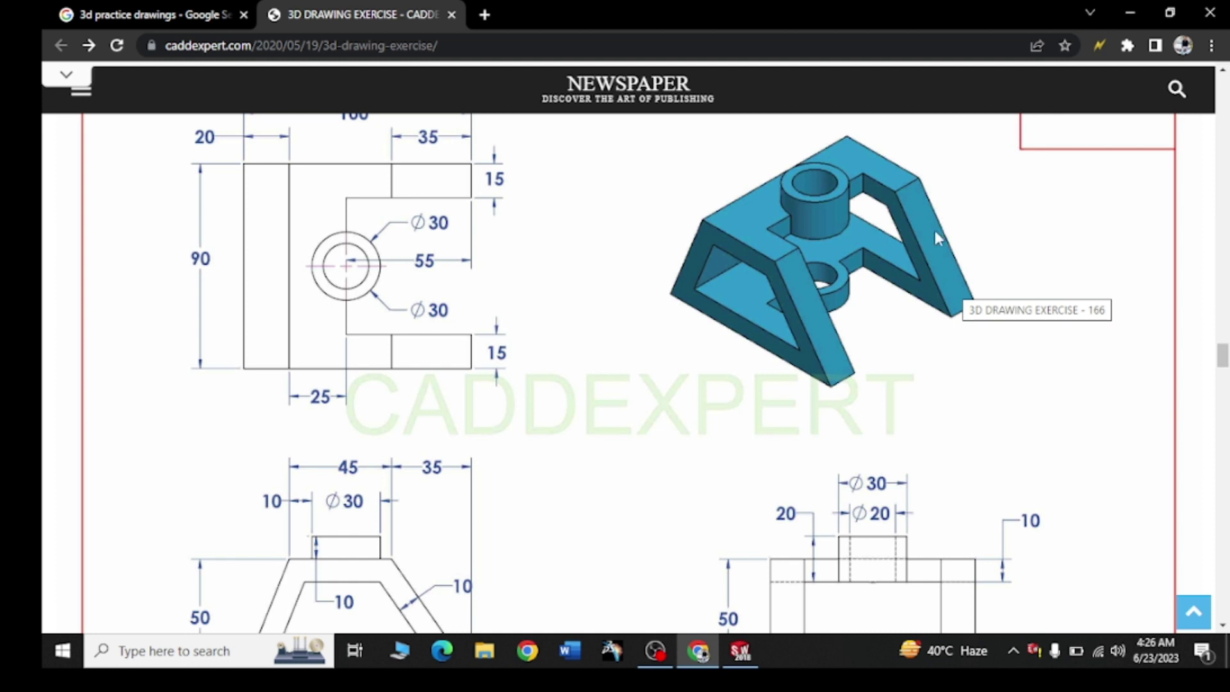
Step: Switch to SOLIDWORKS and start a new sketch on the Front Plane
click(758, 646)
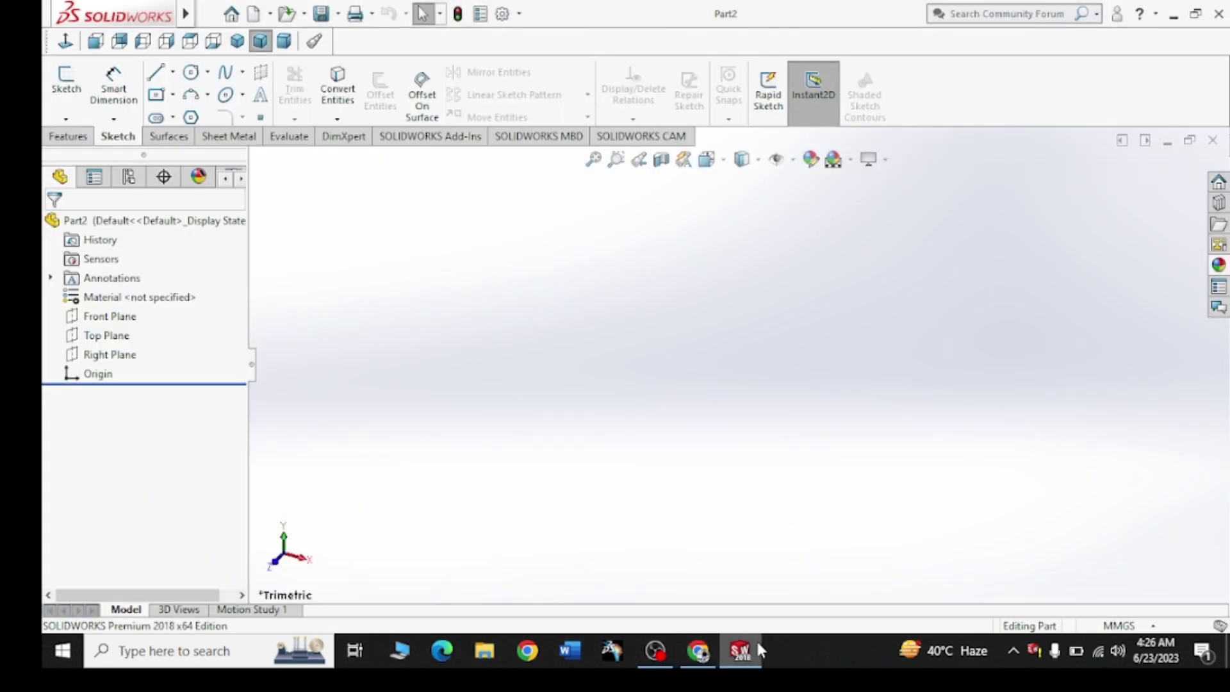
click(125, 317)
click(135, 284)
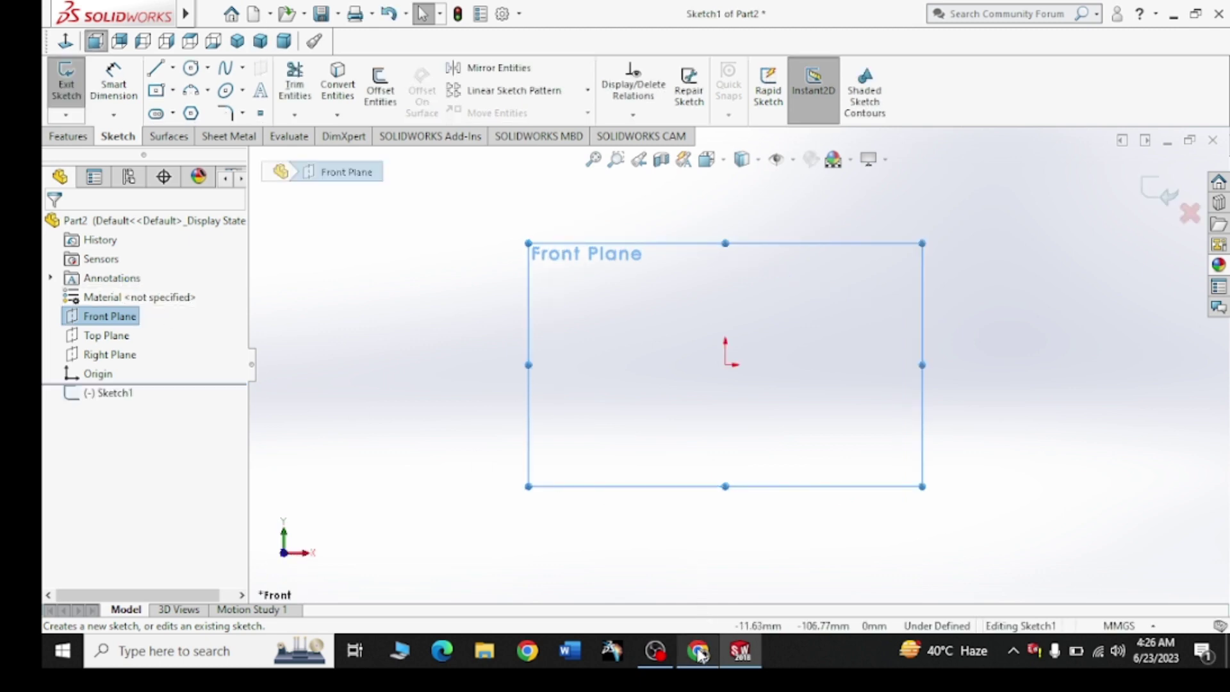
Step: Check the front view in the browser's reference drawing, then sketch a horizontal midpoint line about 254 mm long centred on the origin in SOLIDWORKS
click(698, 650)
scroll(579, 418, down, 3)
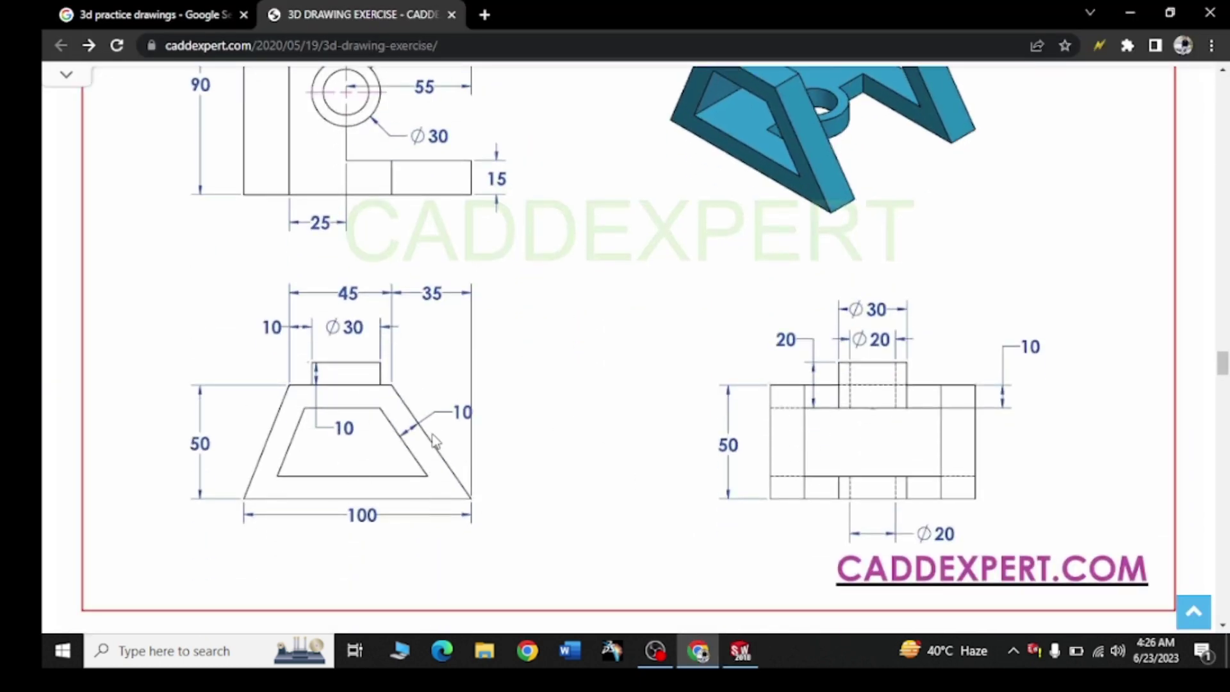
click(740, 651)
click(173, 69)
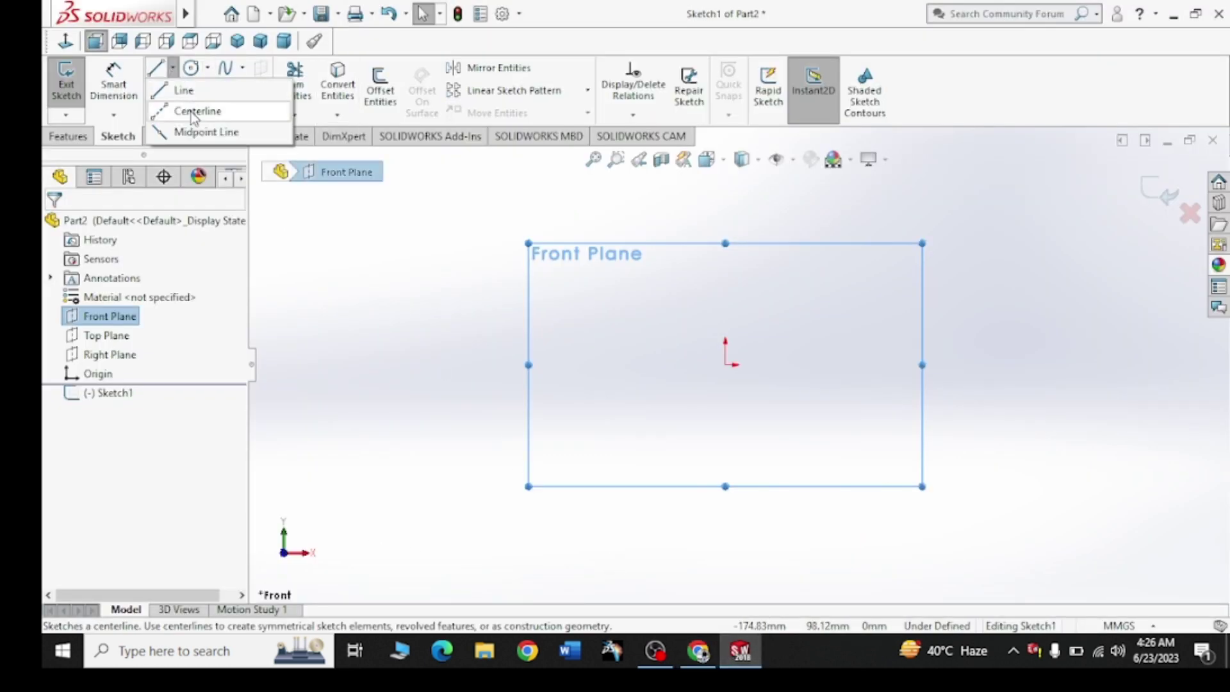
click(205, 129)
click(725, 364)
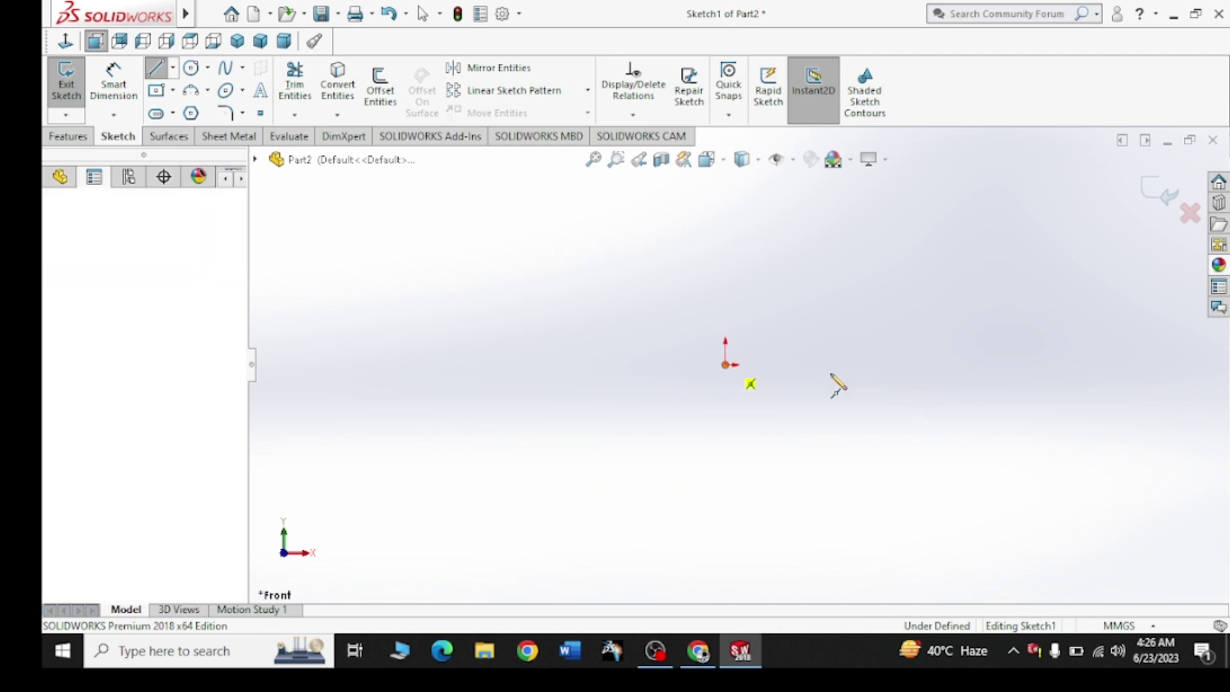
click(1007, 365)
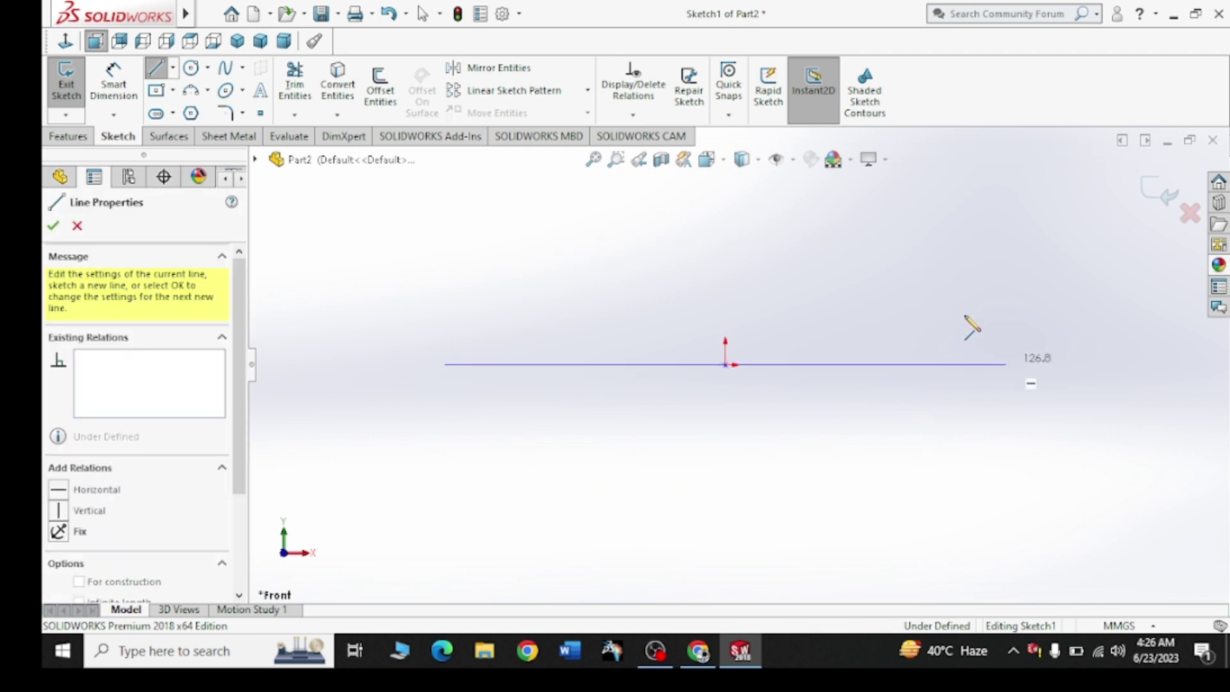
right_click(948, 282)
click(988, 310)
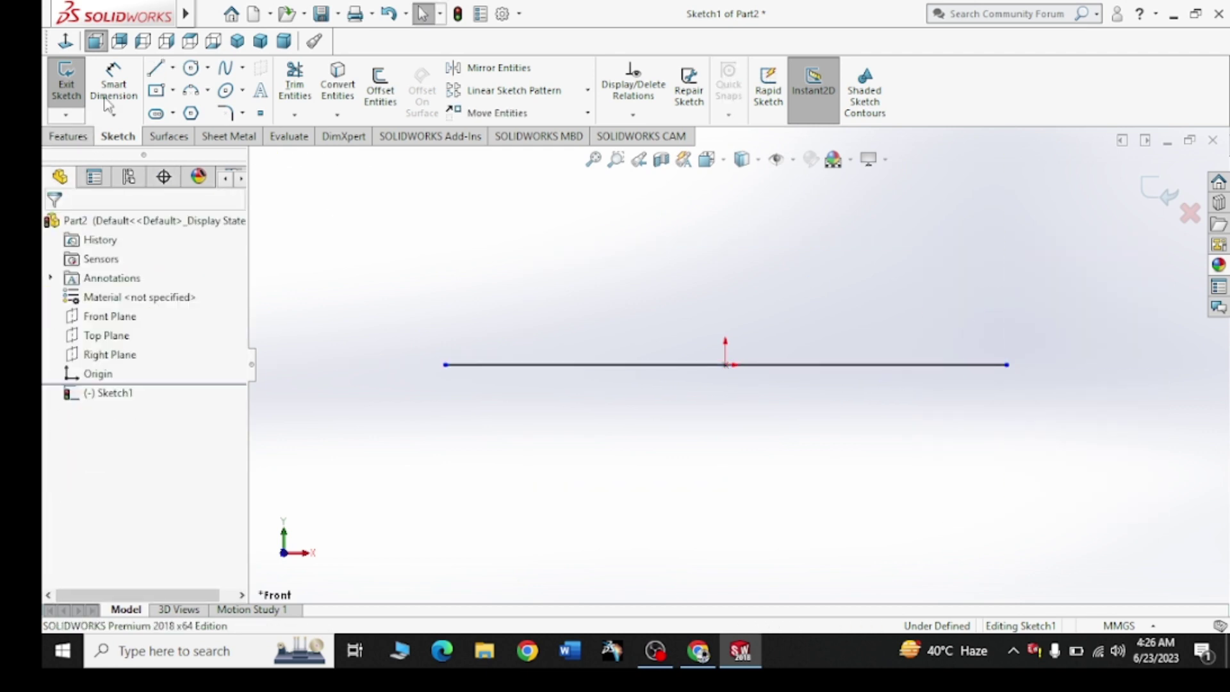
Step: Dimension the horizontal base line's length as 100 mm
click(676, 366)
click(683, 429)
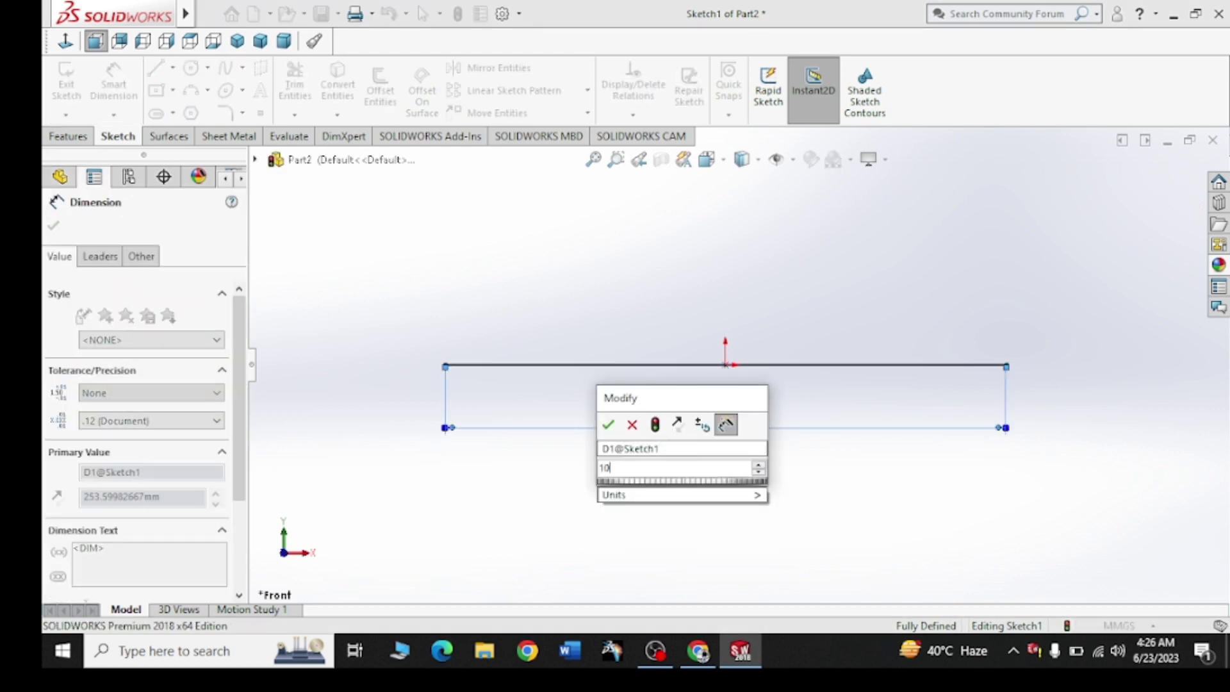
text(100)
key(Return)
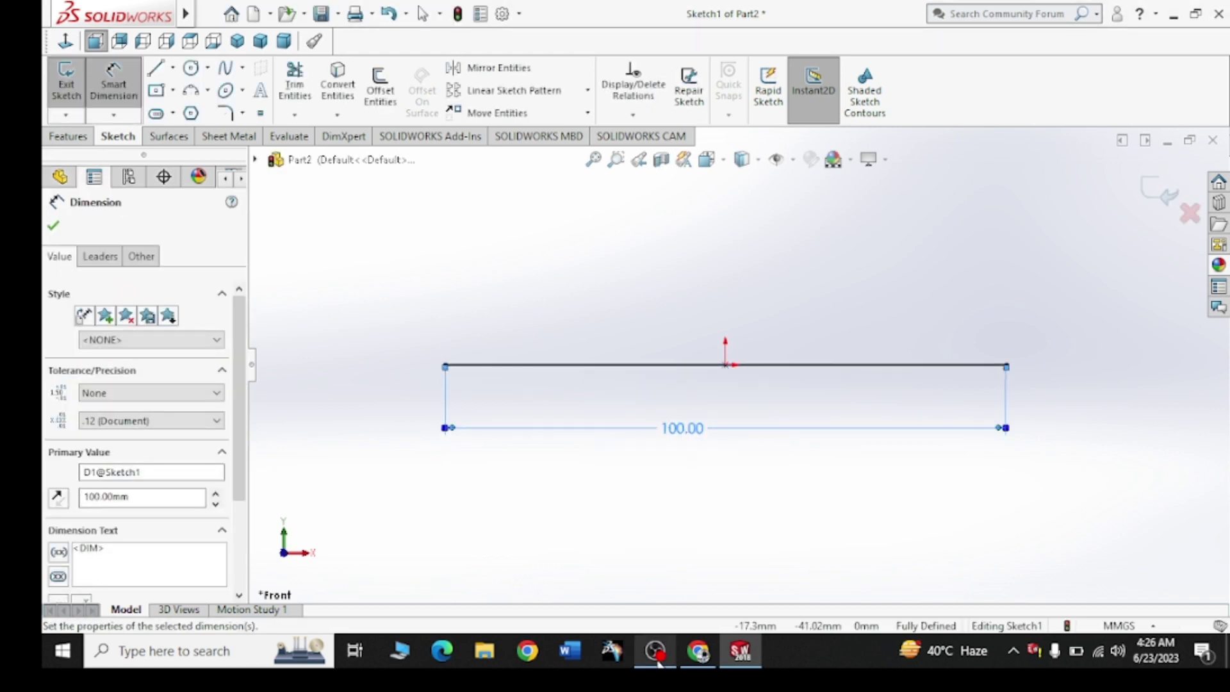
Step: Consult the reference drawing in the browser and sketch a vertical line about 48 mm long upward from the origin in SOLIDWORKS
click(698, 651)
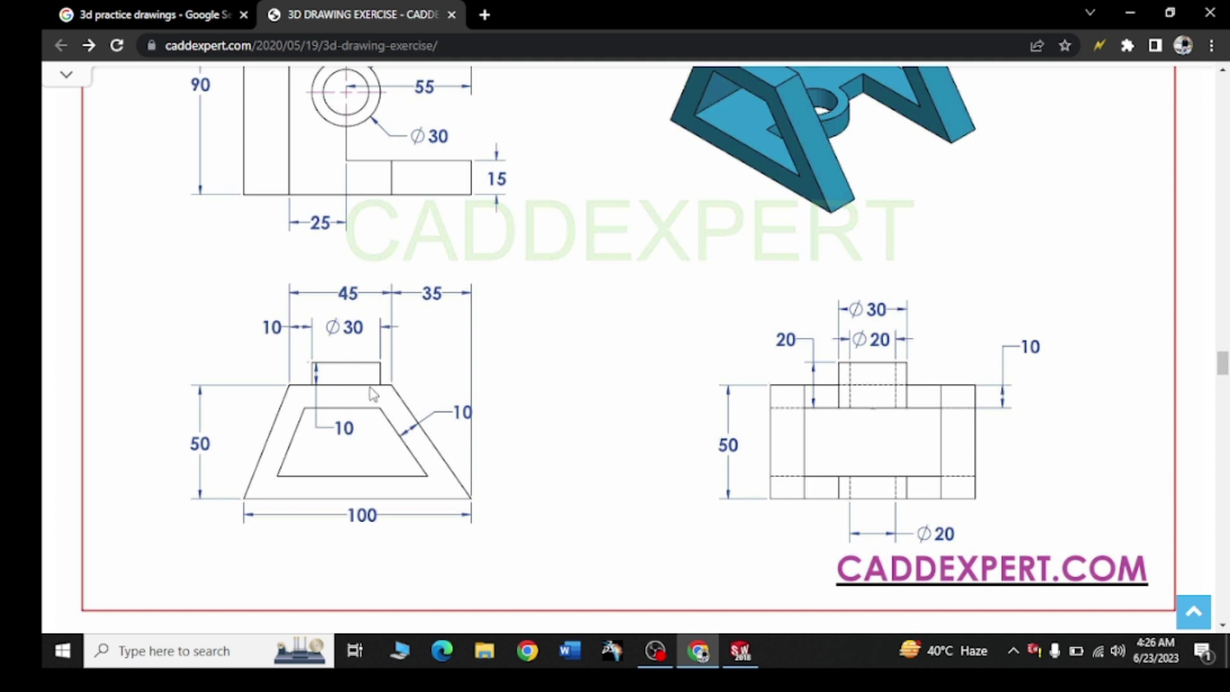
click(1128, 13)
click(164, 72)
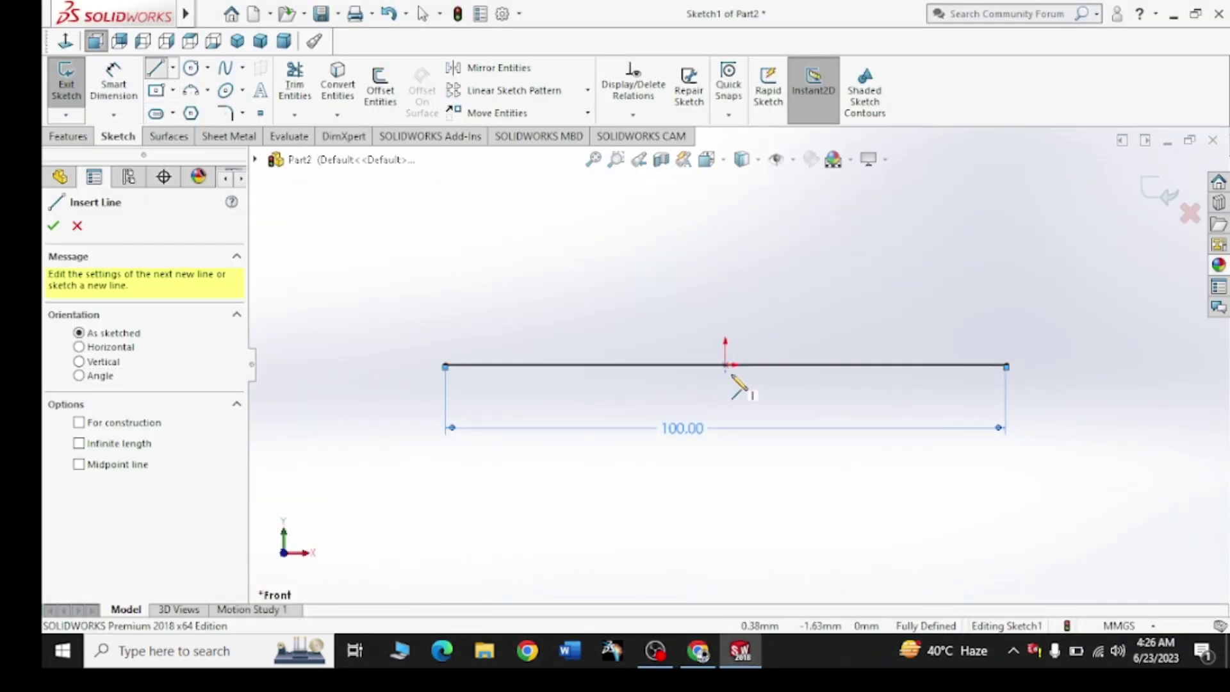
click(727, 365)
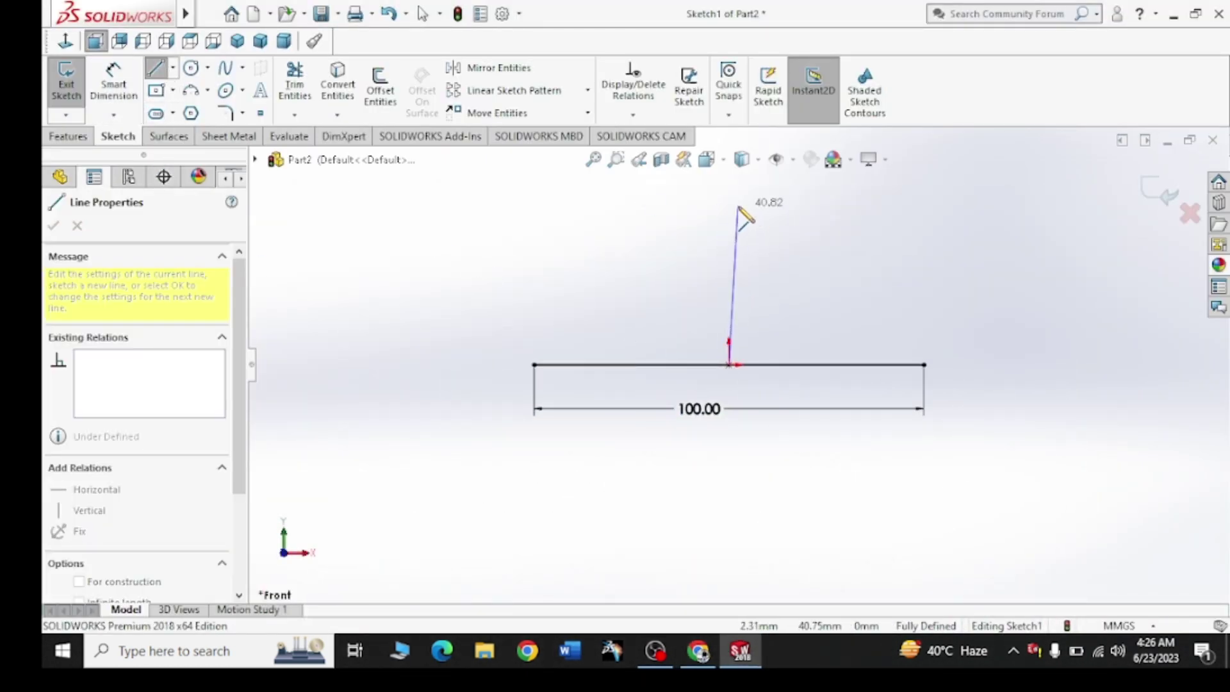
click(728, 178)
key(Escape)
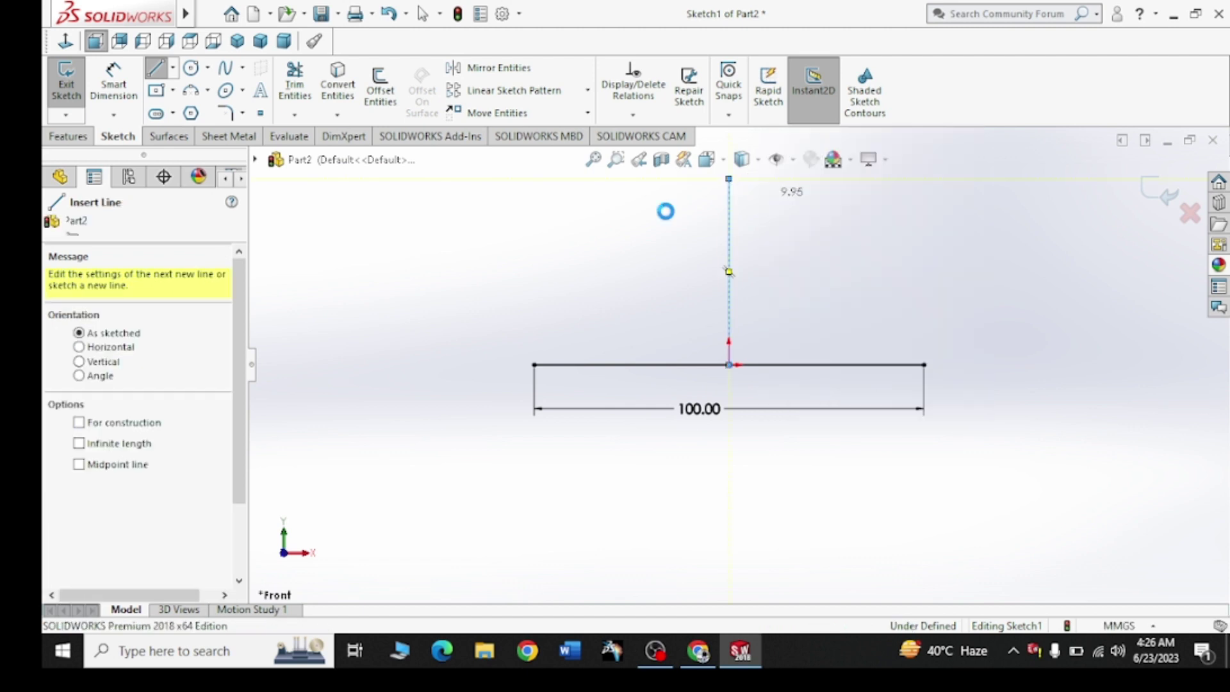
Step: Dimension the vertical line's height above the base line as 50 mm
key(d)
click(730, 301)
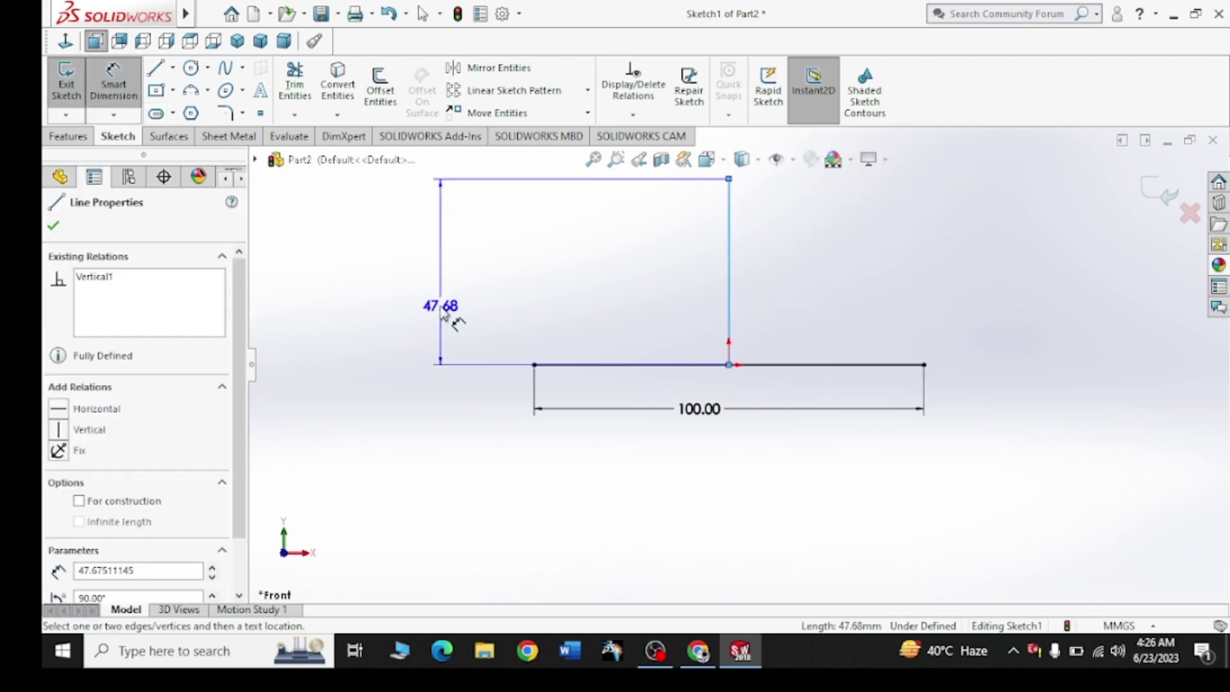
click(439, 308)
text(50)
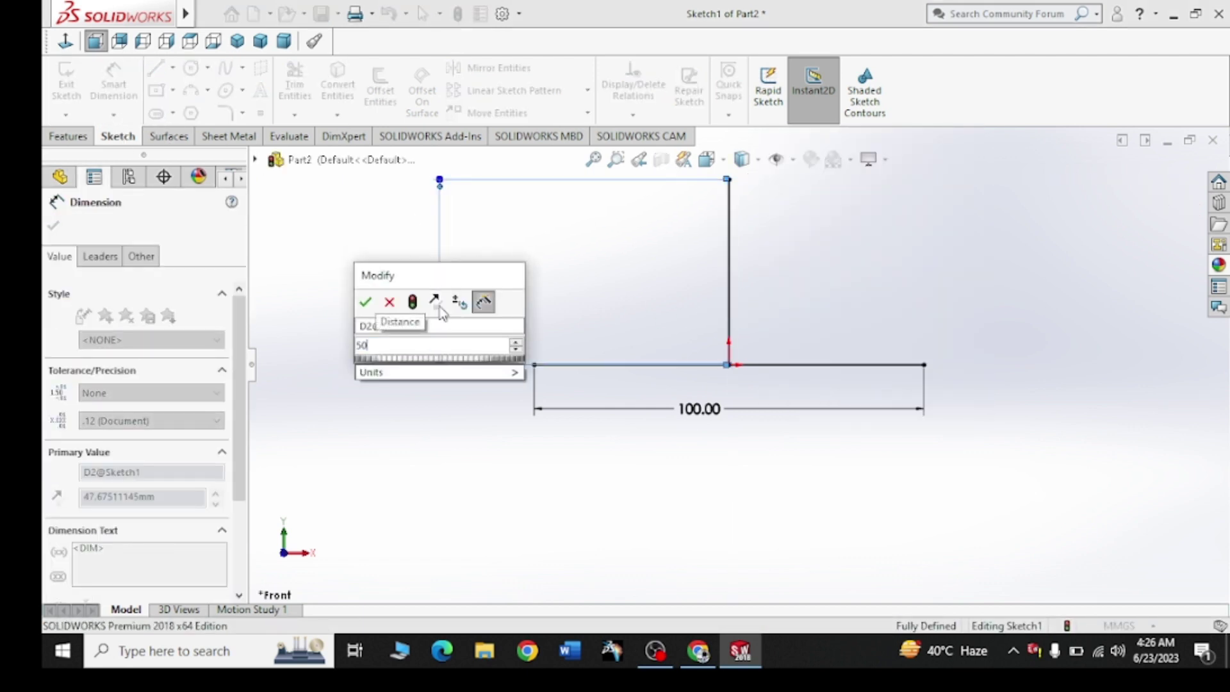
key(Return)
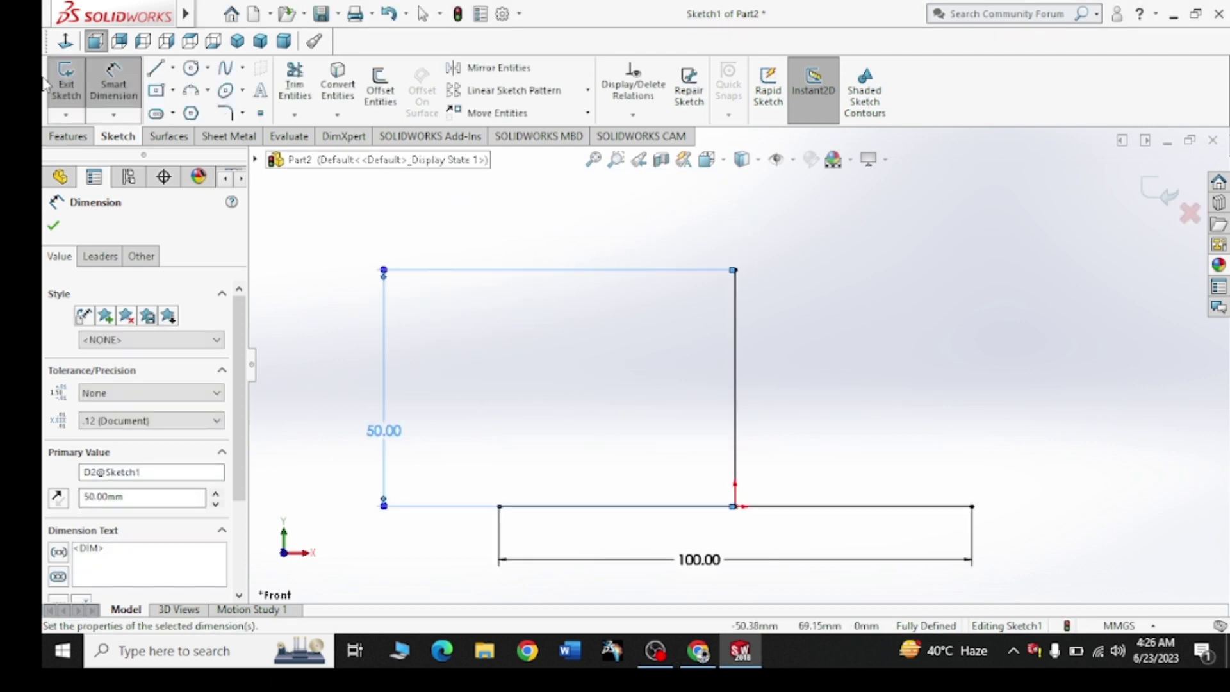
click(54, 225)
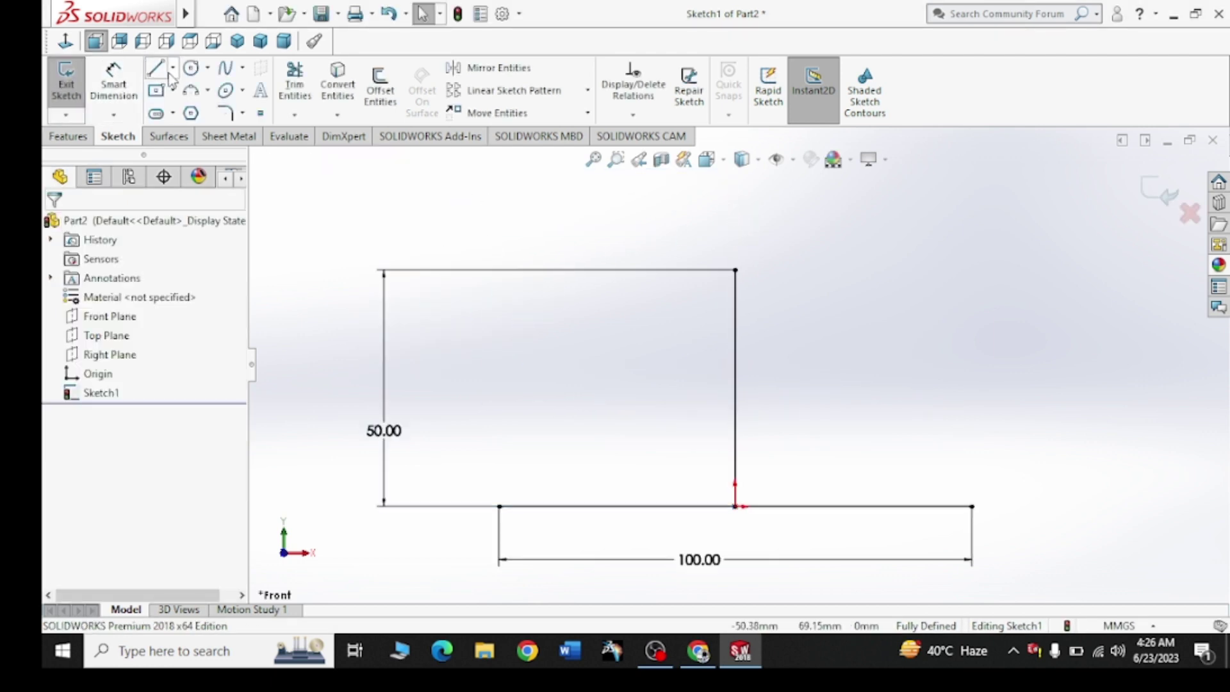
Step: Sketch a horizontal midpoint line about 68 mm long, centred on the upper end of the vertical line
click(173, 68)
click(186, 129)
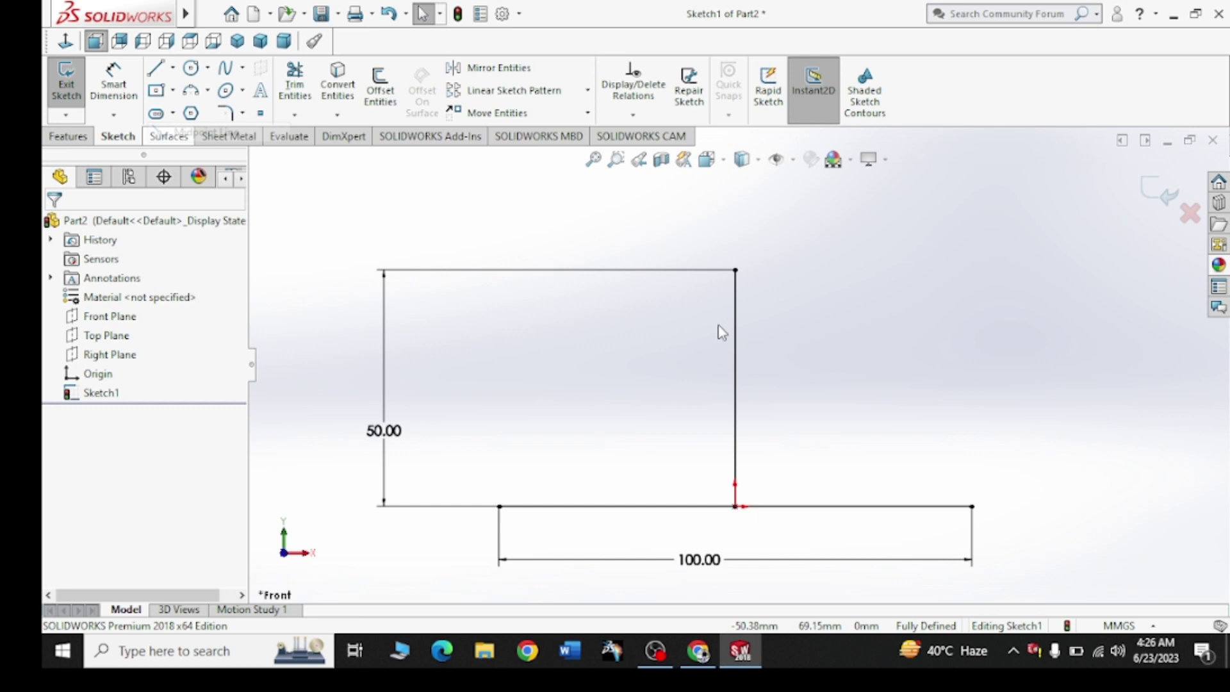
click(736, 270)
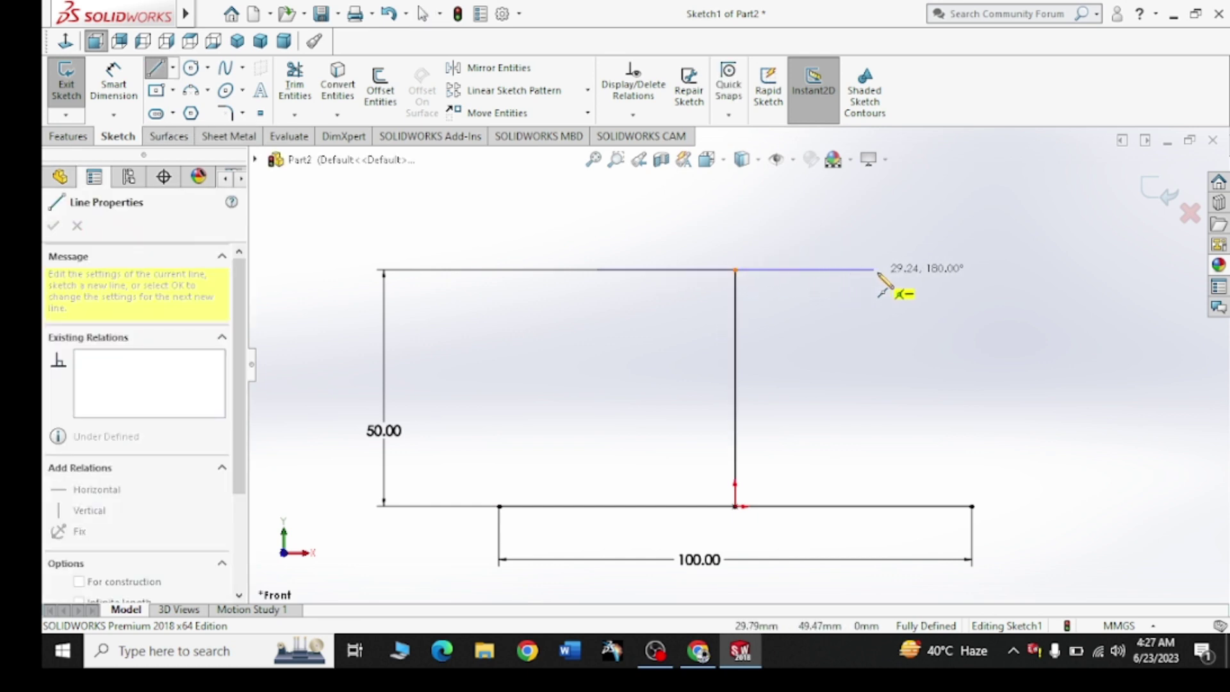
click(897, 270)
right_click(896, 228)
click(937, 242)
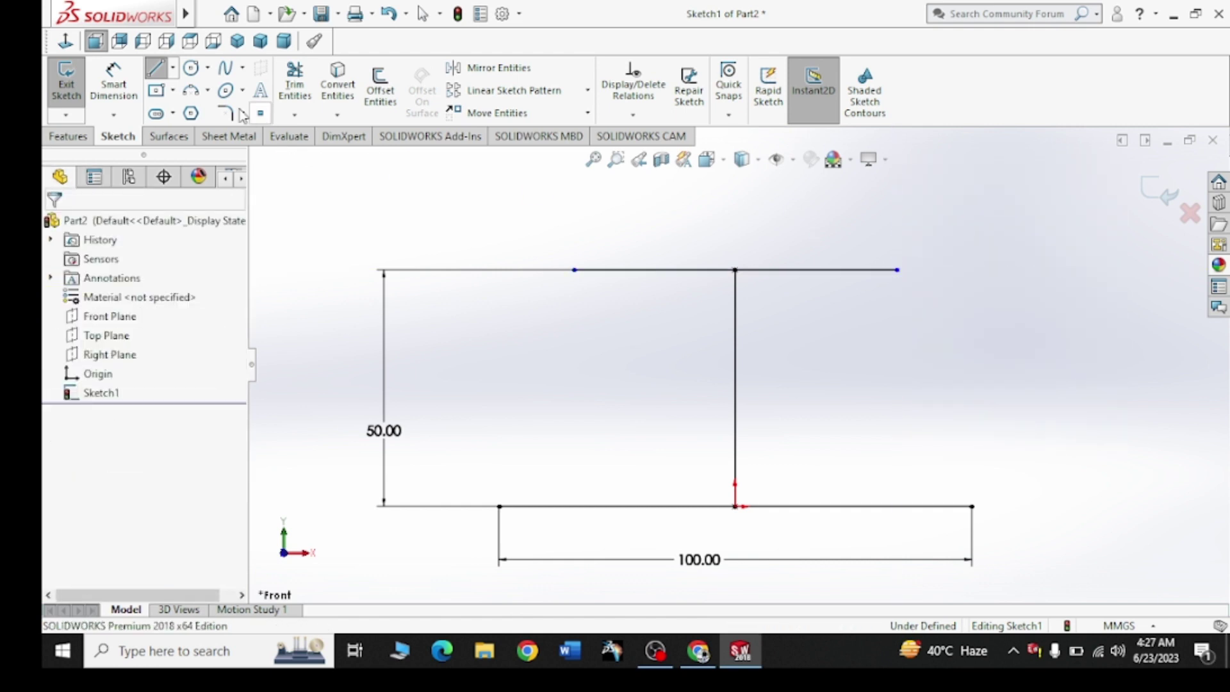
Step: Dimension the upper horizontal line's length as 45 mm
click(113, 82)
click(716, 274)
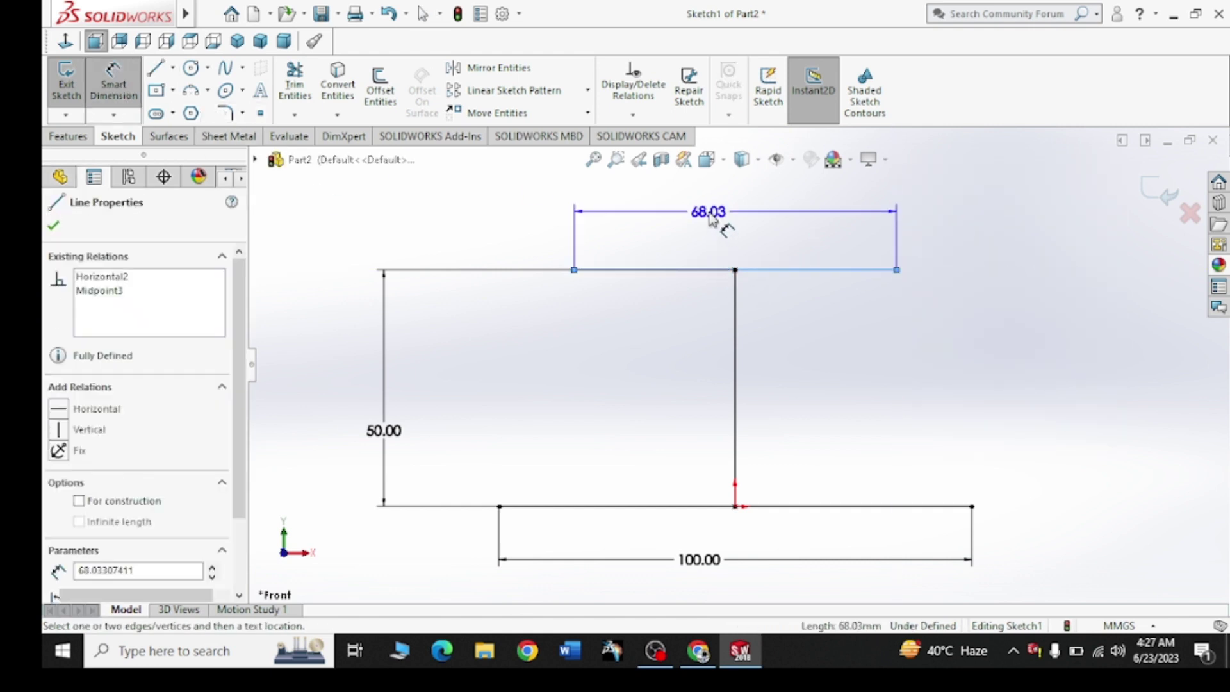
click(710, 214)
key(Return)
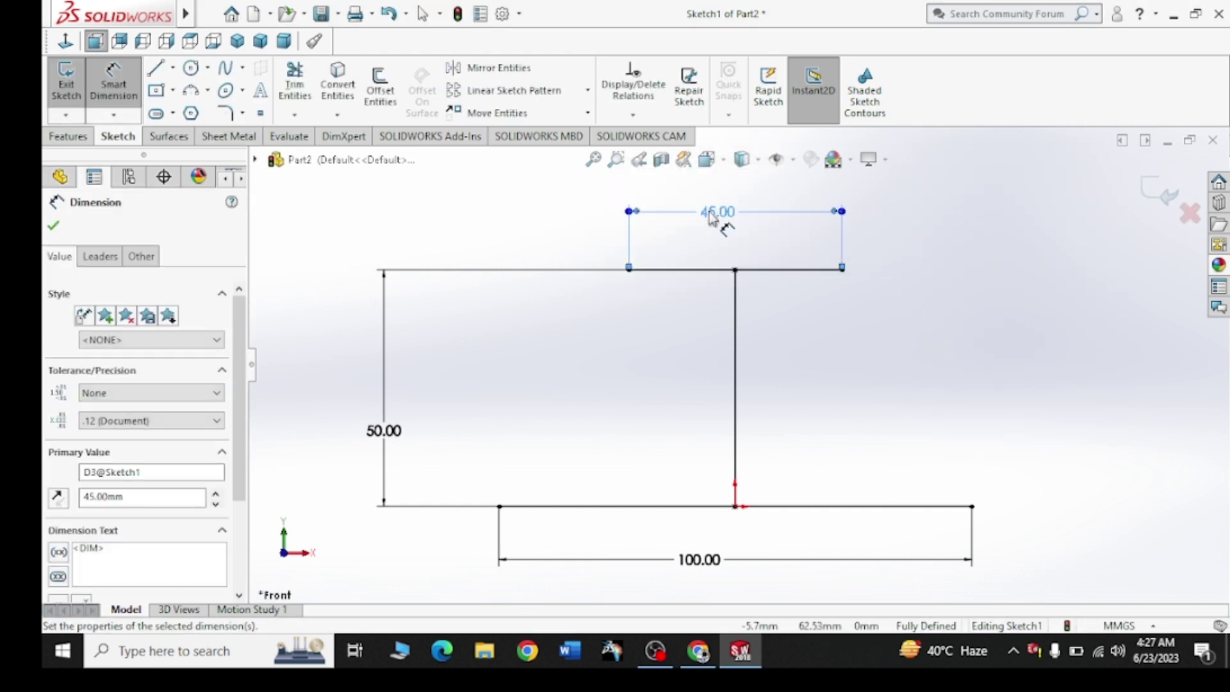
click(55, 227)
Step: Recheck the reference drawing in the browser, then in SOLIDWORKS connect the left ends of the base and upper lines with a slanted line
click(699, 659)
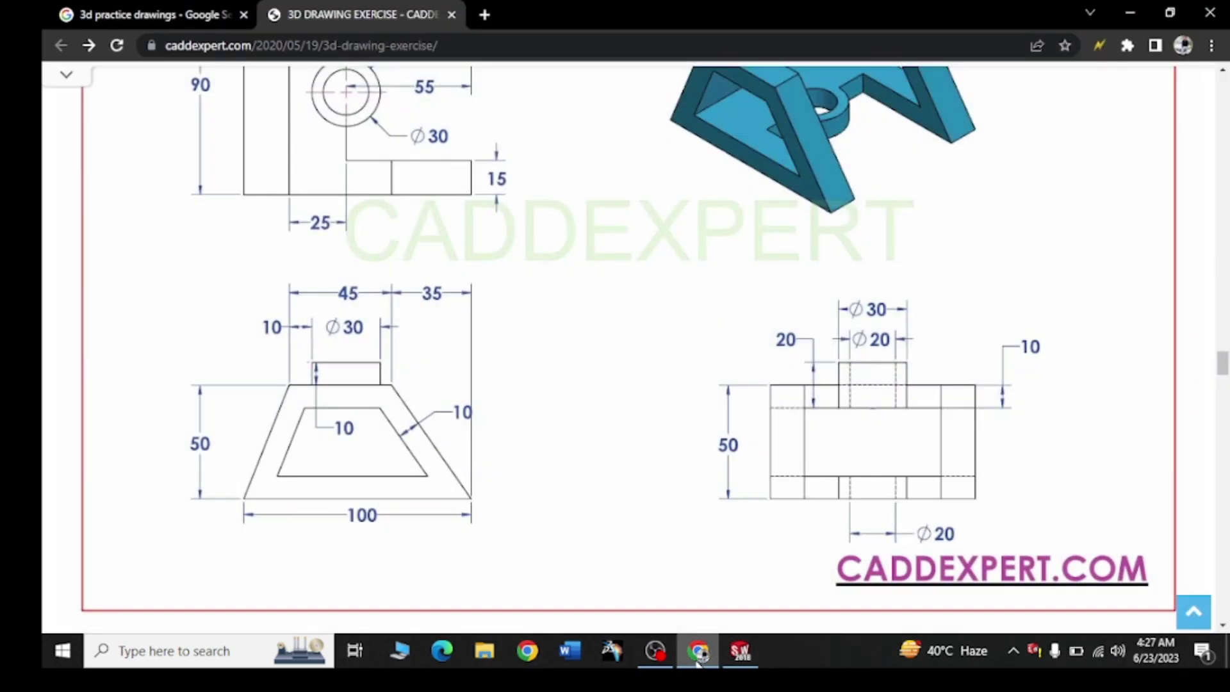
click(740, 650)
click(154, 67)
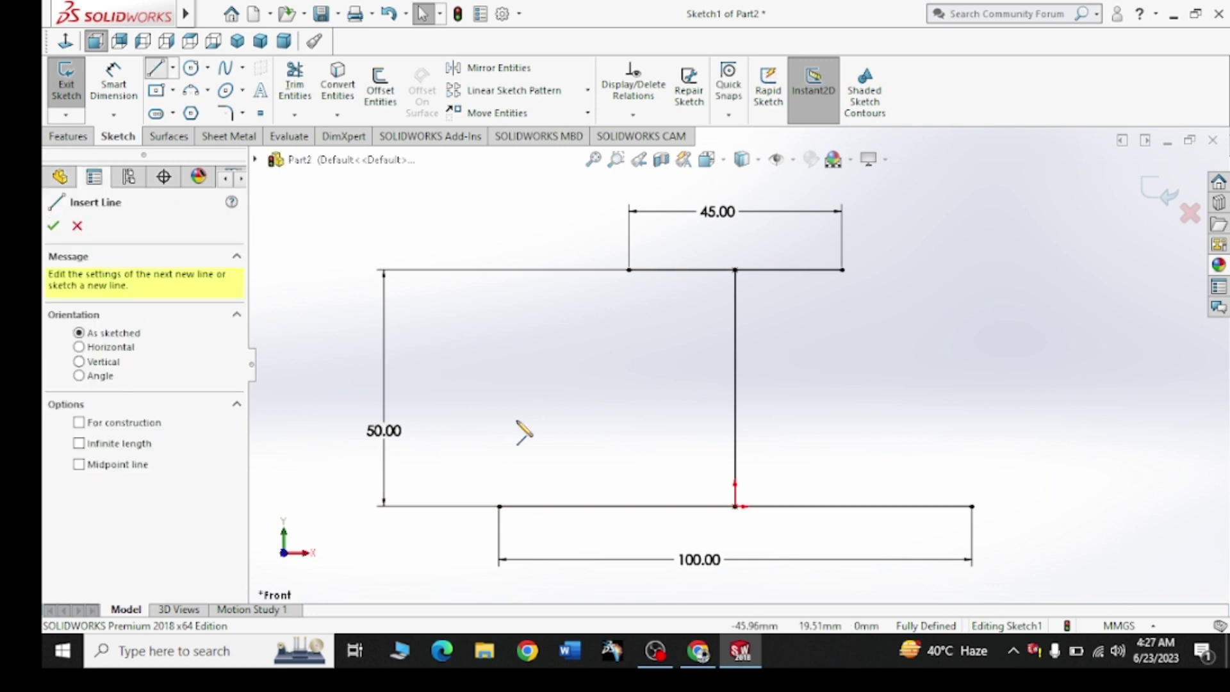
click(499, 506)
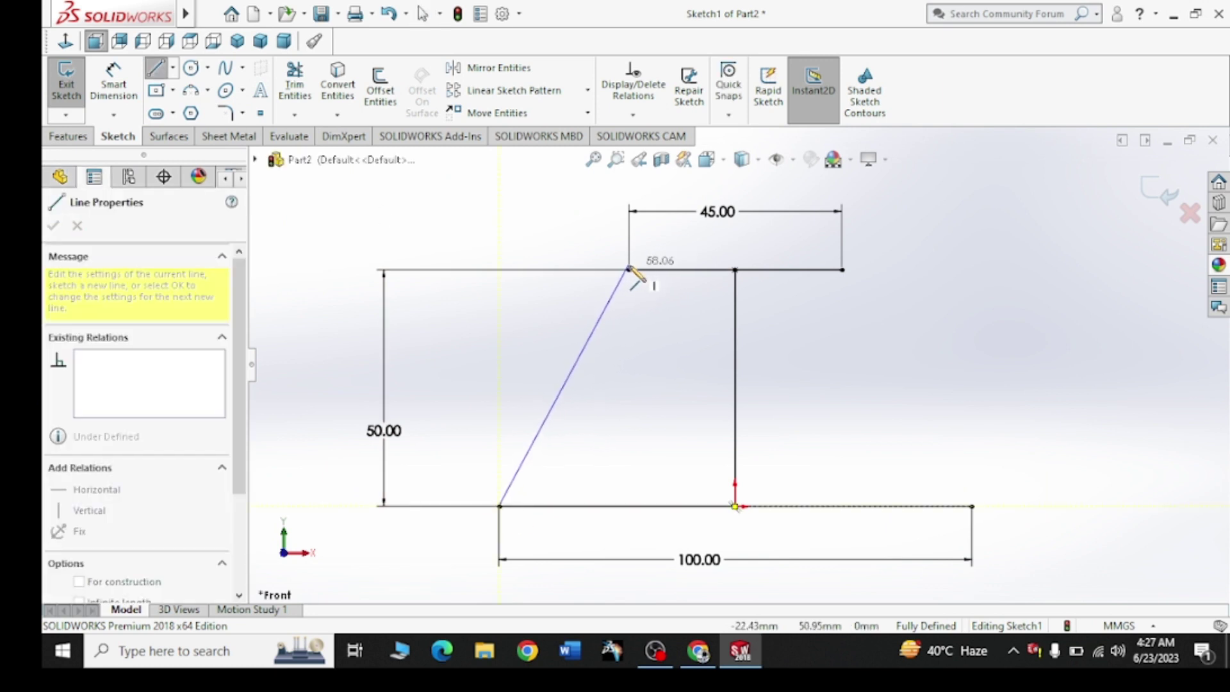
click(629, 270)
right_click(563, 253)
click(575, 247)
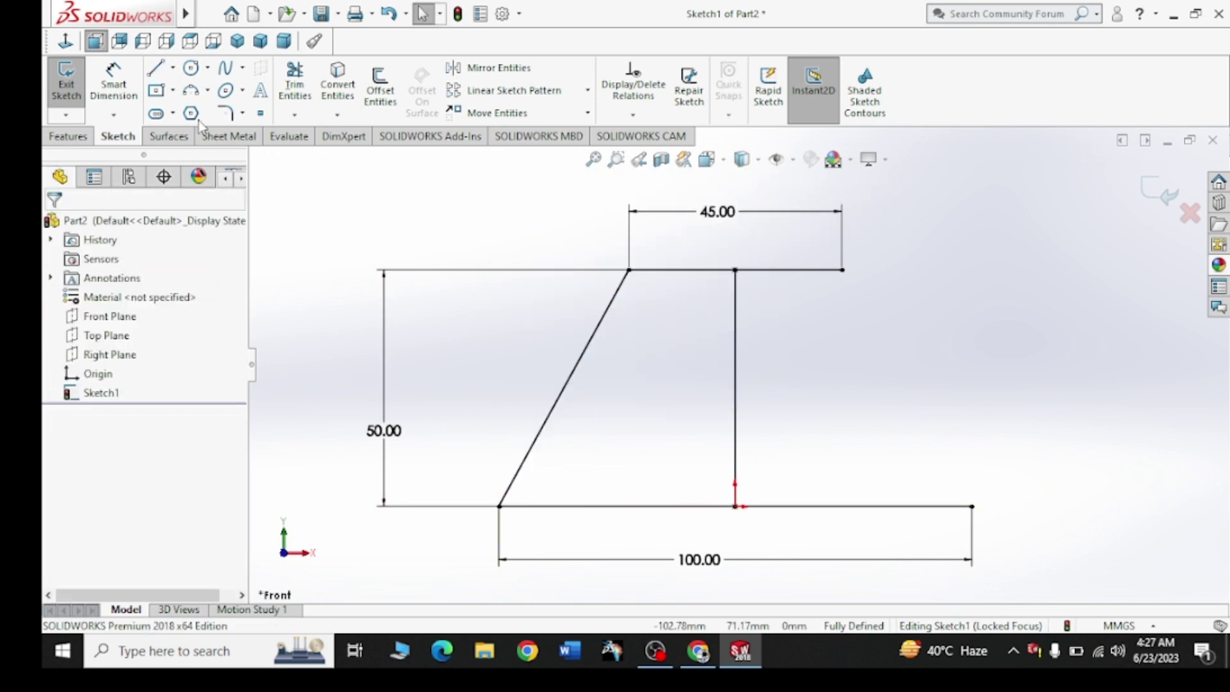
Step: Sketch a slanted line from the upper line's right end down to just above the base line's right end
click(157, 66)
click(841, 270)
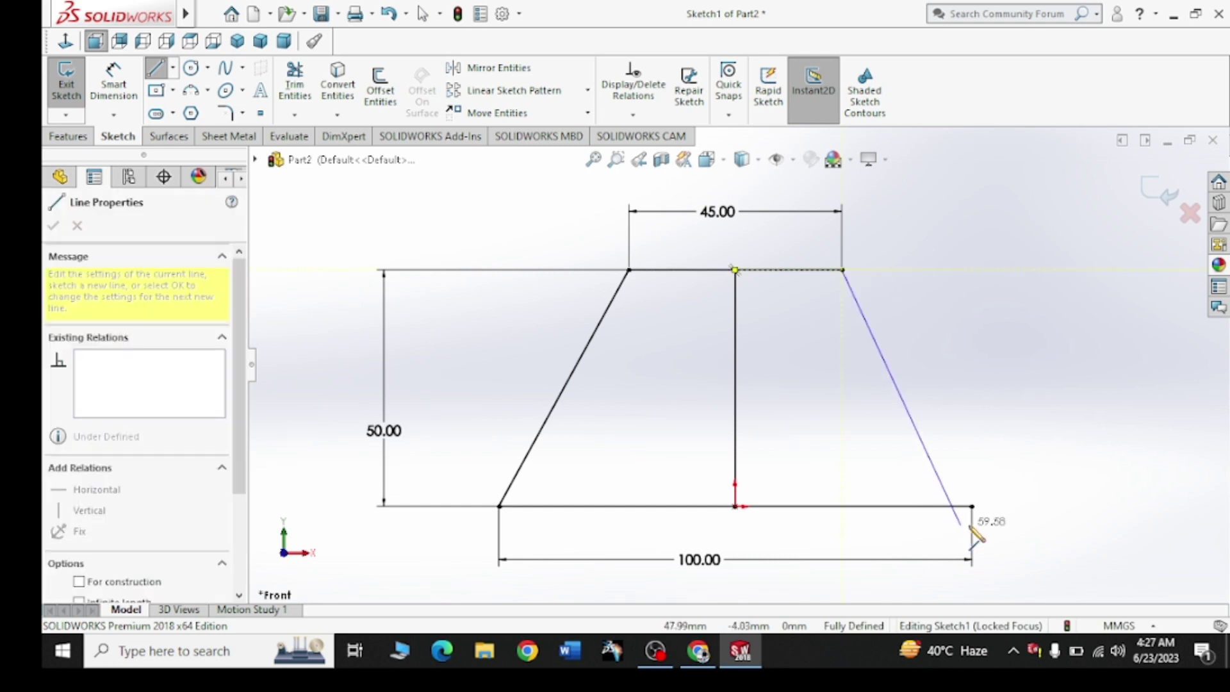
click(972, 499)
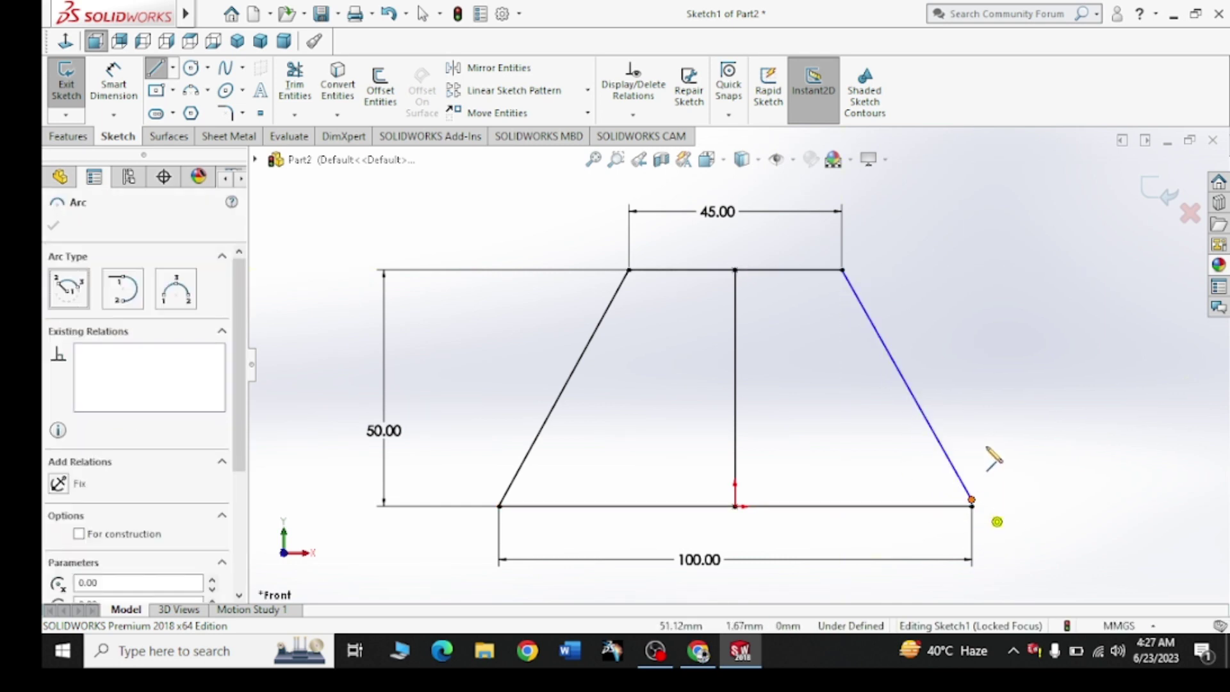
key(Escape)
key(Escape)
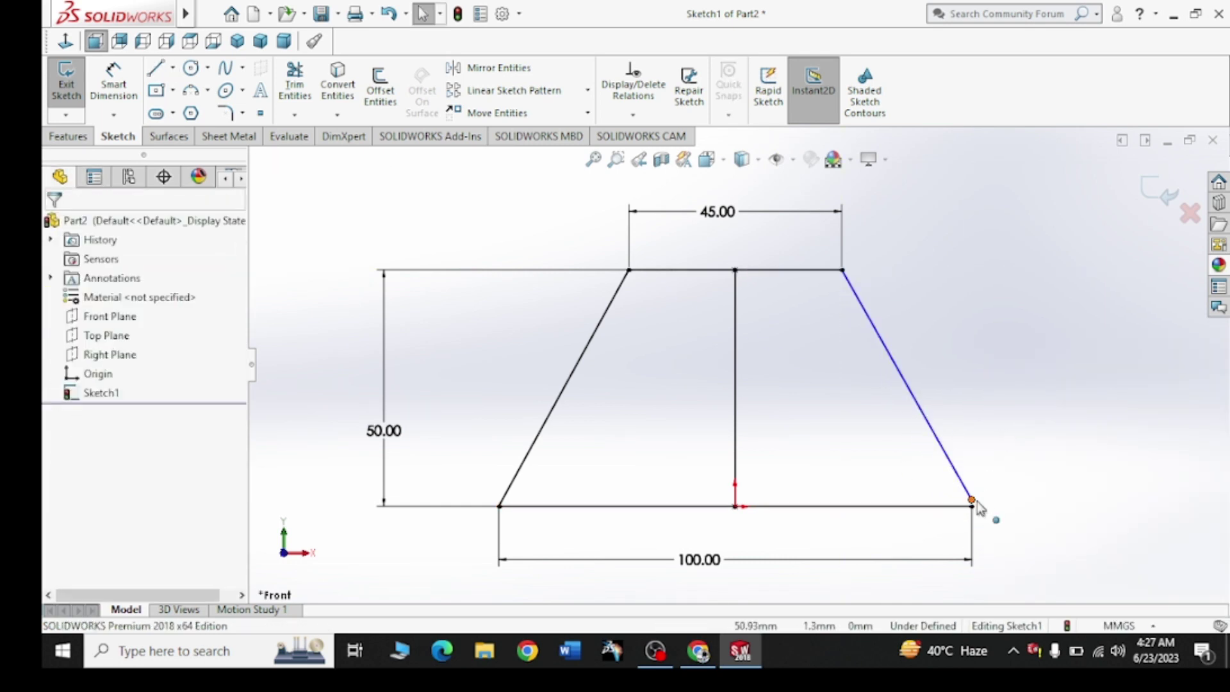
Step: Join the right slanted line's loose lower endpoint to the right end of the base line
click(972, 503)
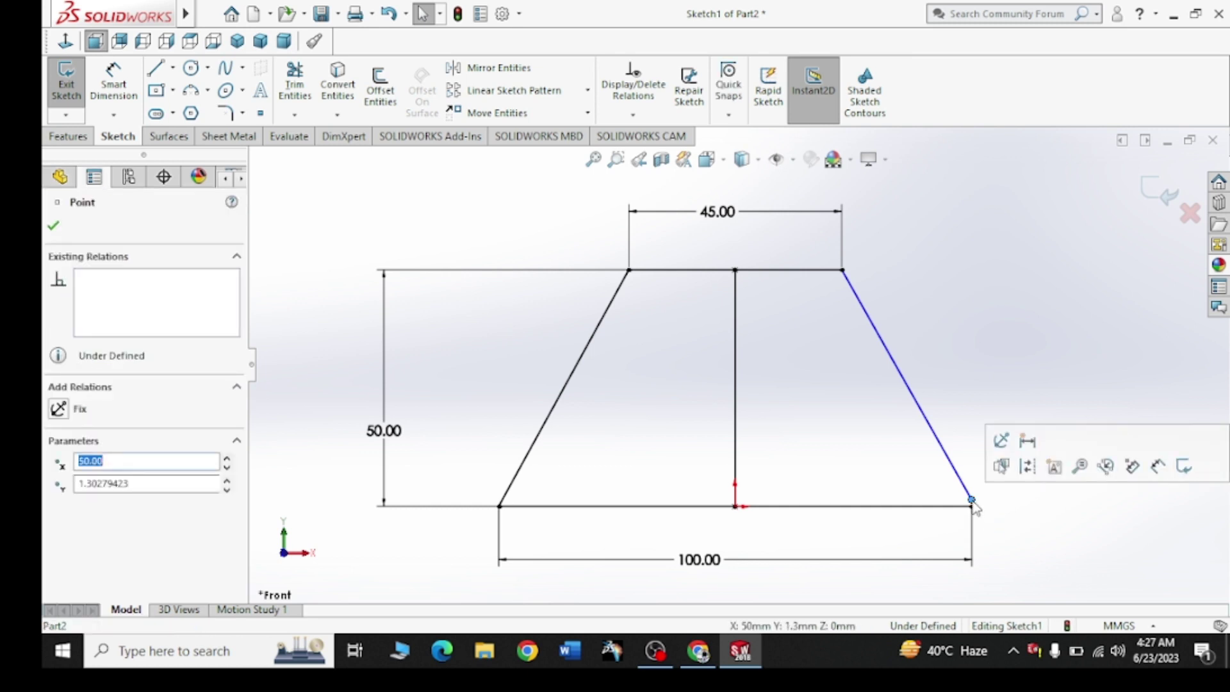
drag(971, 500, 973, 507)
click(930, 319)
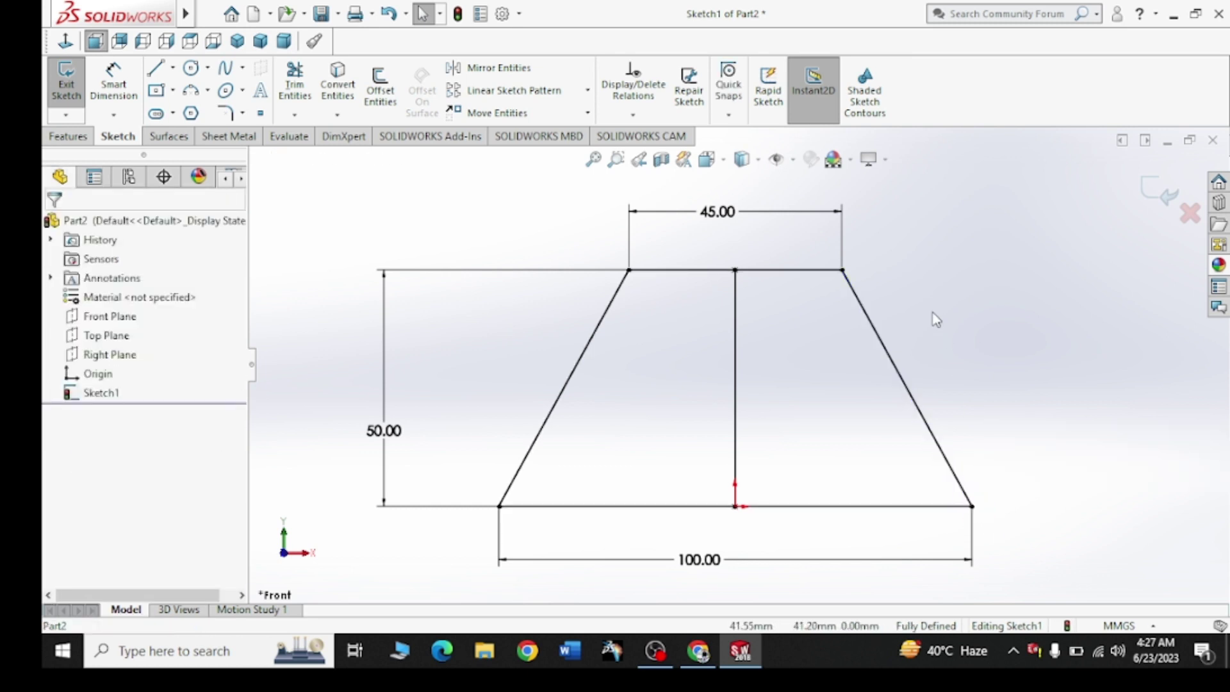
right_click(933, 314)
Step: Switch to the browser and examine the front view's top, offset and base dimensions in exercise 166, then return to SOLIDWORKS
click(711, 652)
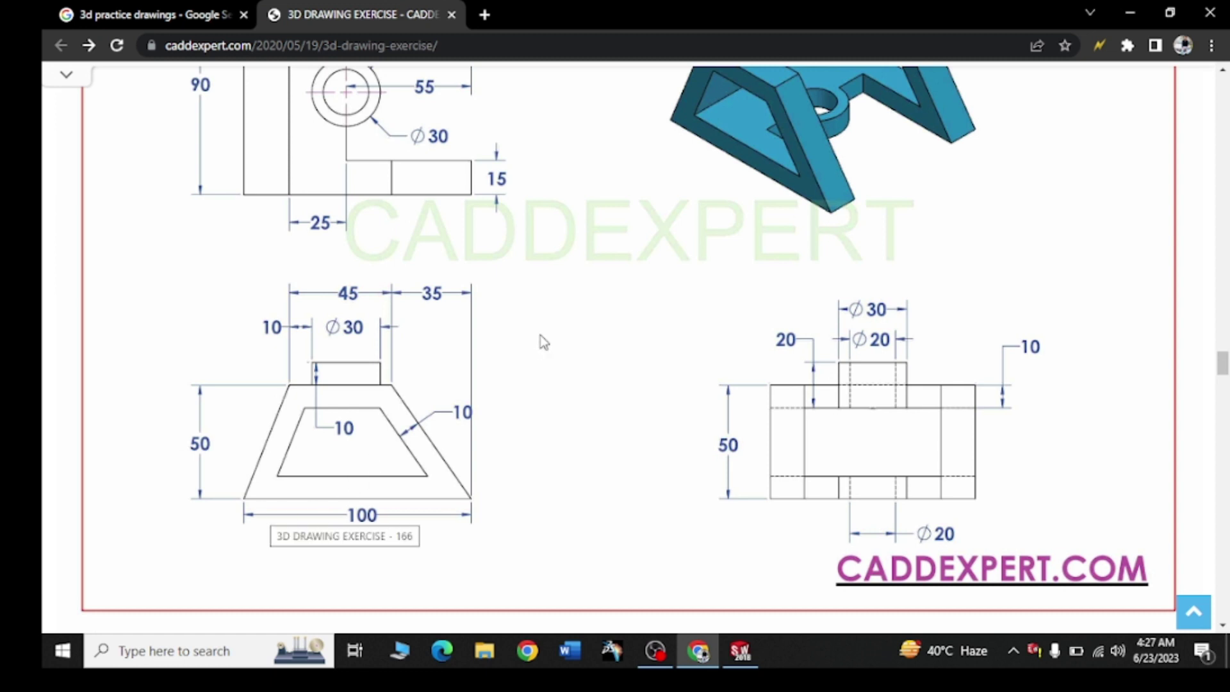
scroll(558, 353, up, 1)
scroll(559, 352, down, 1)
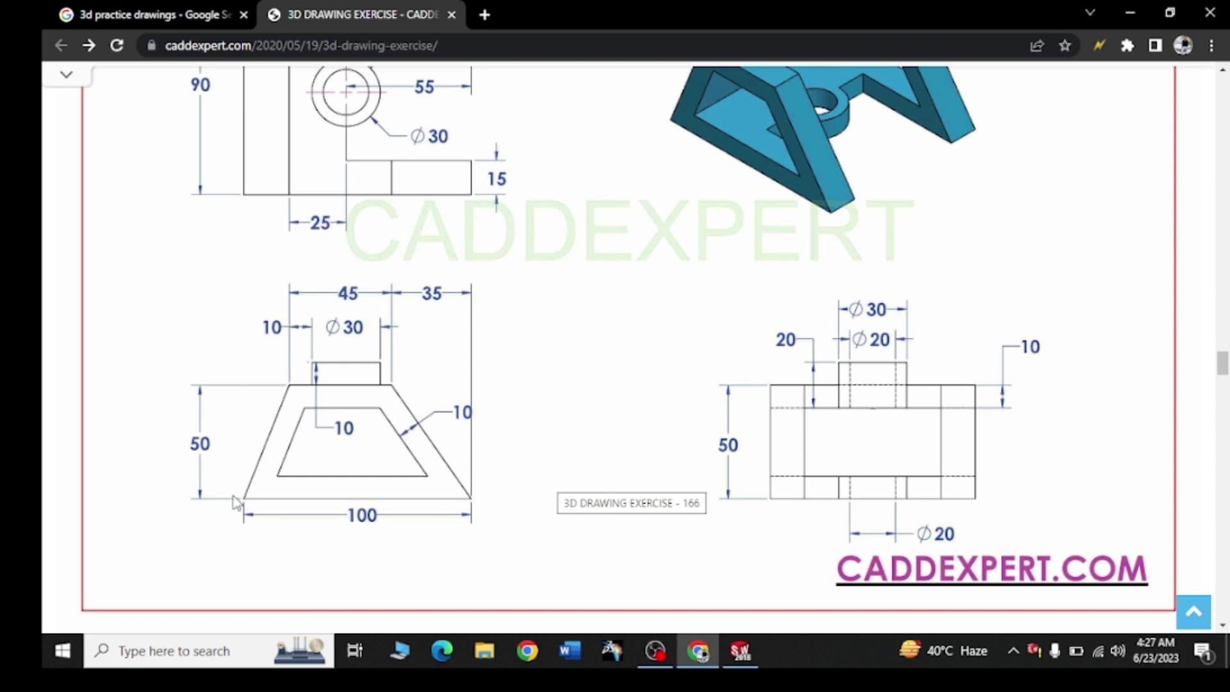
scroll(338, 404, up, 2)
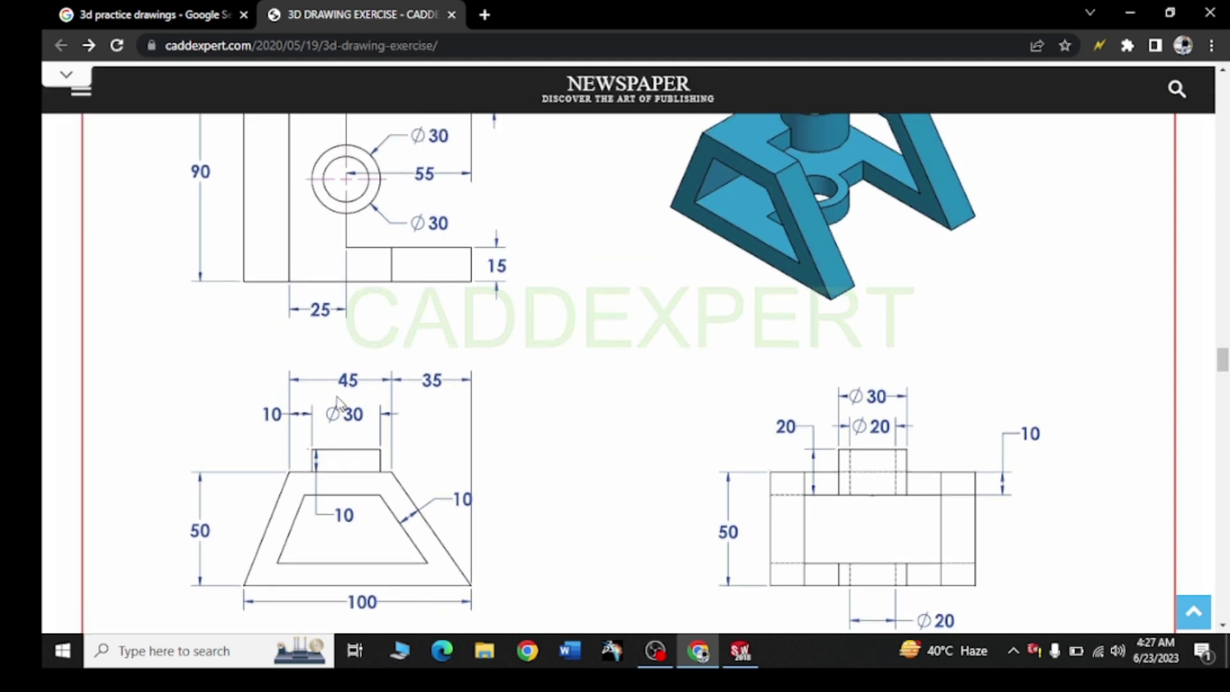
scroll(338, 404, down, 4)
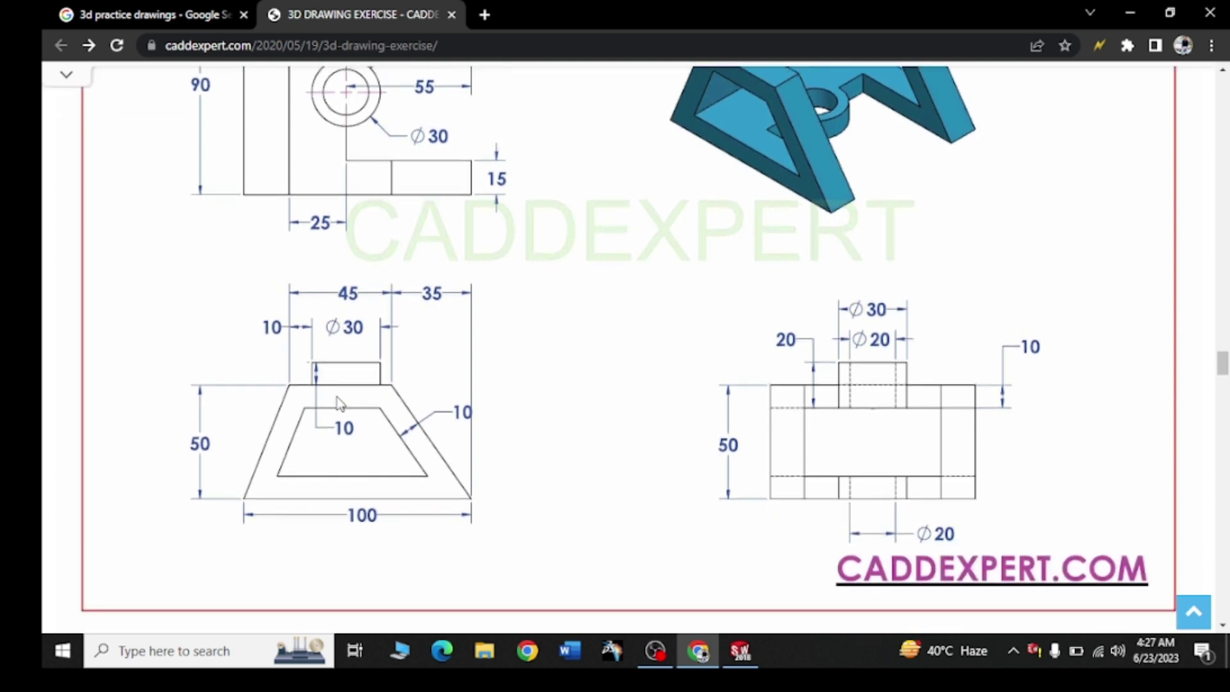
scroll(340, 404, up, 2)
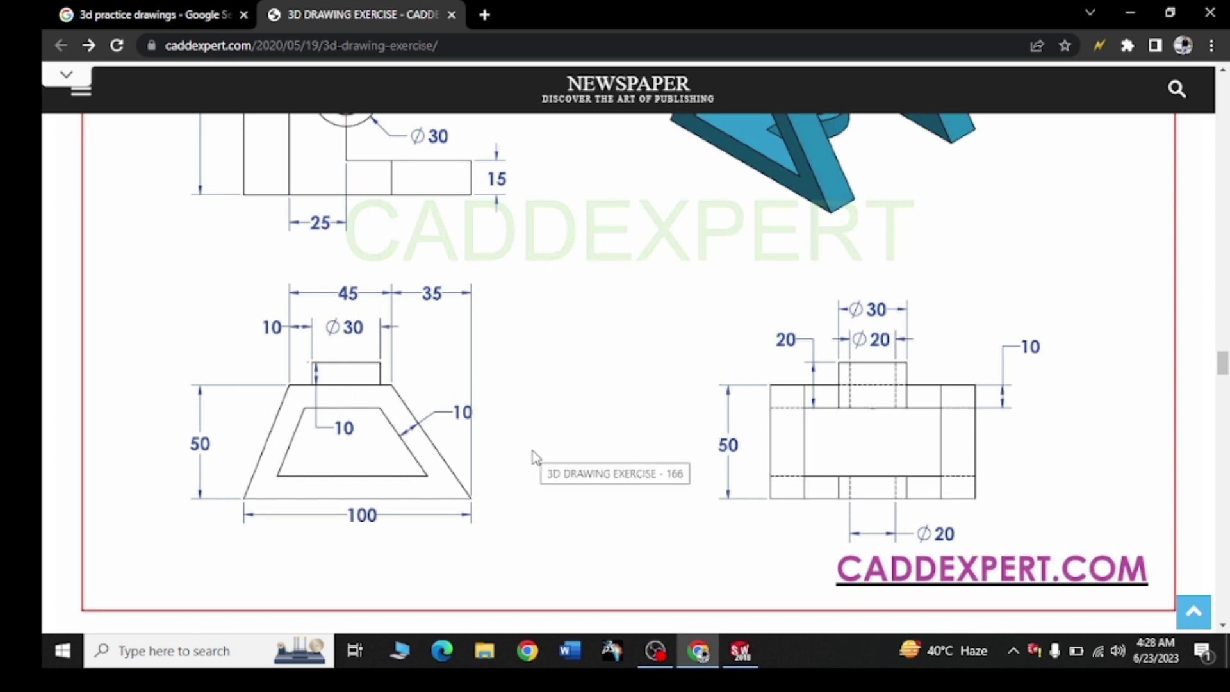
scroll(543, 368, up, 3)
scroll(543, 365, down, 3)
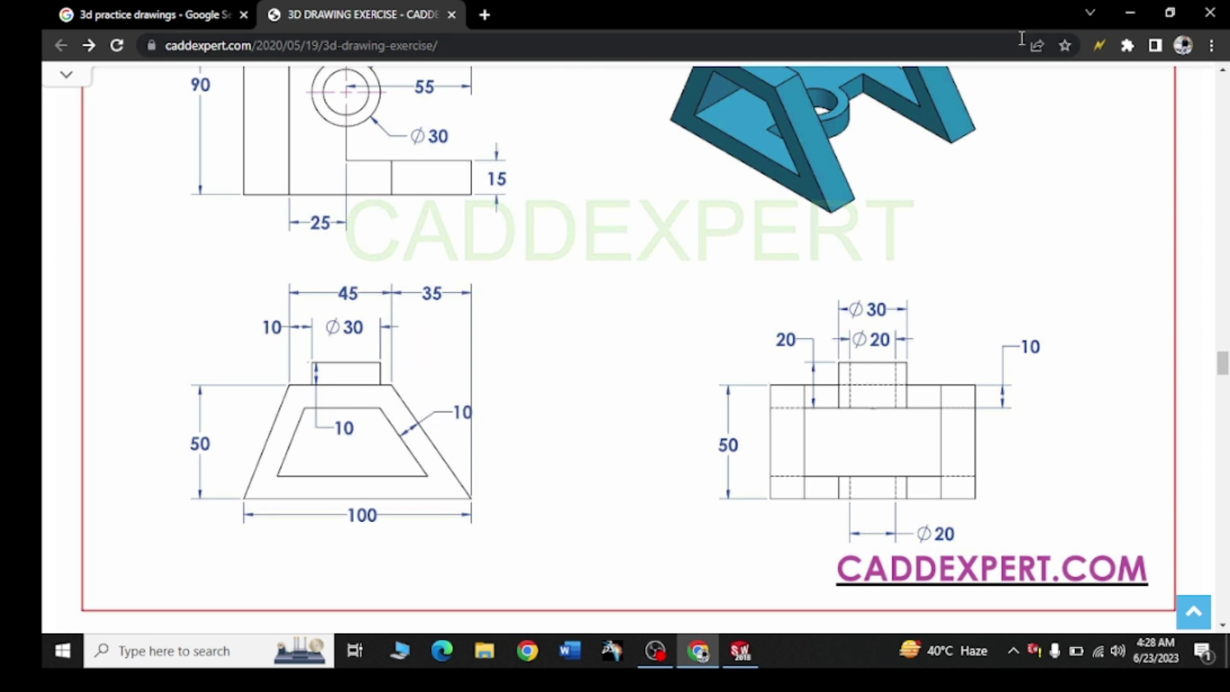
click(1130, 14)
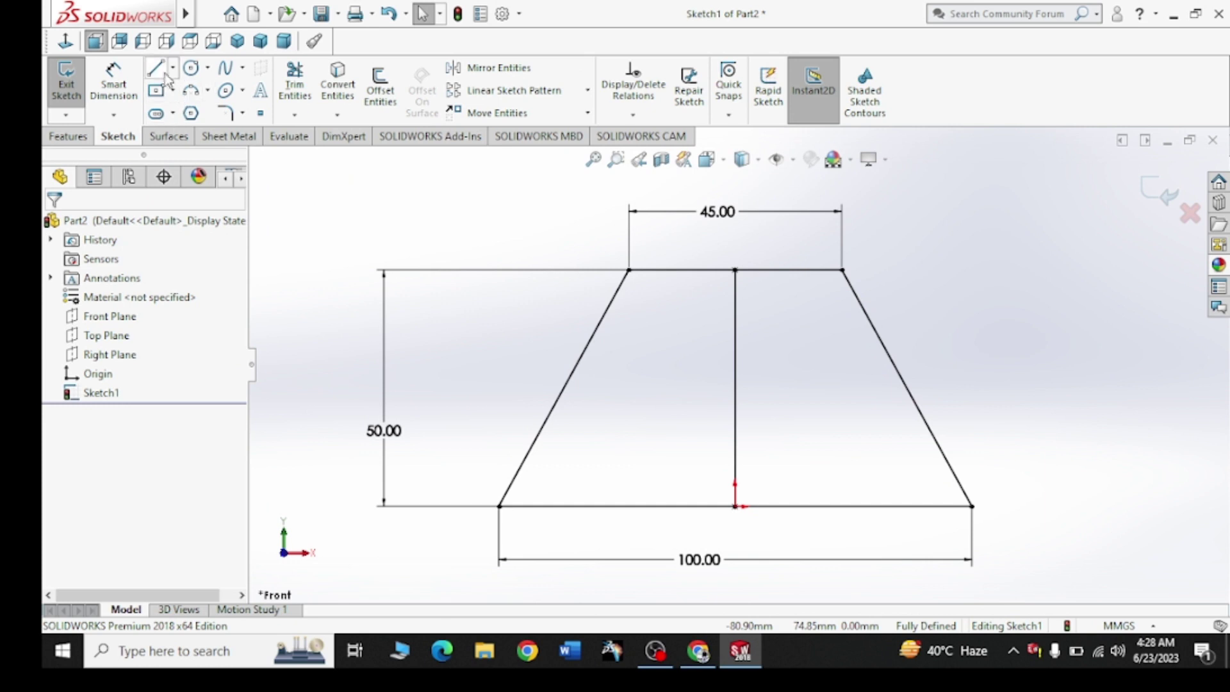
Step: Sketch a horizontal line about 34 mm long outward from the upper line's right end
key(l)
click(843, 269)
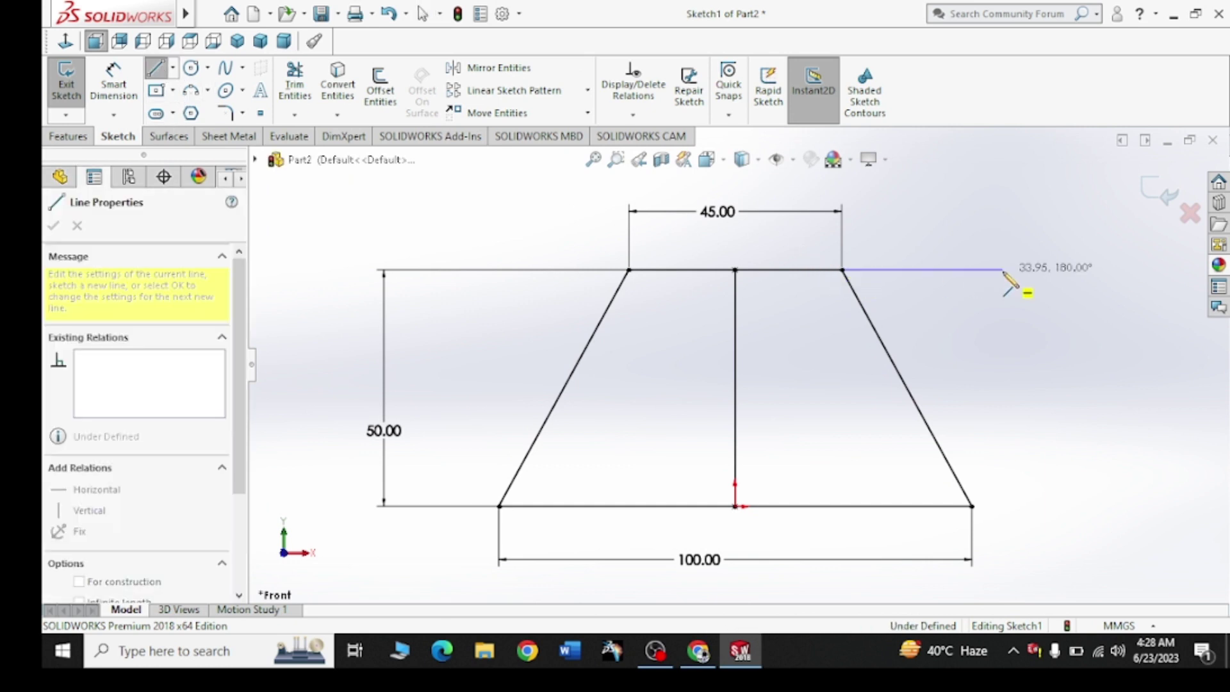
right_click(952, 195)
click(996, 216)
Step: Dimension the length of the horizontal extension line beside the upper line as 35 mm
click(110, 85)
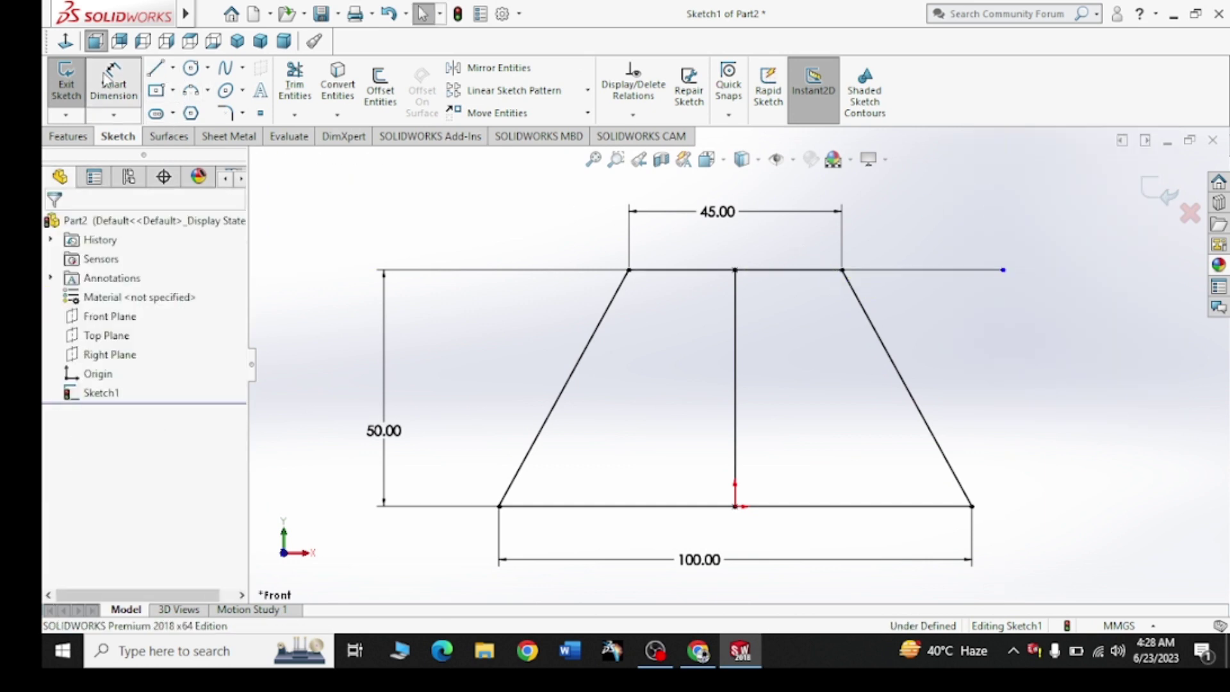
click(952, 270)
click(945, 274)
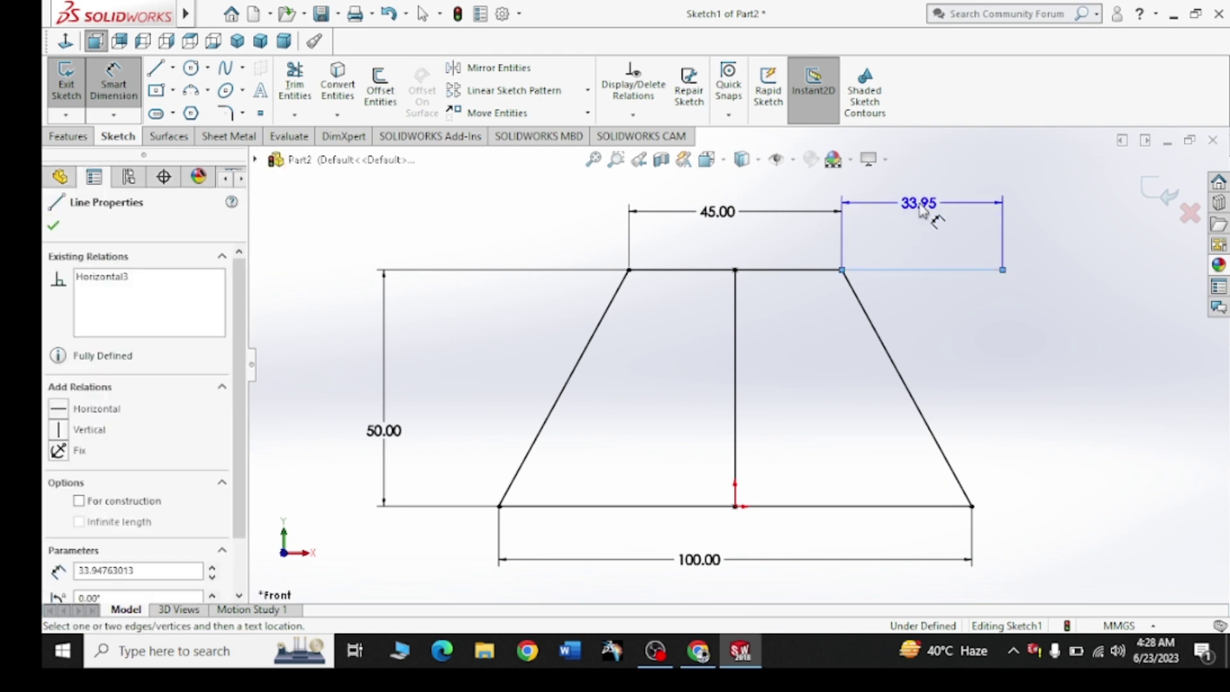
click(931, 221)
text(35)
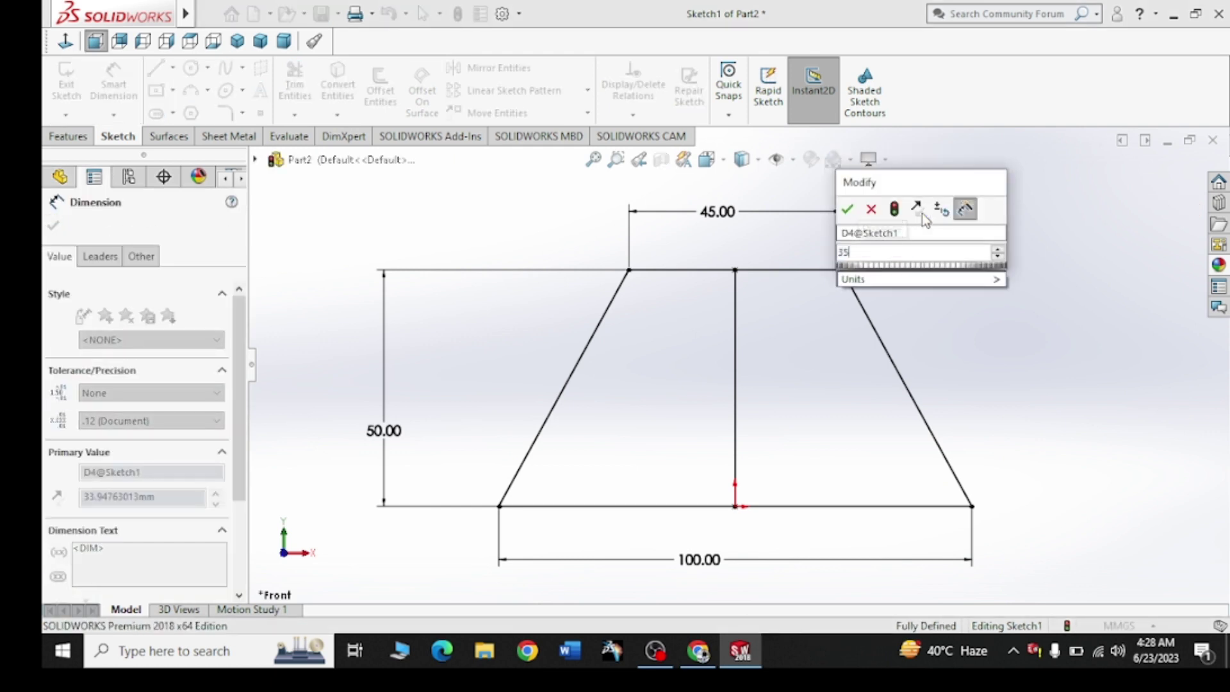
key(Return)
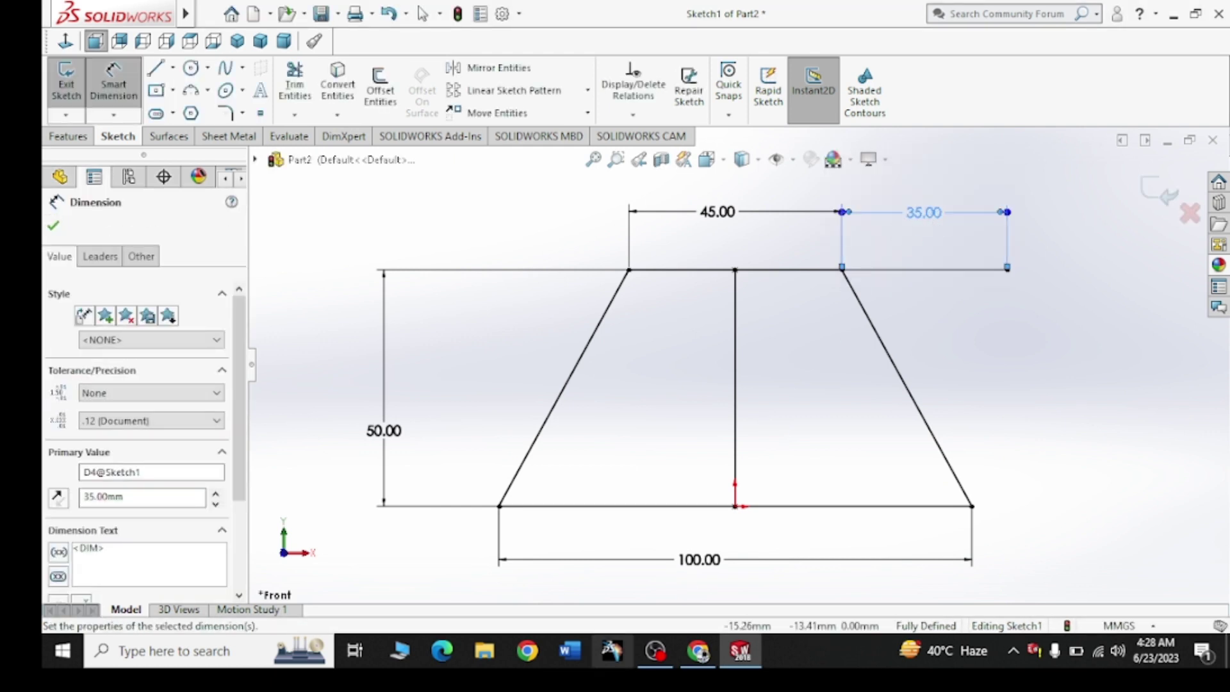
Step: Recheck the base's right corner in the browser drawing, then in SOLIDWORKS delete the trapezoid's base line
click(700, 652)
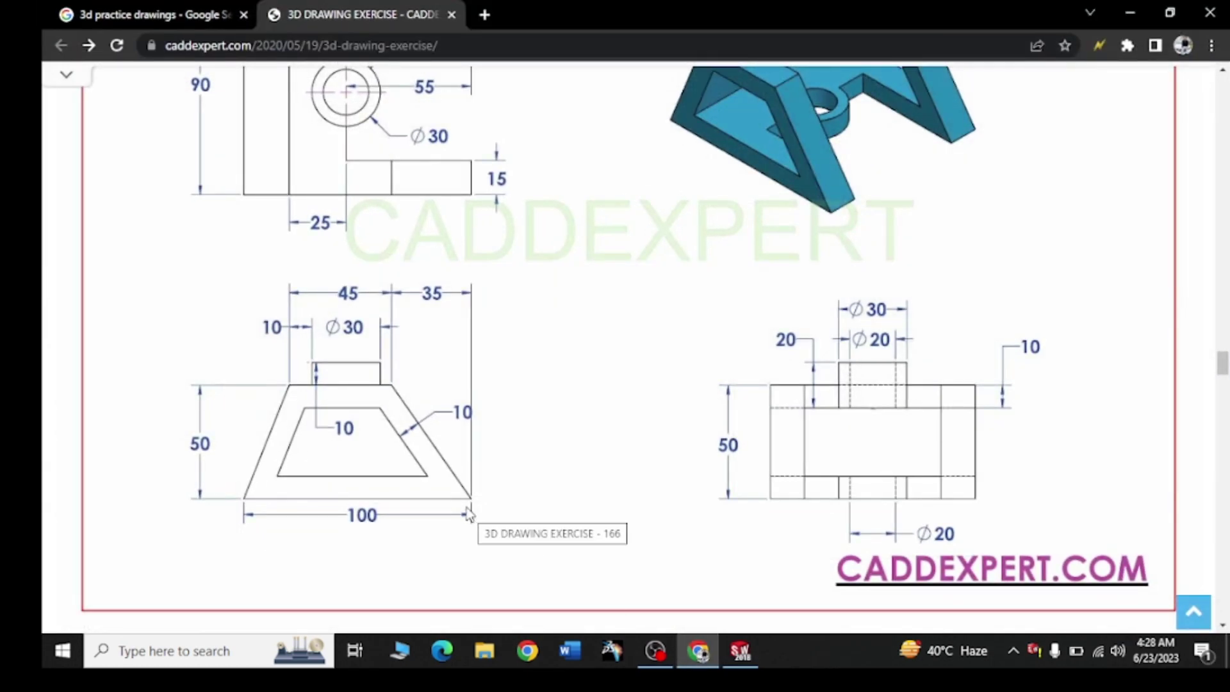
click(1133, 12)
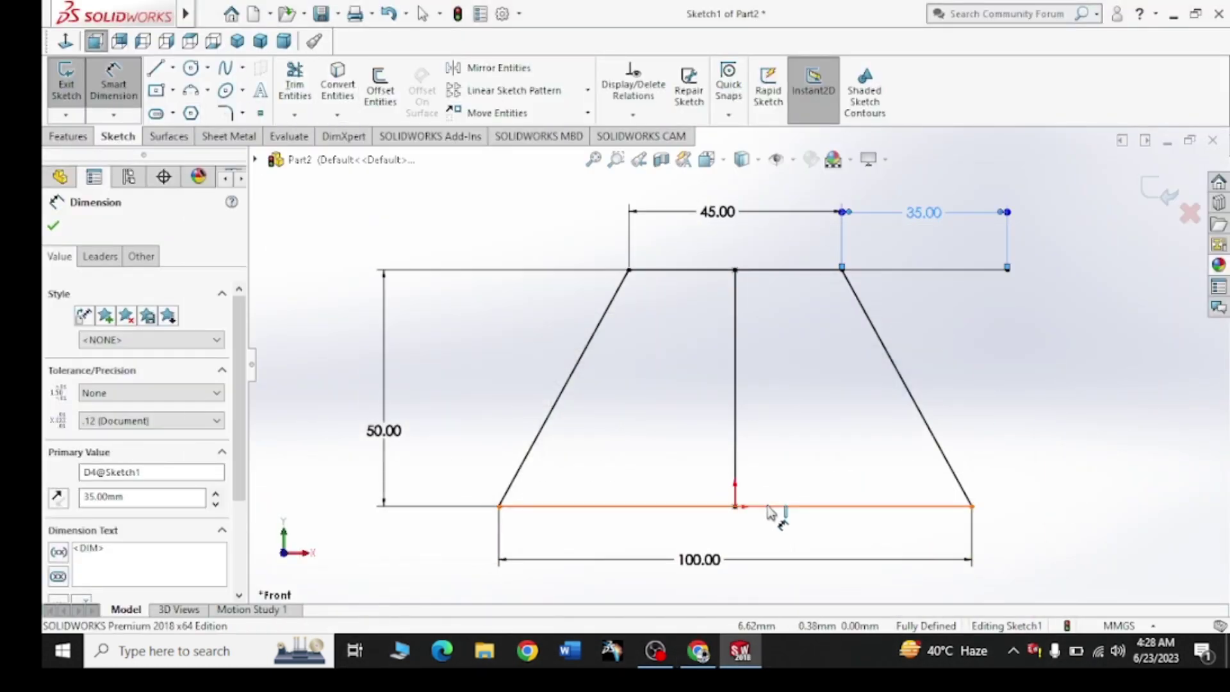
click(768, 507)
key(Escape)
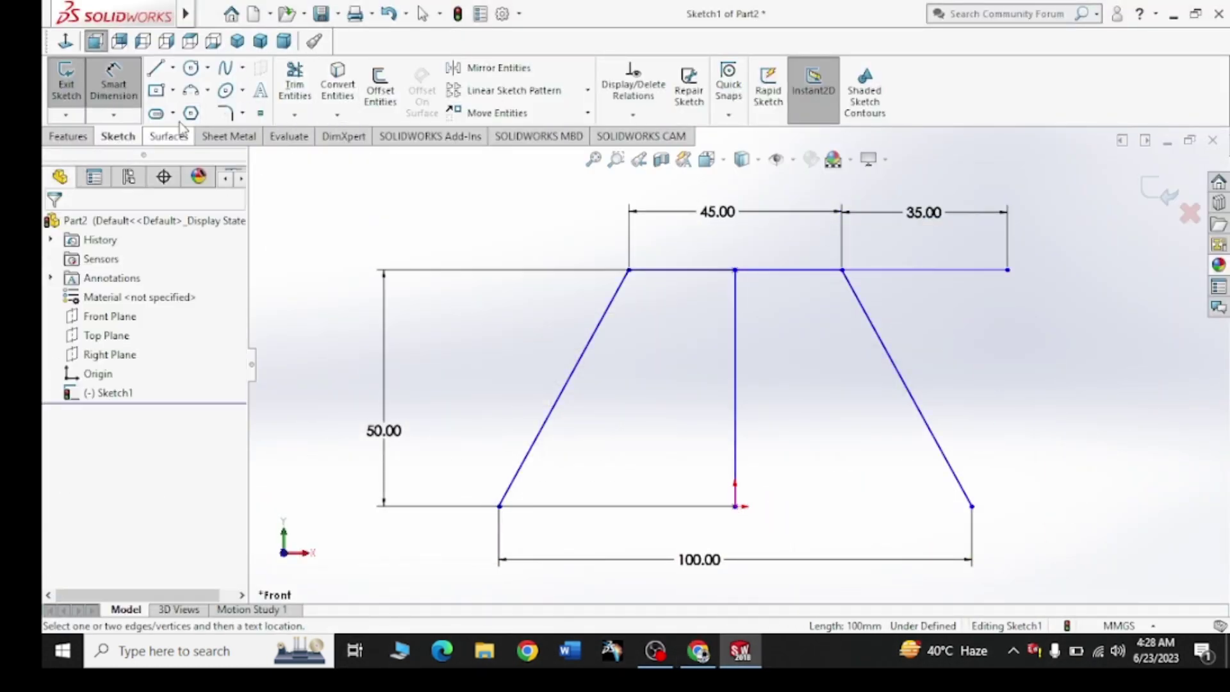
Step: Sketch a new horizontal base line about 98 mm long, starting directly below the extension line's right end and running left
click(172, 67)
click(181, 91)
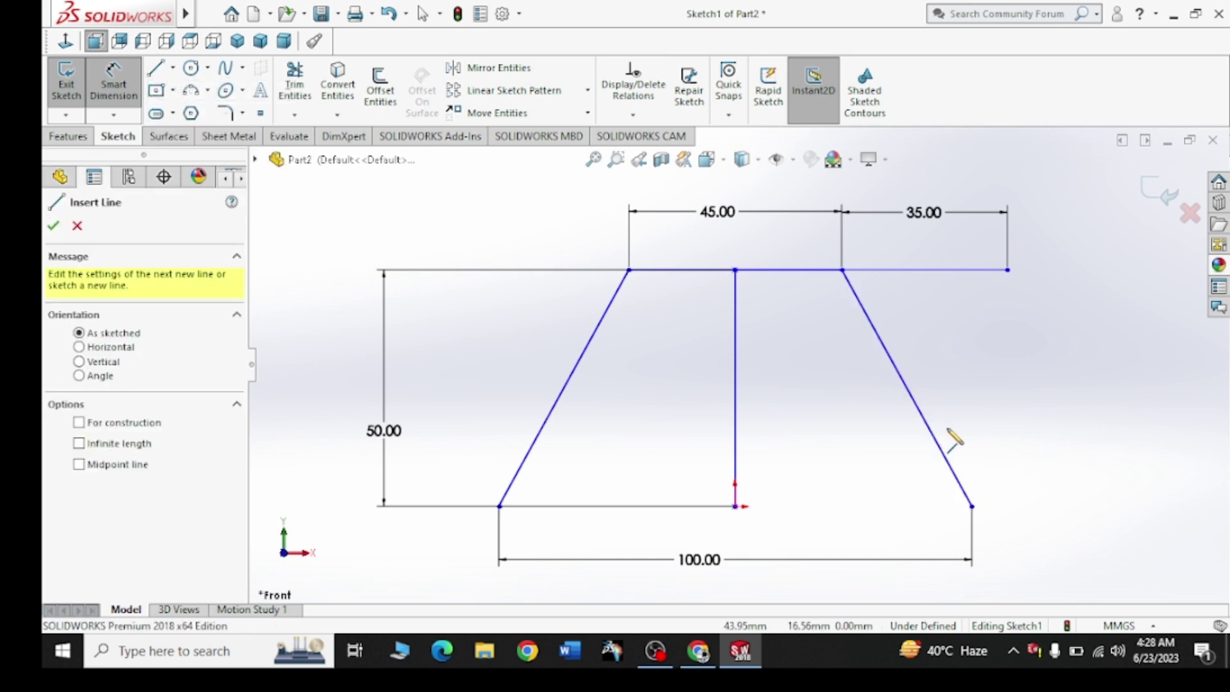
click(1008, 506)
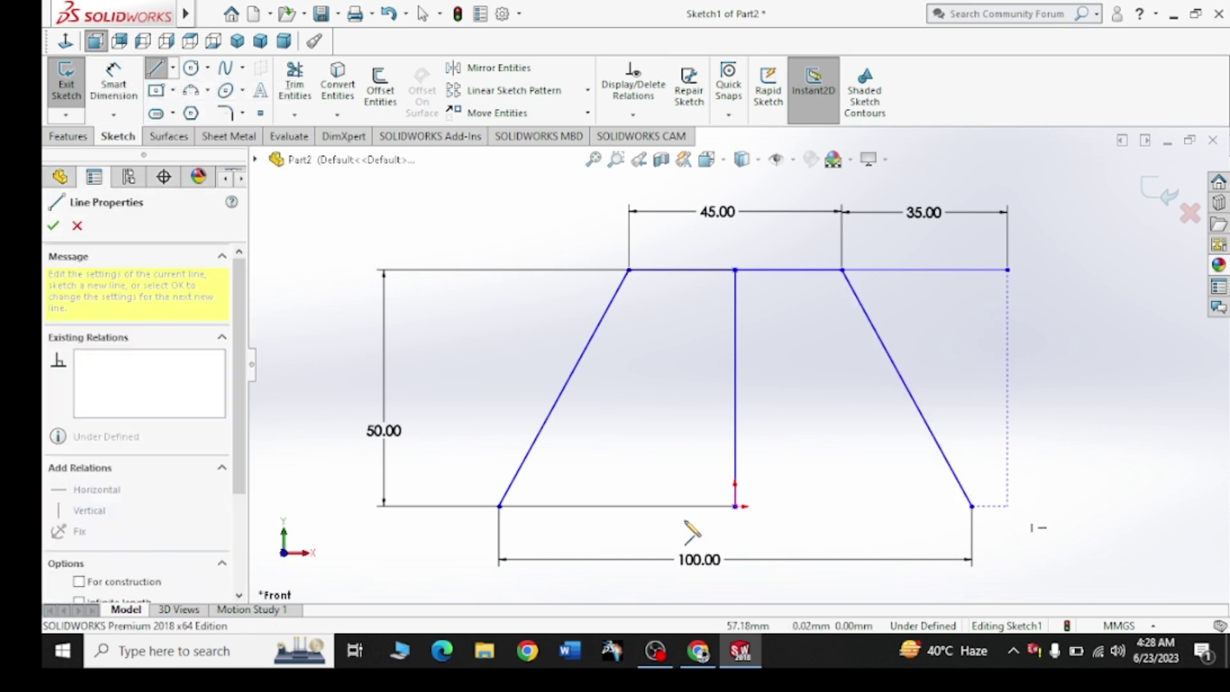
click(544, 507)
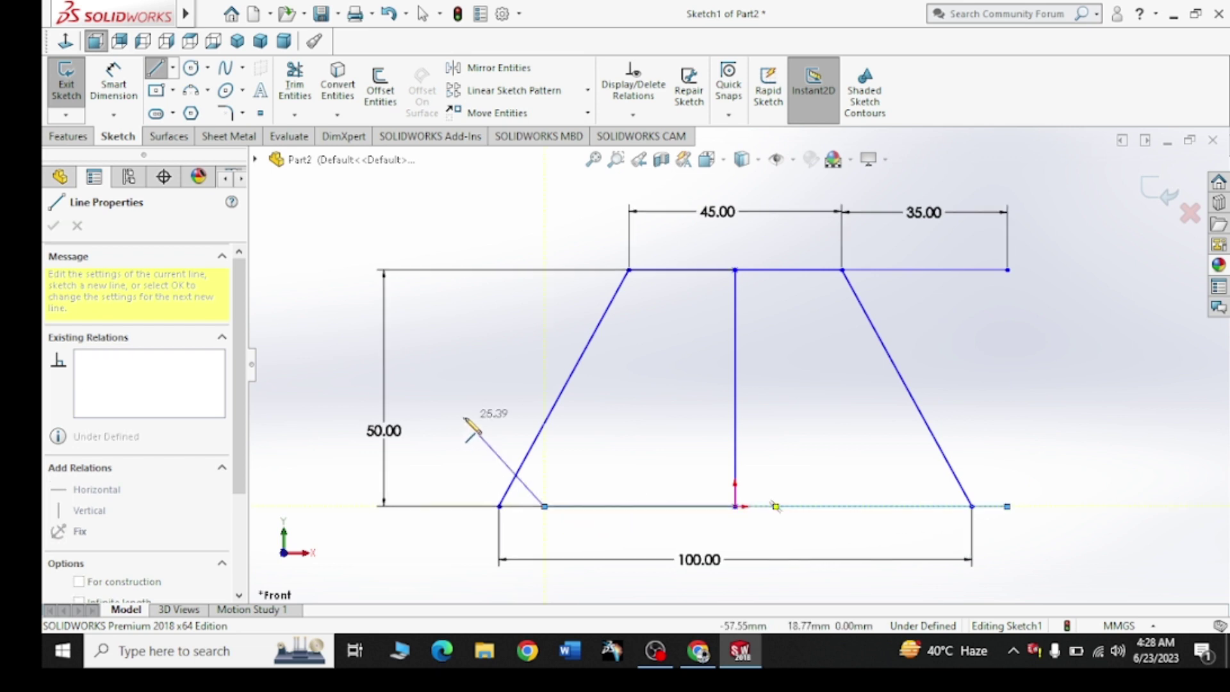
key(Escape)
key(Escape)
Step: Dimension the new base line's length as 100 mm
click(105, 100)
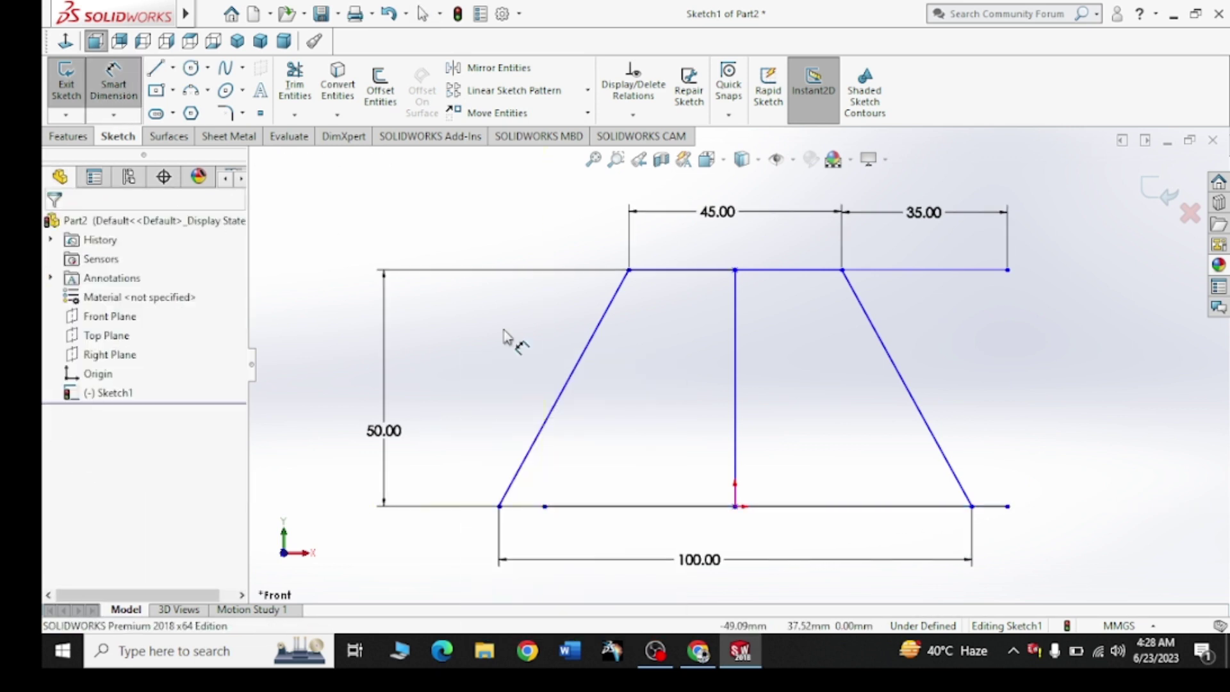
click(648, 506)
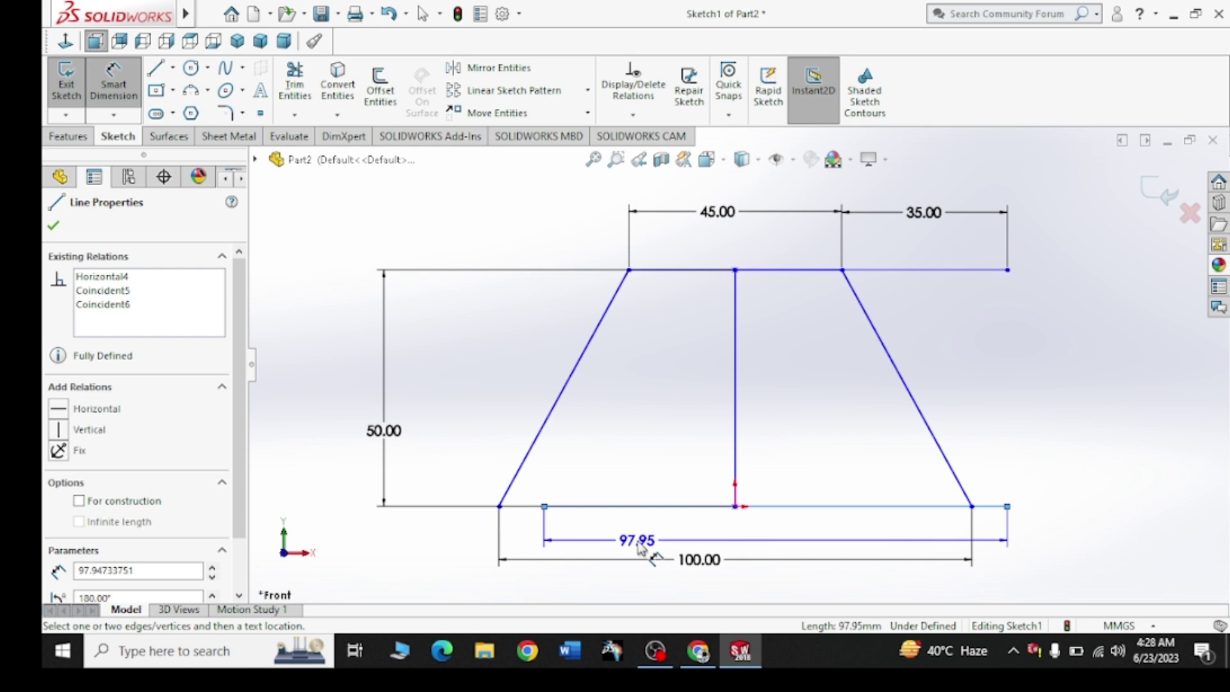
click(639, 546)
key(Return)
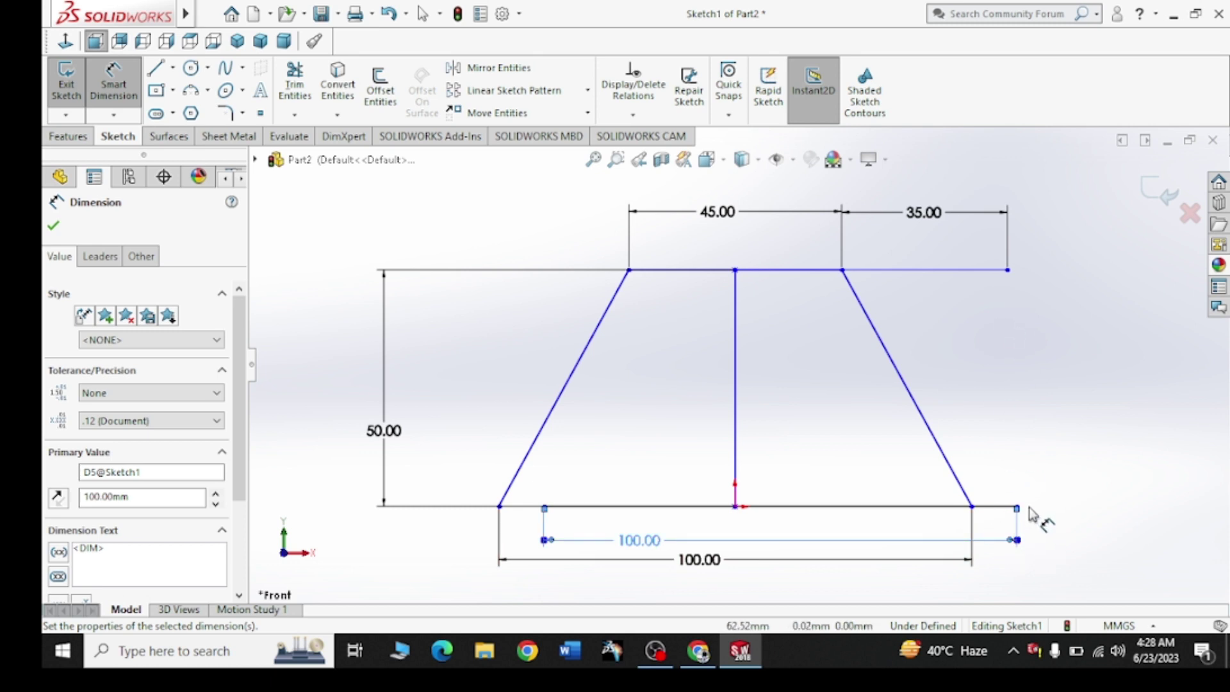
click(53, 226)
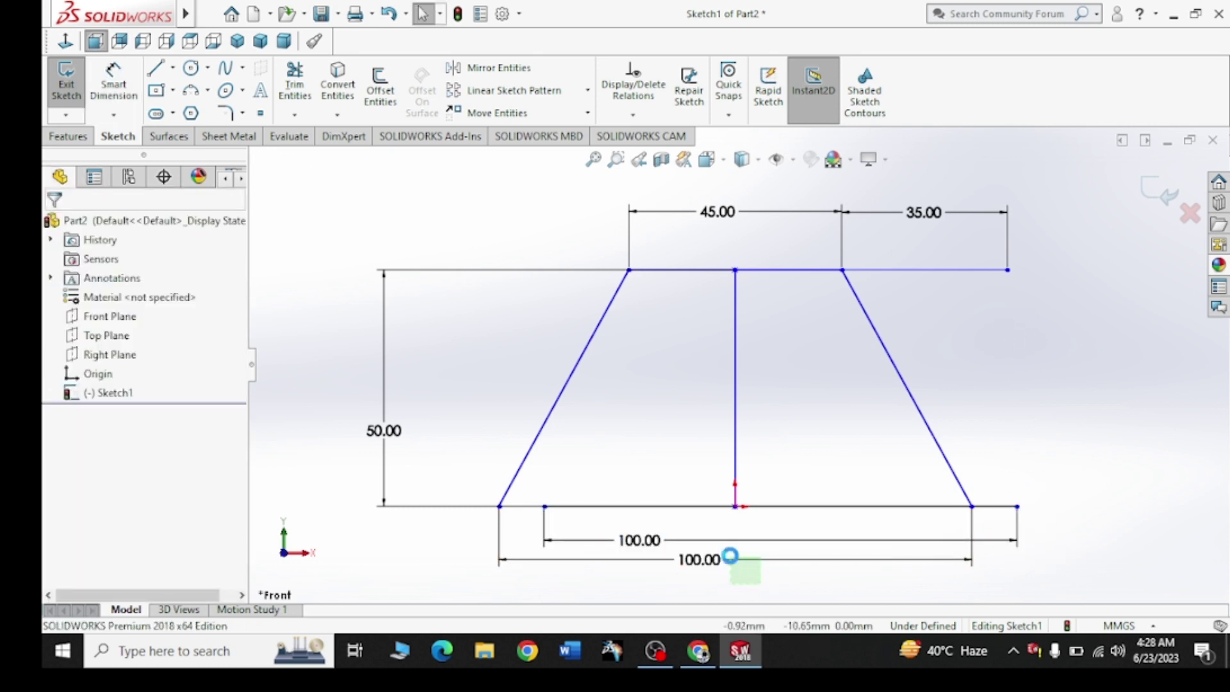
Step: Delete the old 100 mm dimension between the slanted lines' feet and the left slanted line
click(731, 555)
key(Delete)
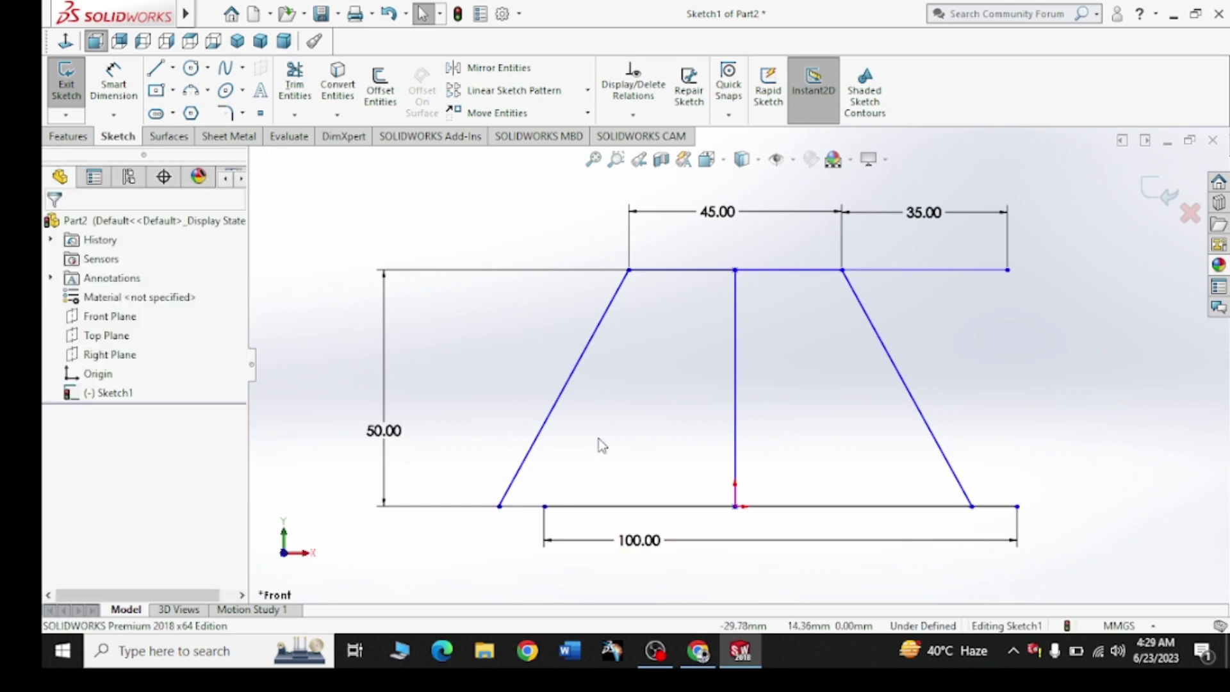
click(531, 442)
key(Delete)
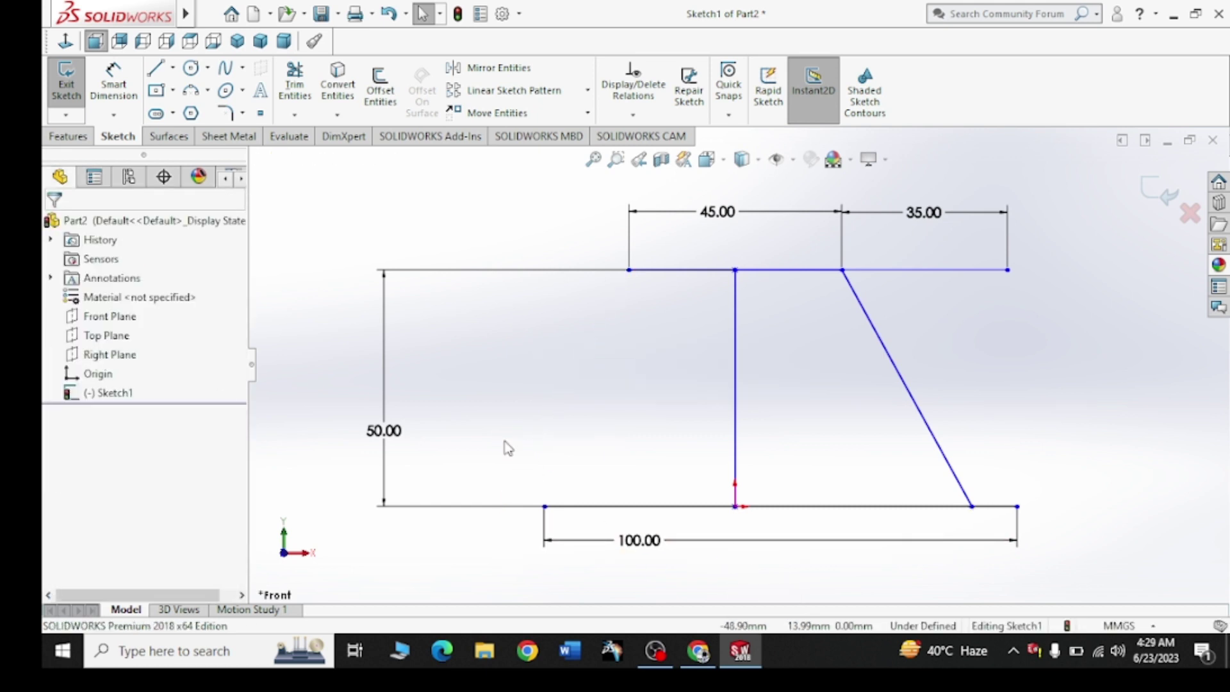
Step: Move the right slanted line's lower endpoint onto the right end of the new base line
click(908, 419)
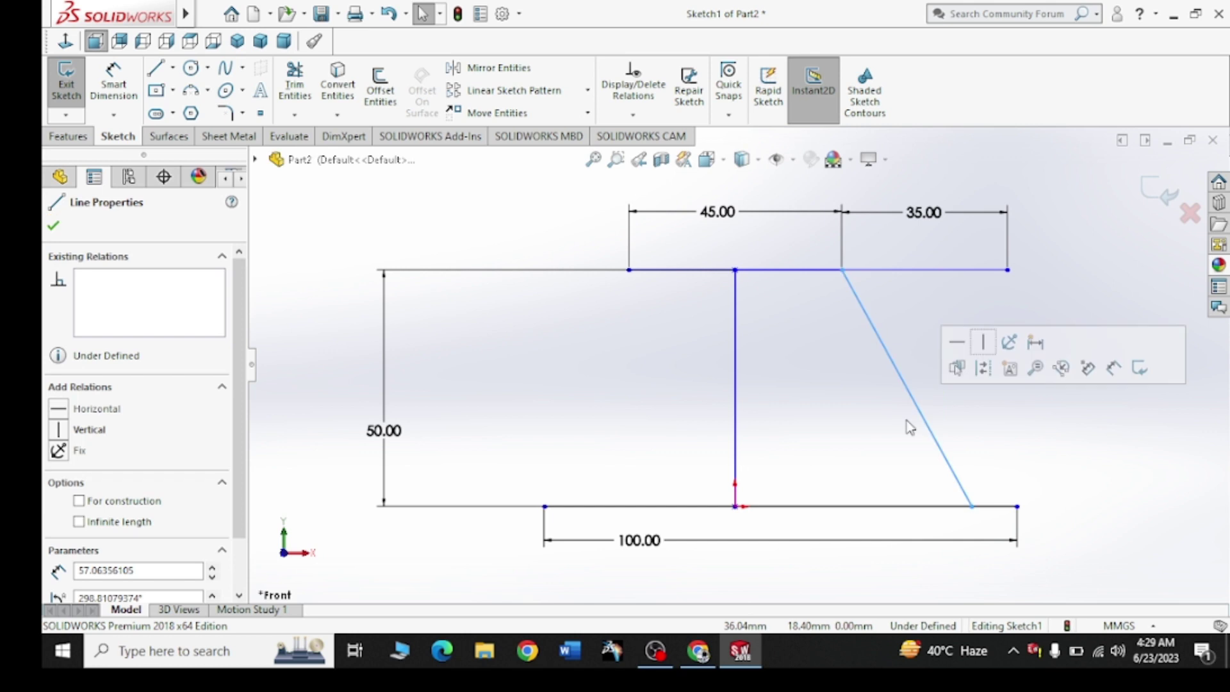
key(Escape)
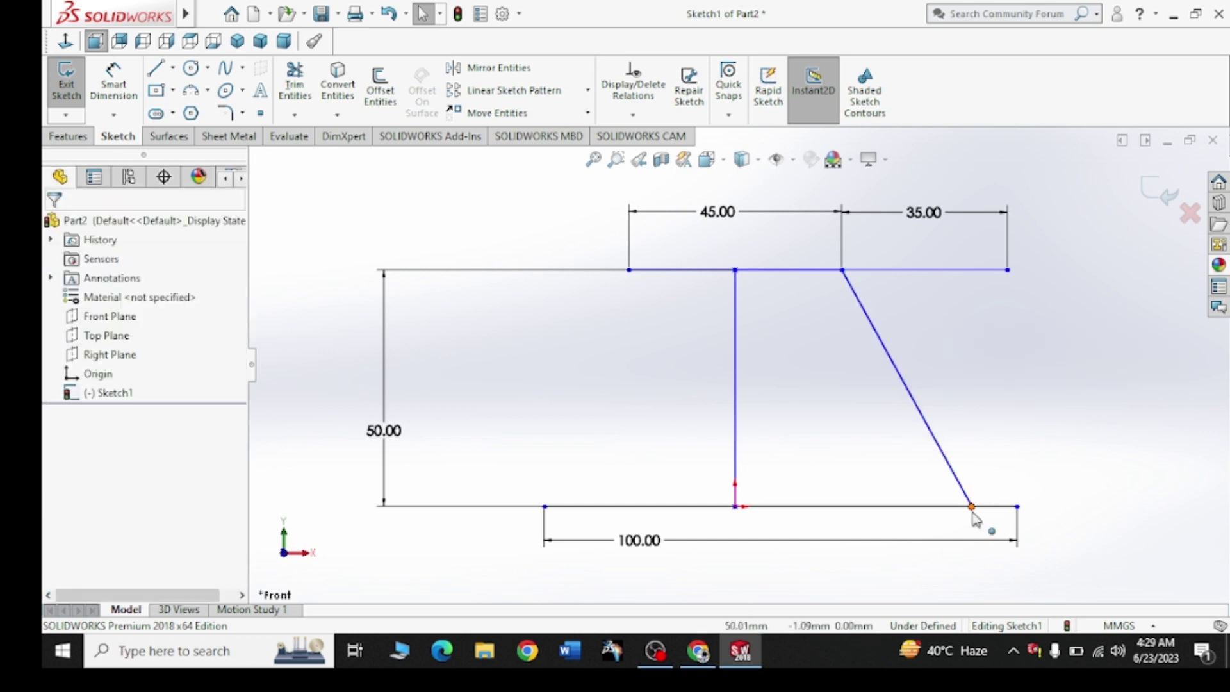
drag(973, 508, 1019, 508)
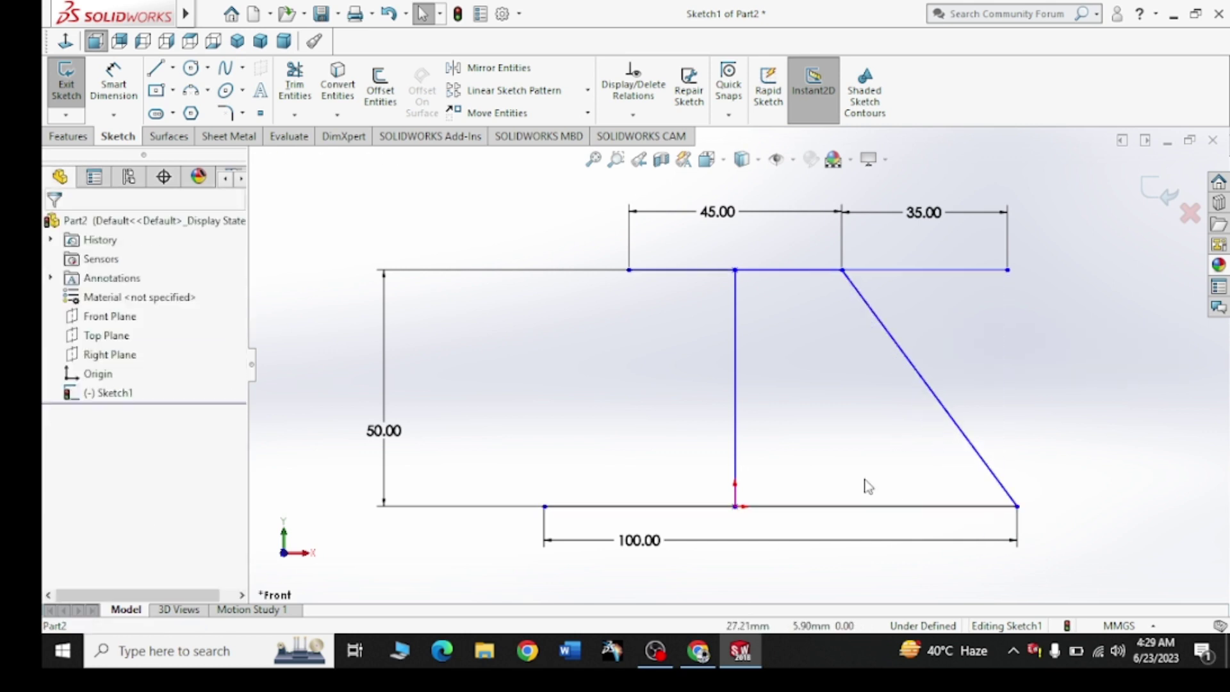
Step: Sketch a slanted line from the upper line's left end to the base line's left end
click(154, 68)
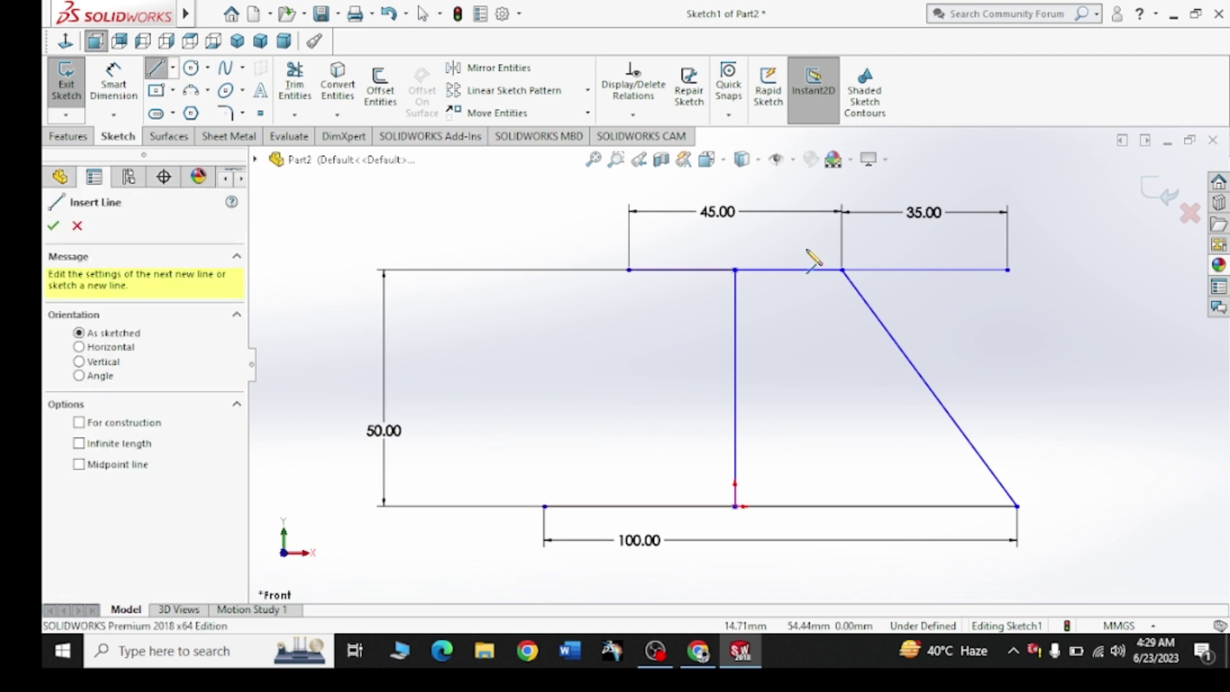
click(628, 270)
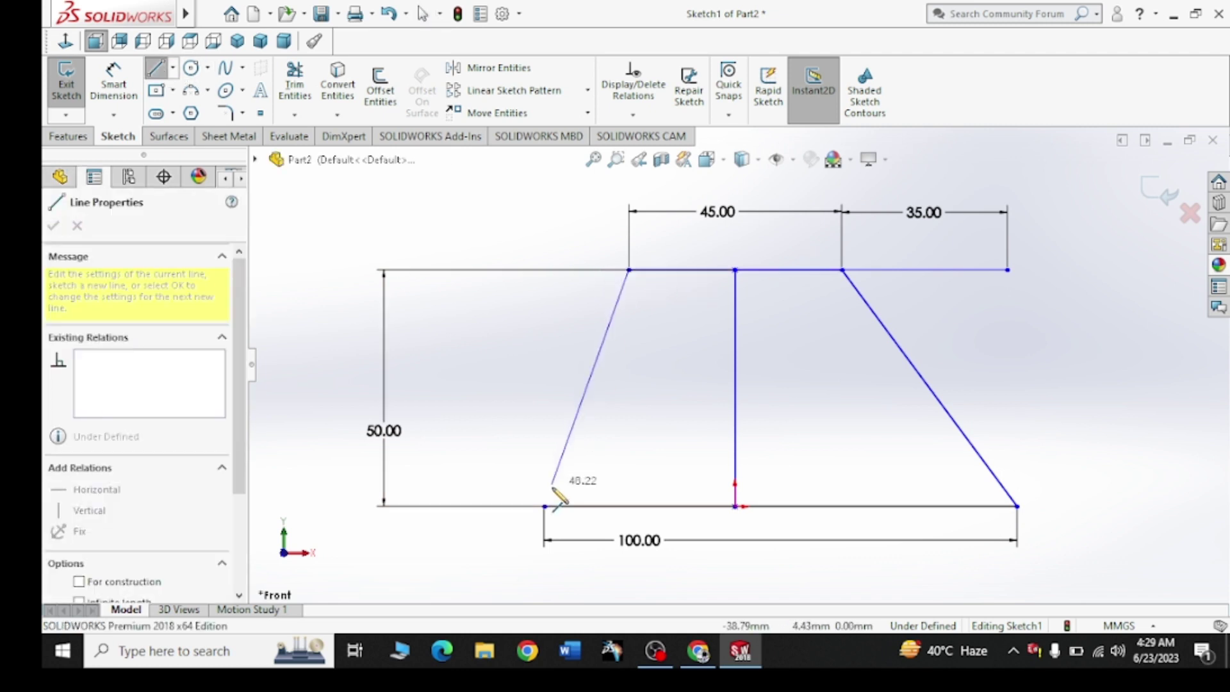
click(544, 506)
right_click(486, 383)
click(500, 384)
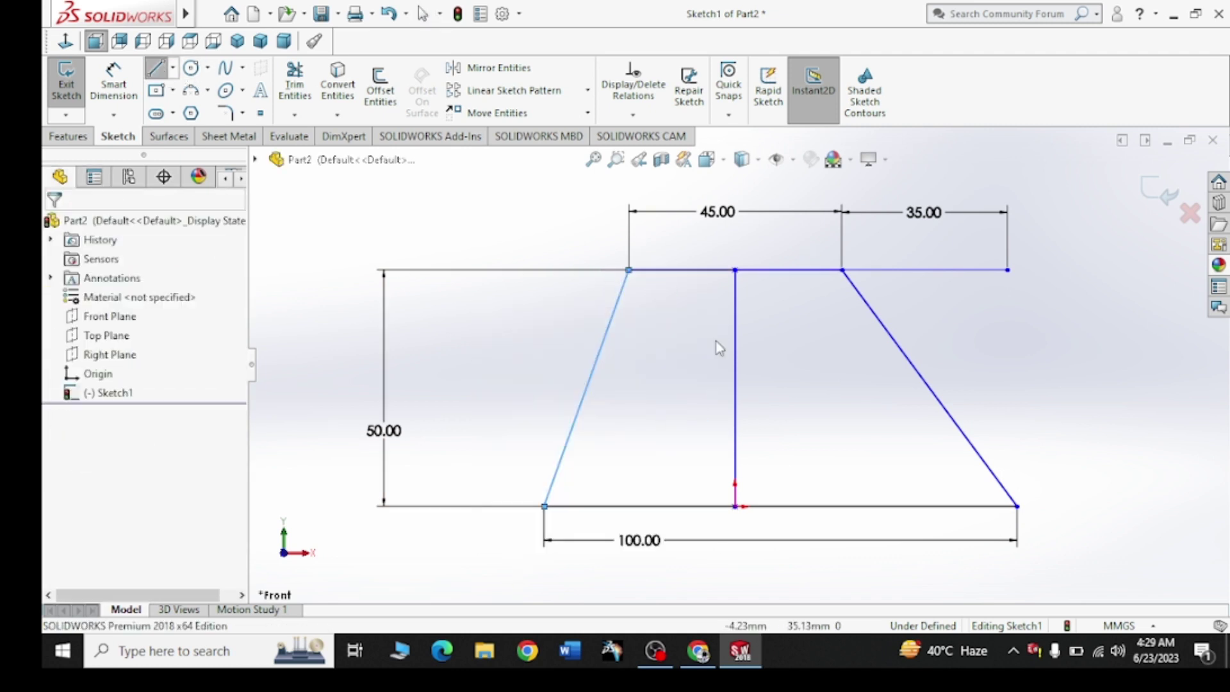
Step: Delete the vertical centre line and the 35 mm horizontal extension line together with their dimensions
click(734, 359)
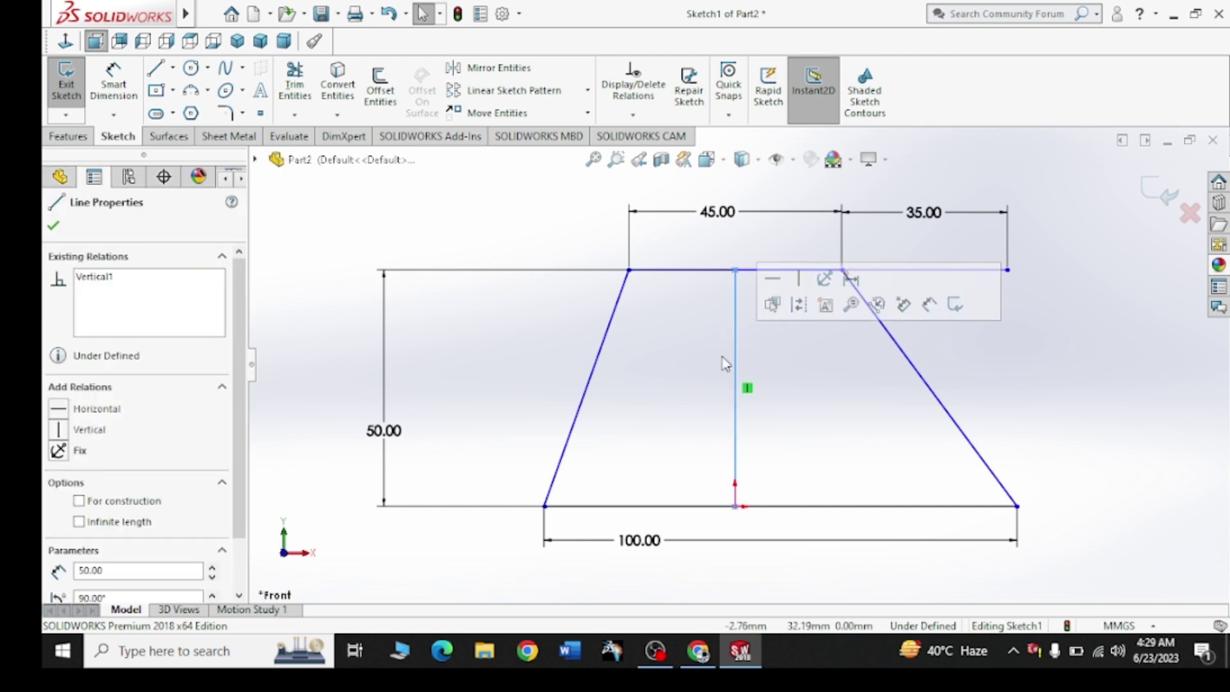
key(Delete)
key(Return)
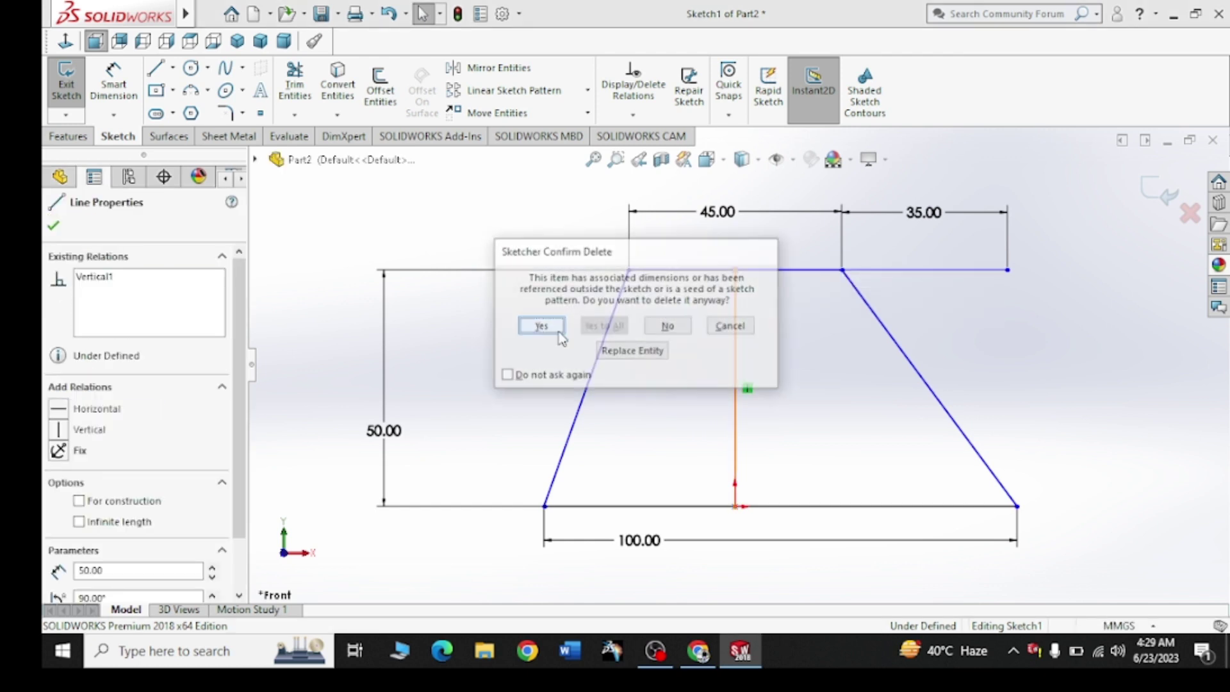
click(985, 270)
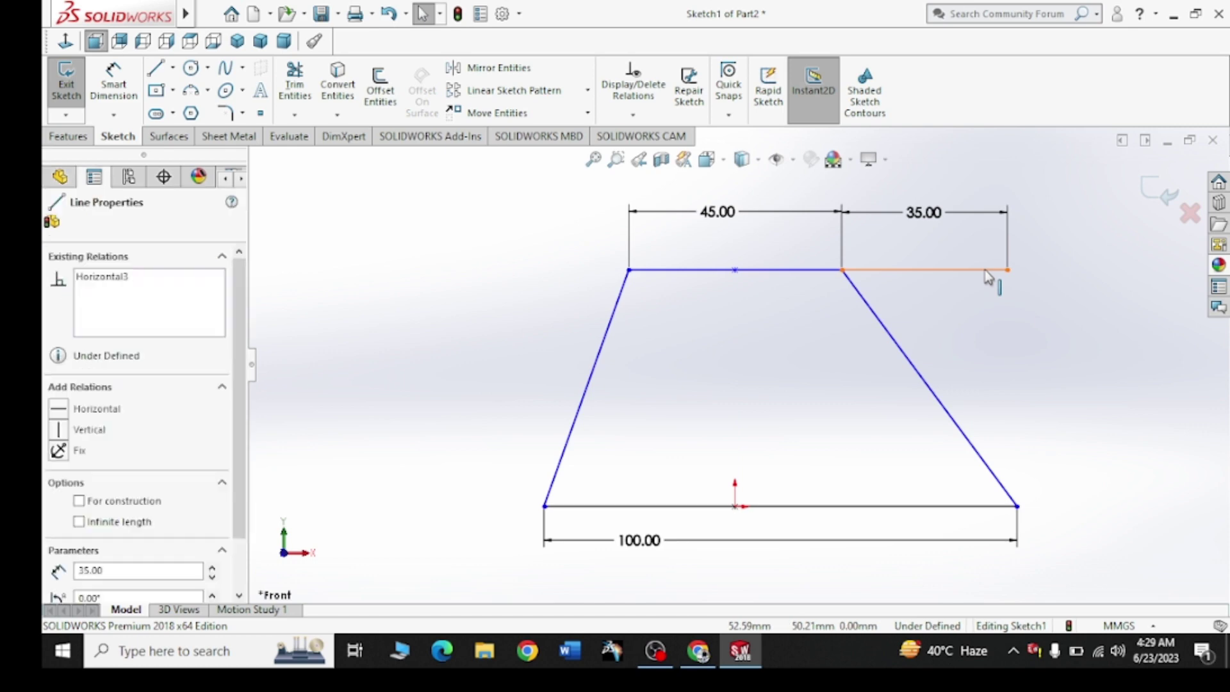
key(Delete)
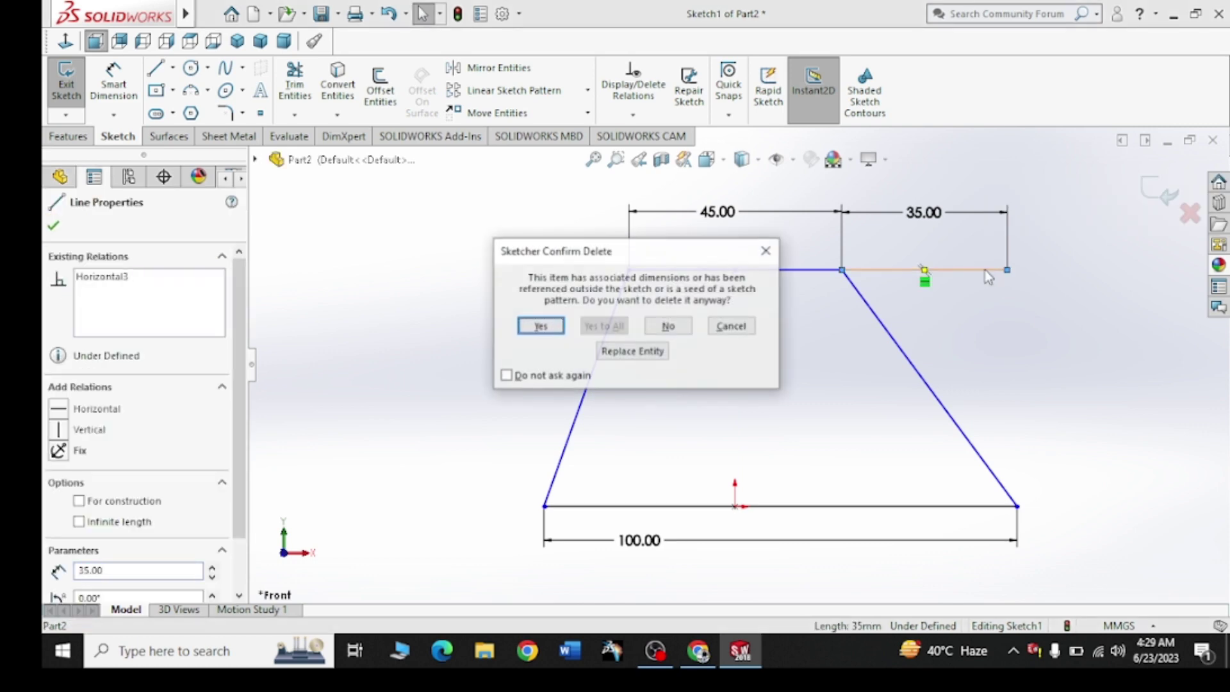
click(561, 326)
scroll(604, 401, up, 1)
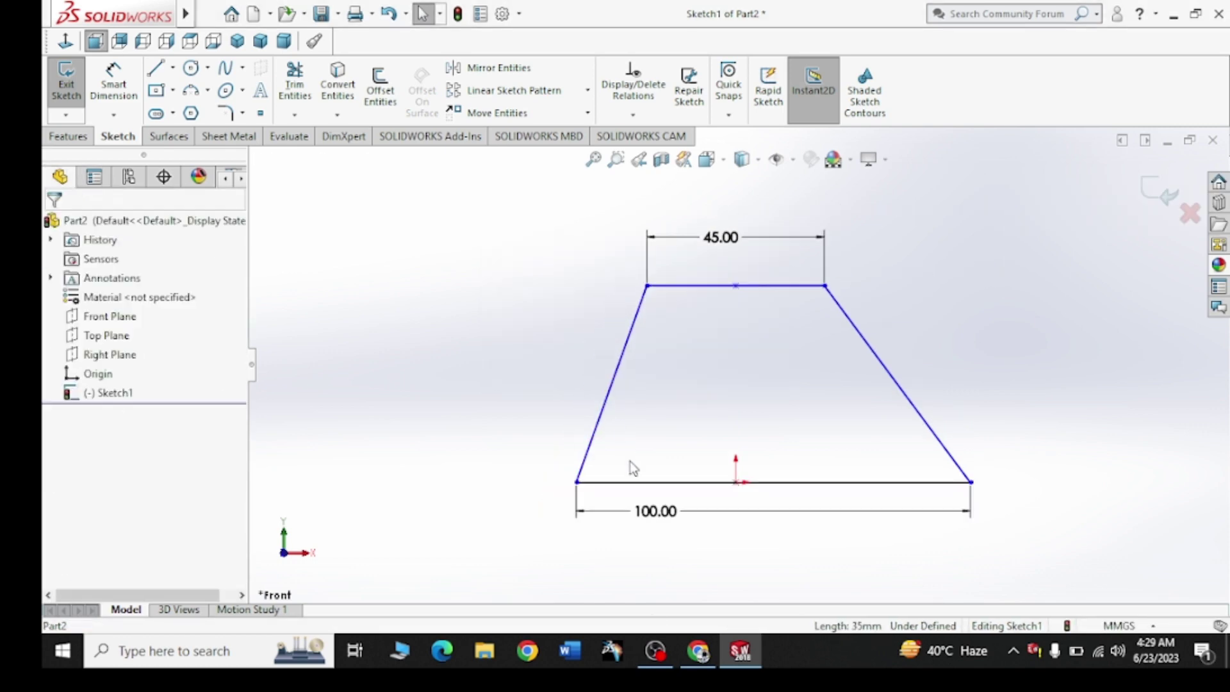
Step: Offset the closed trapezoid chain 10 mm inward to form the inner trapezoid
click(679, 651)
click(679, 651)
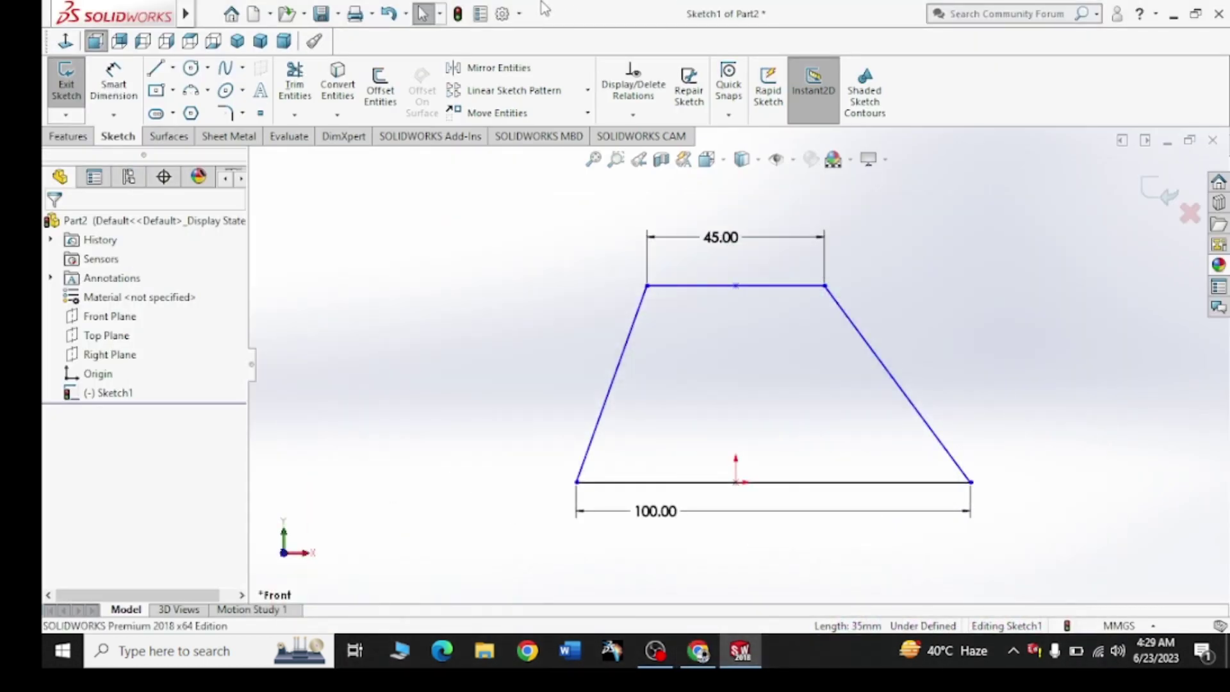
click(384, 90)
click(798, 285)
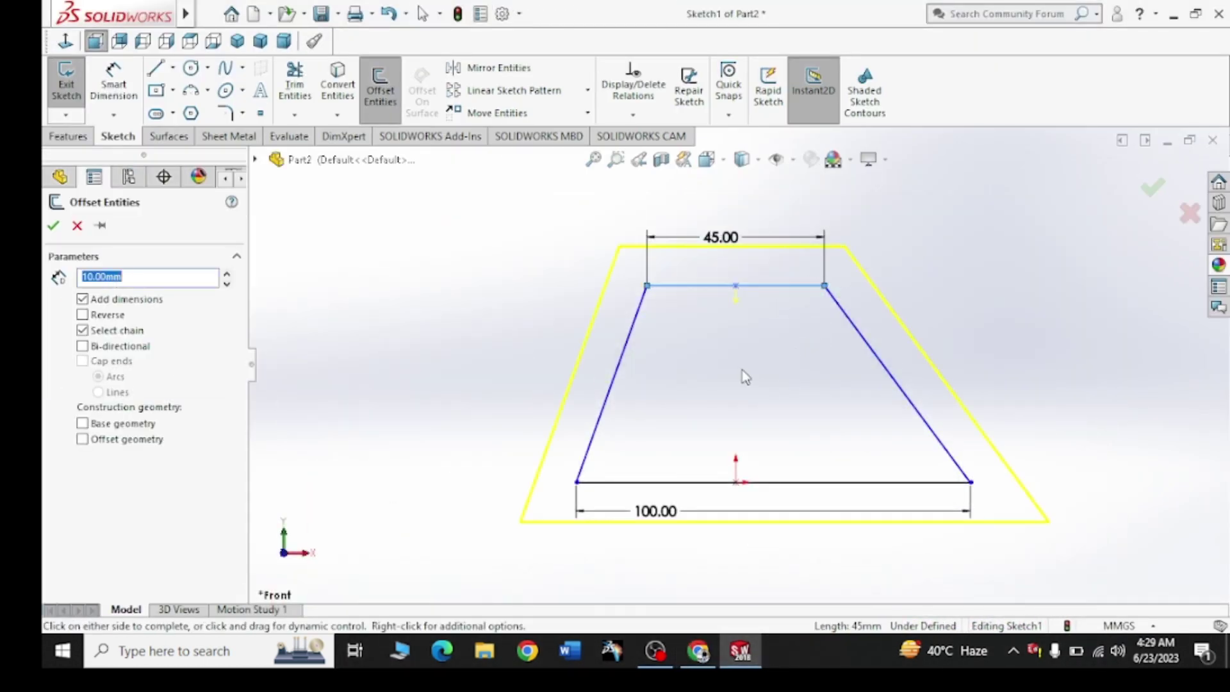
click(796, 381)
Step: Extrude the trapezoidal frame profile 90 mm blind in the reversed direction, behind the sketch plane
click(707, 660)
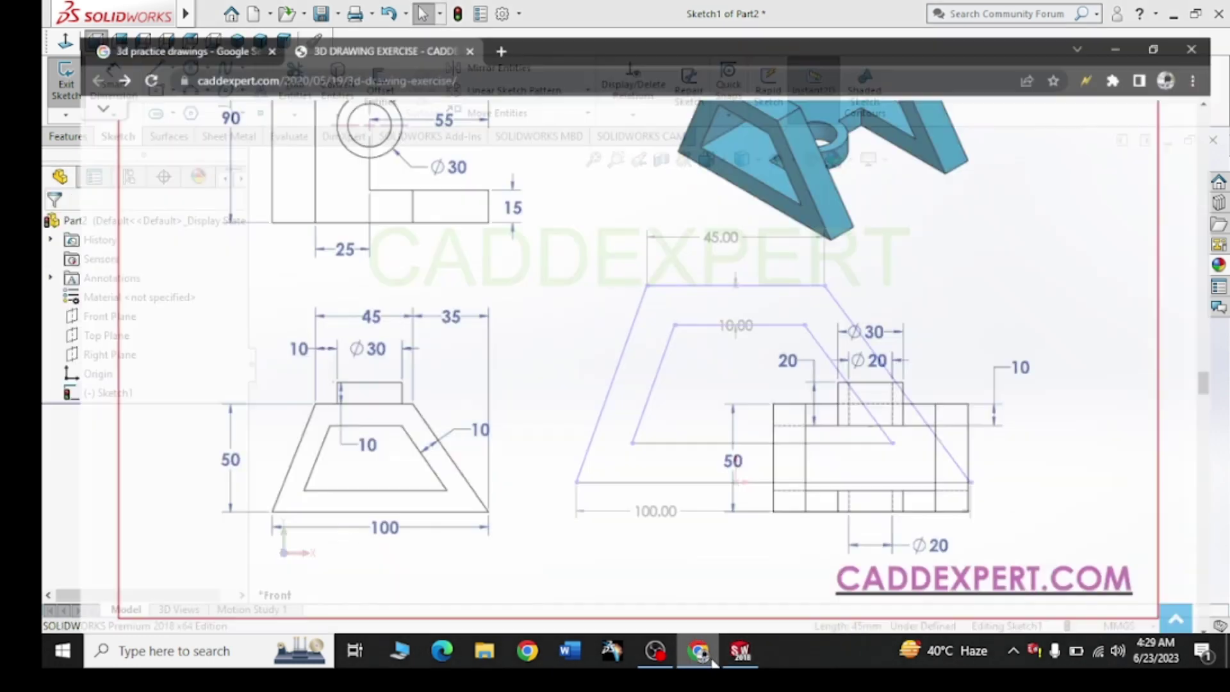
click(705, 649)
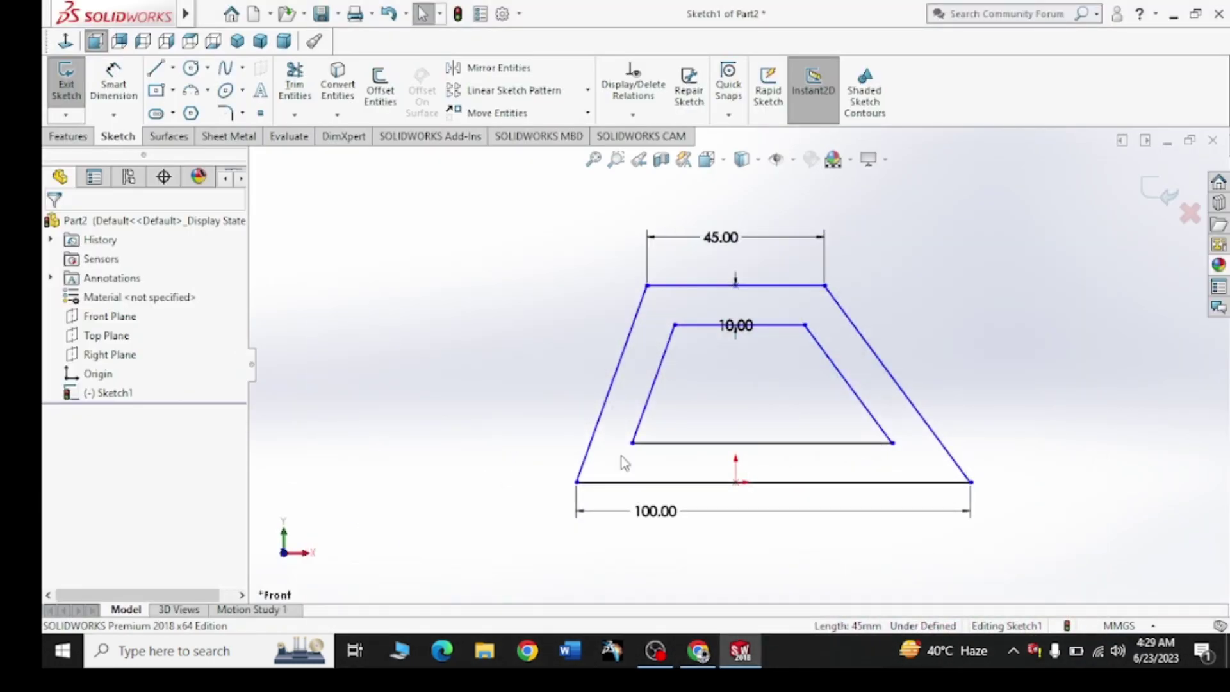
click(705, 650)
scroll(557, 340, up, 3)
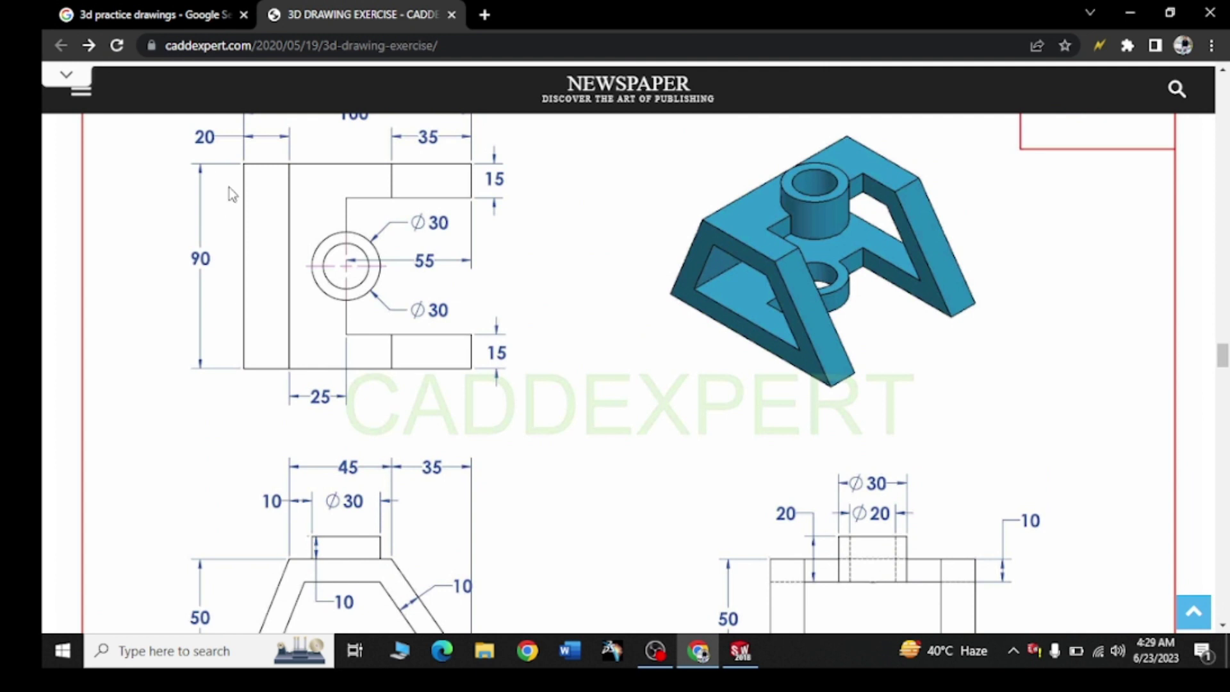
click(1130, 13)
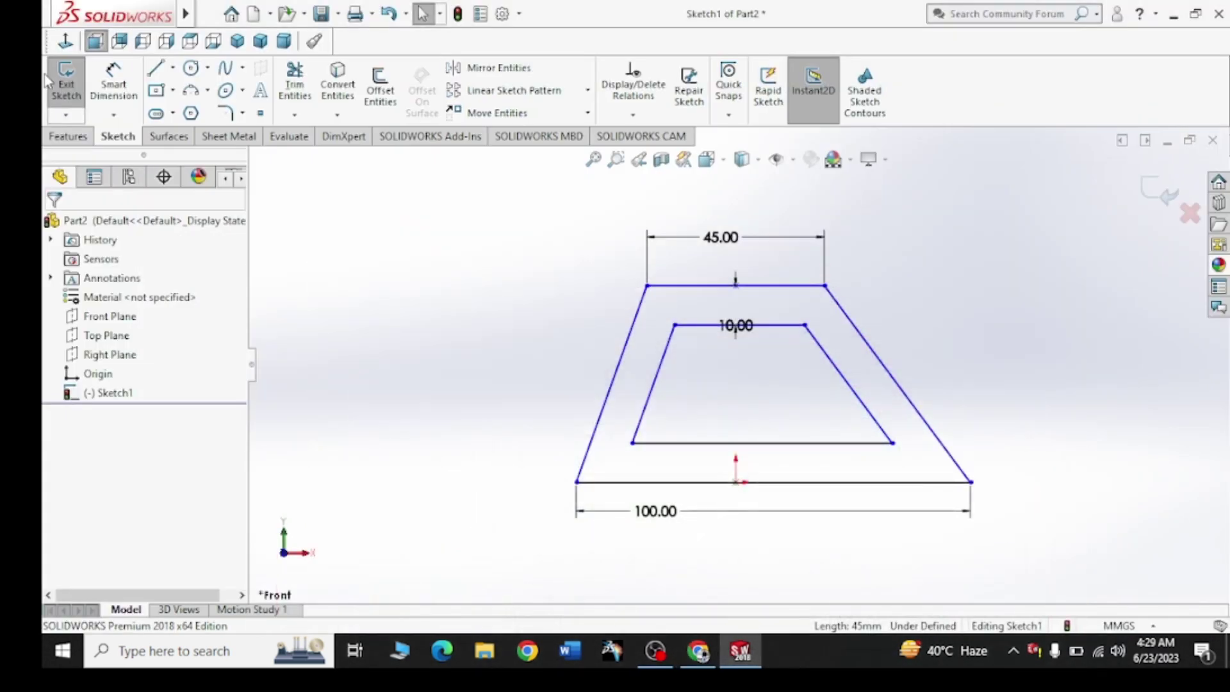
click(70, 136)
click(79, 96)
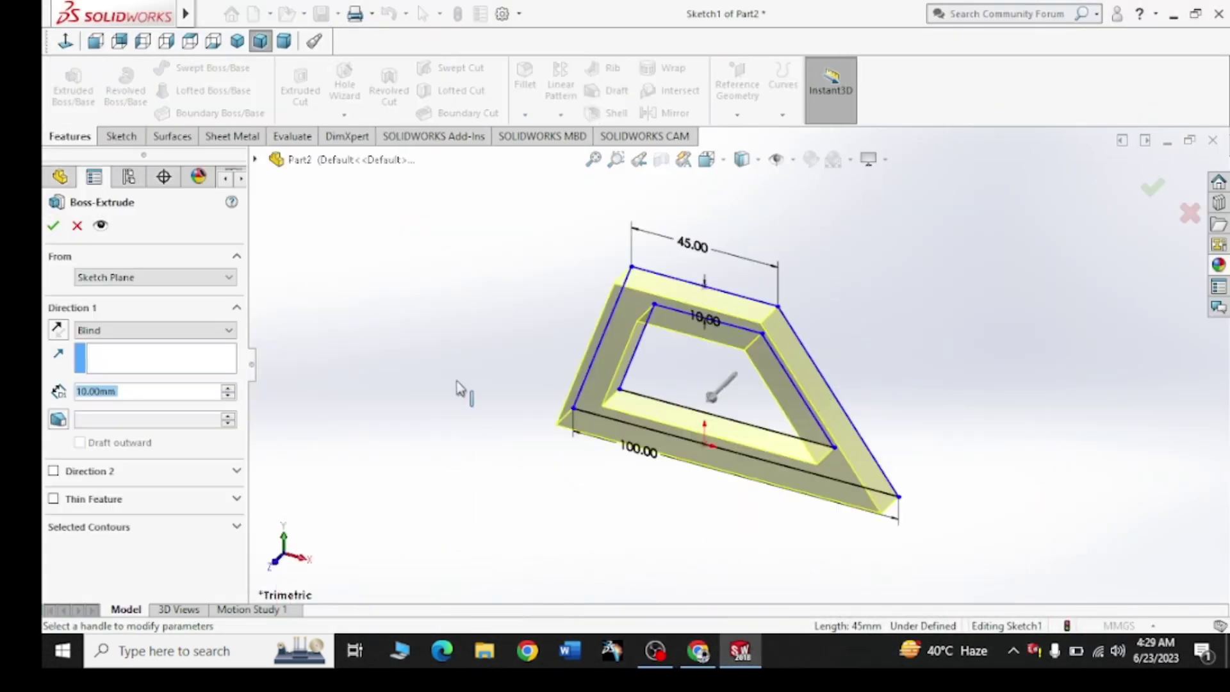
text(90)
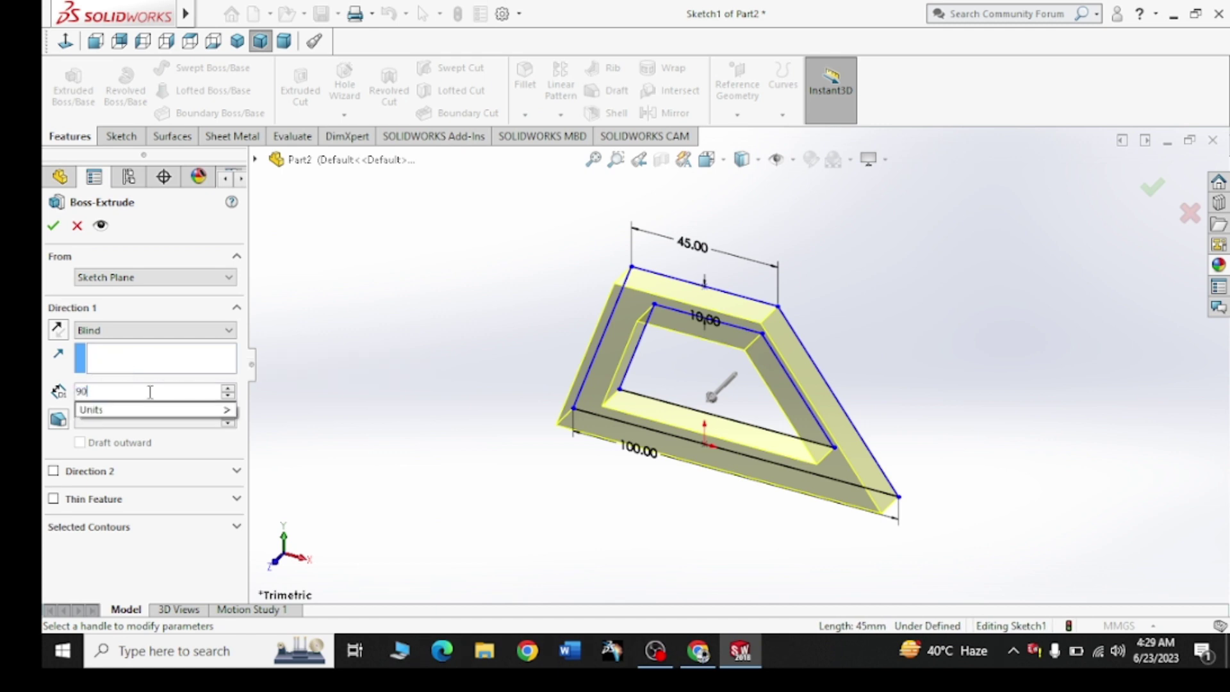
key(Return)
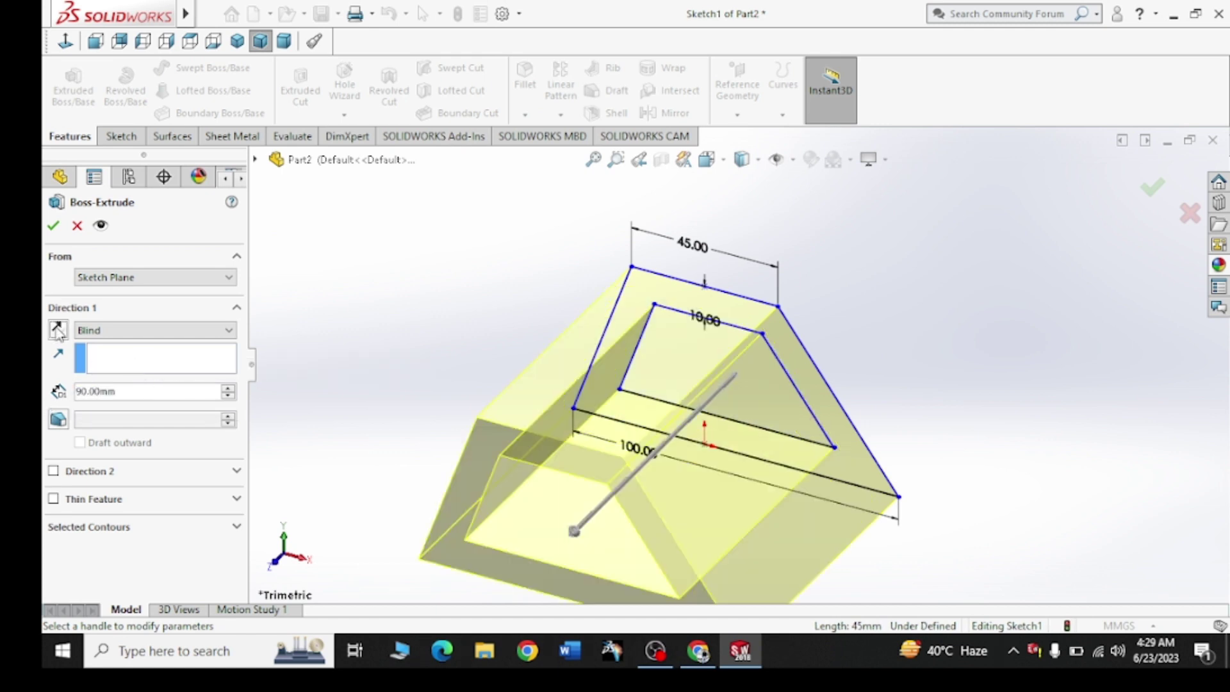
click(58, 330)
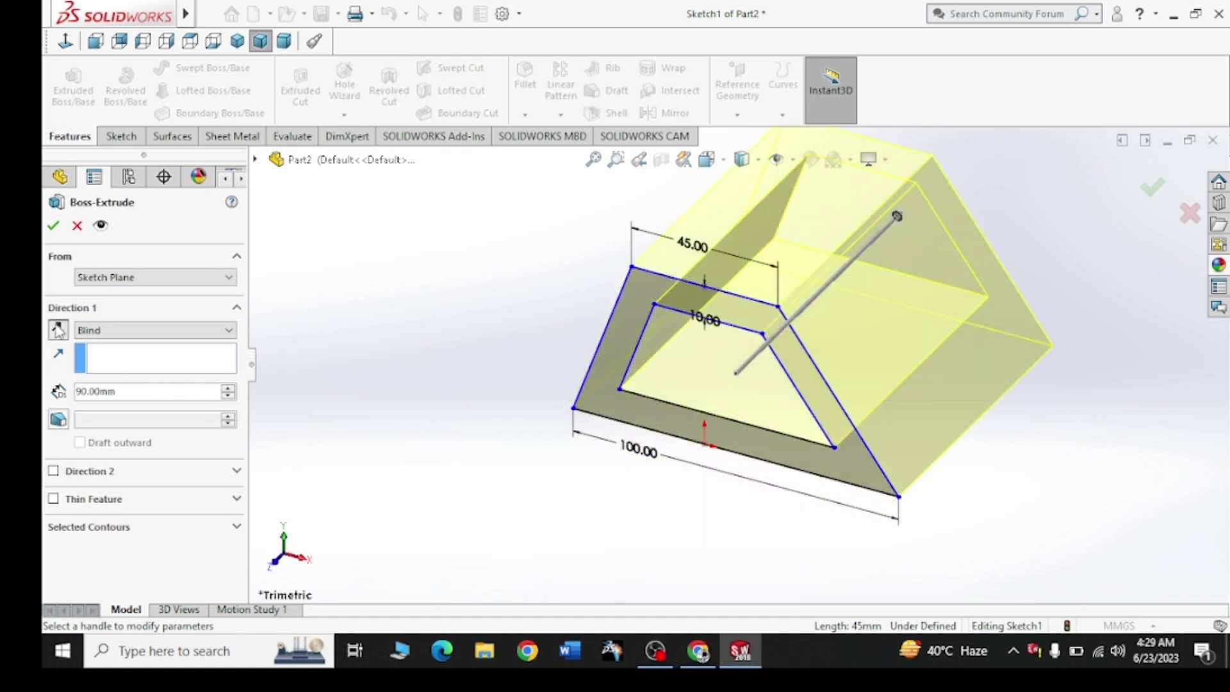
key(Return)
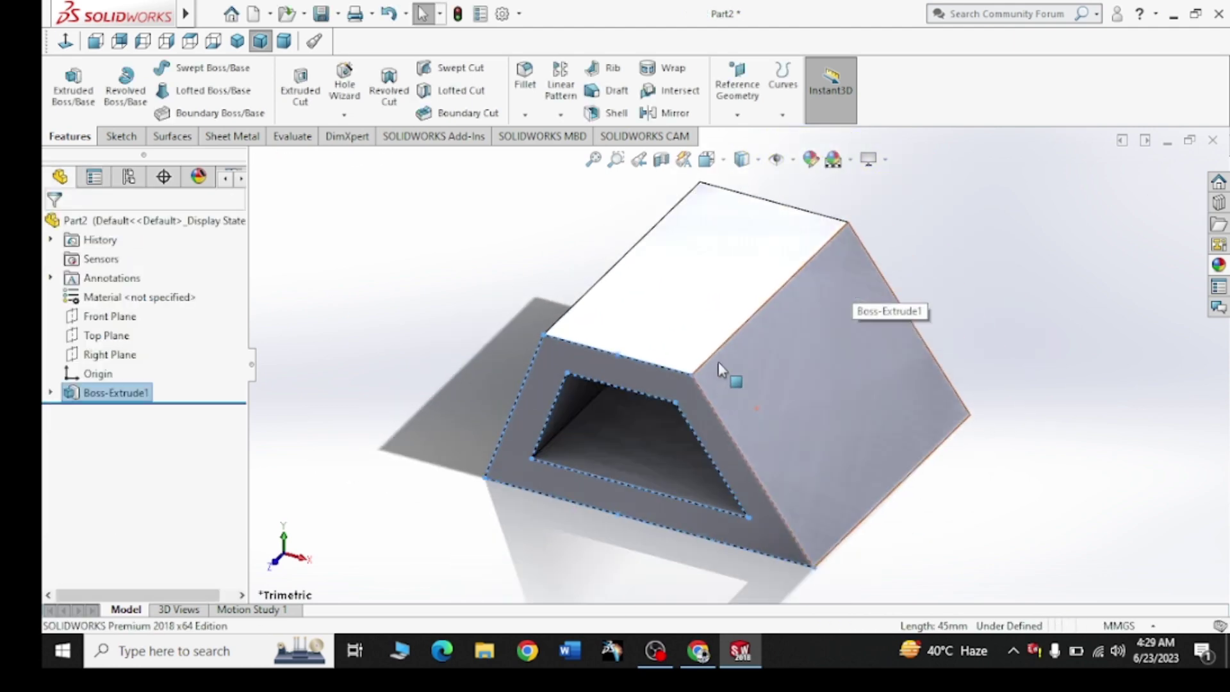
Step: Start a new sketch on the Top Plane for the cutout between the bracket's arms
click(698, 651)
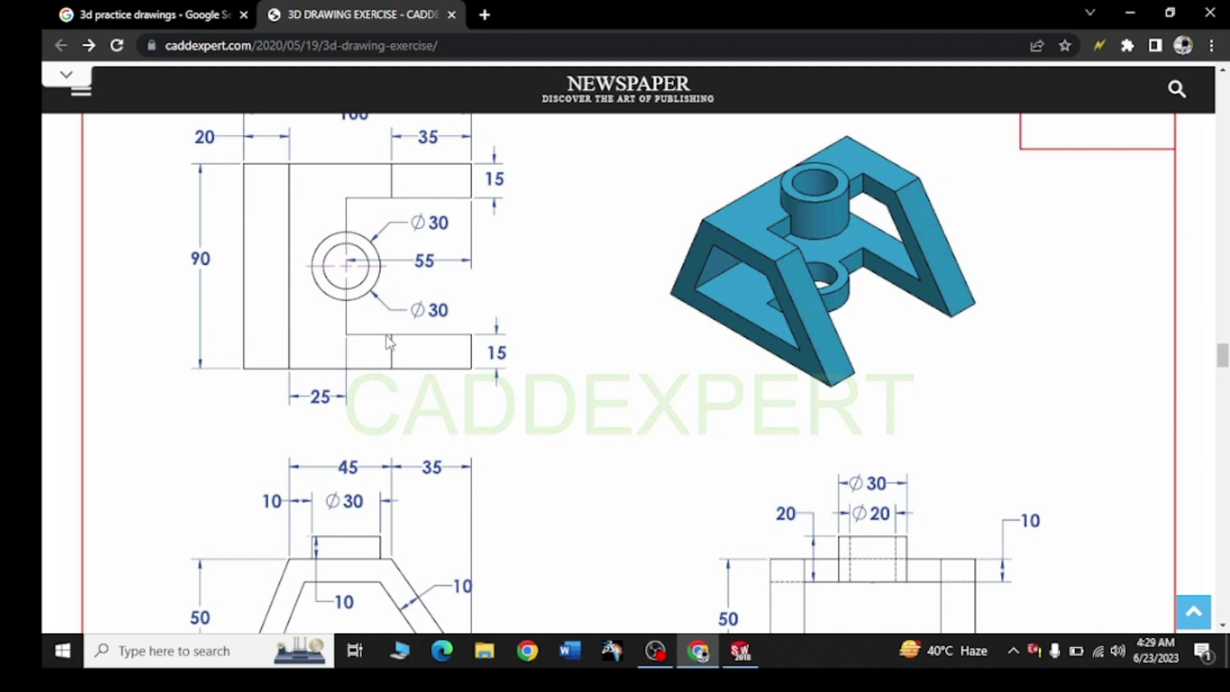
click(1130, 13)
click(702, 266)
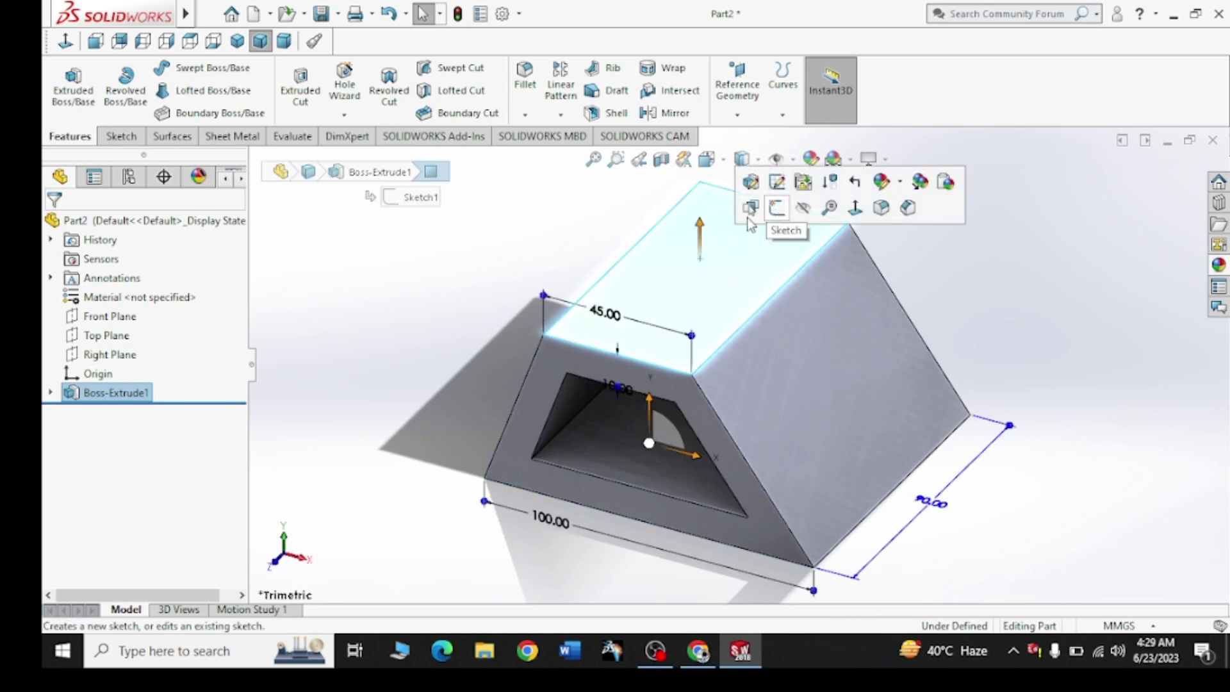
key(Escape)
click(105, 335)
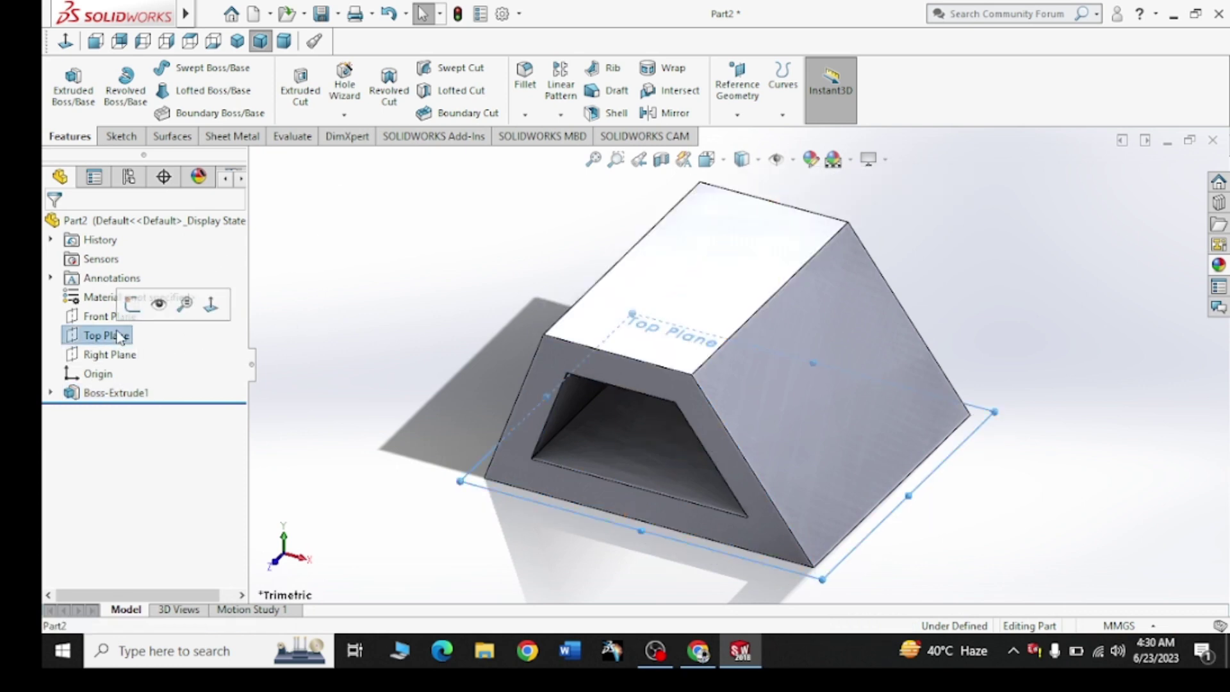
click(131, 306)
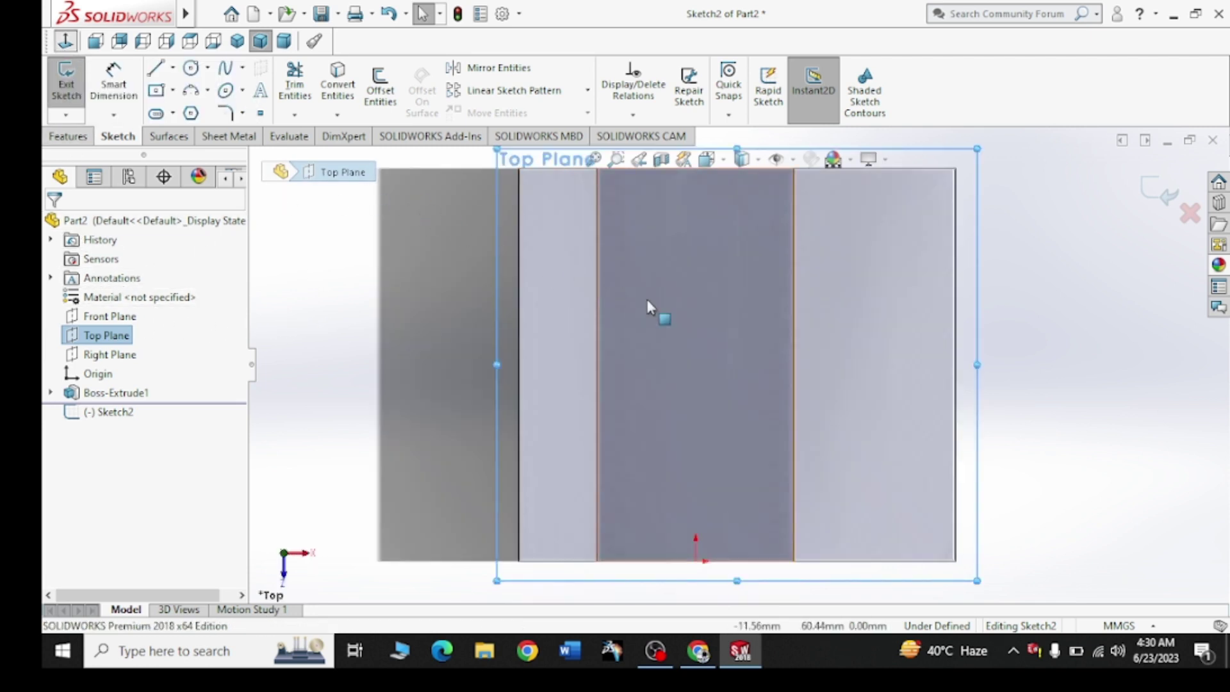
Step: Sketch a line about 15.3 mm long from the base's rear right corner along its right edge
scroll(651, 301, up, 2)
scroll(673, 300, down, 1)
middle_drag(801, 474, 795, 391)
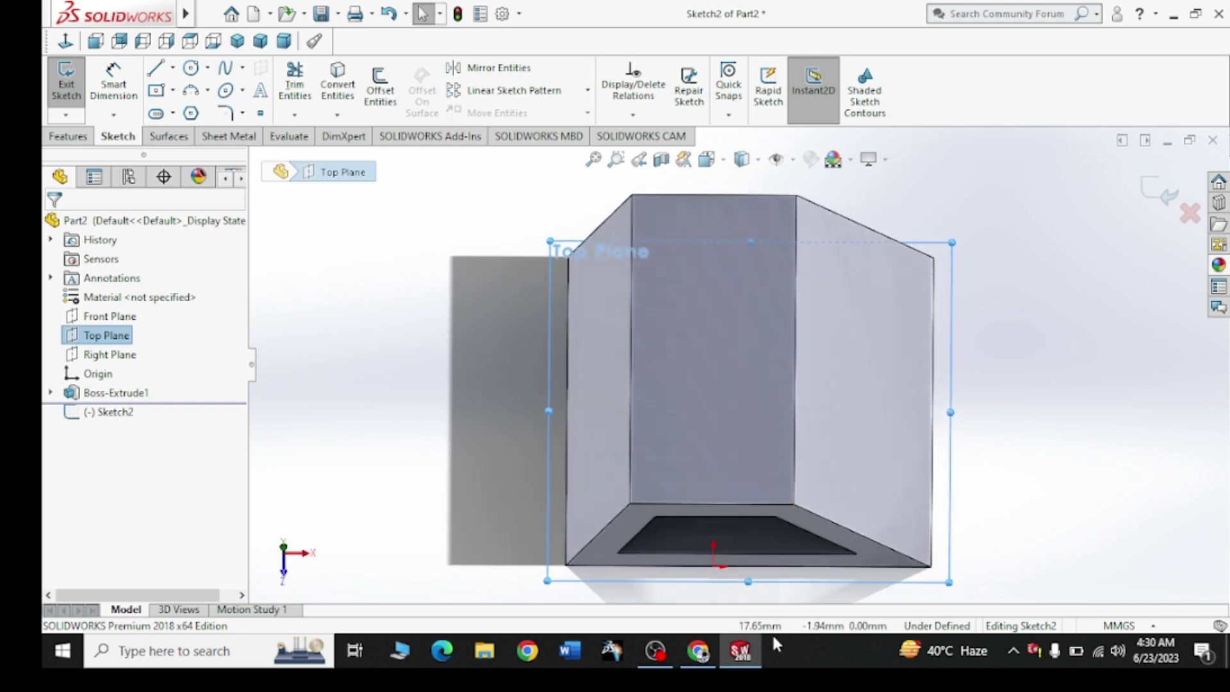
click(700, 650)
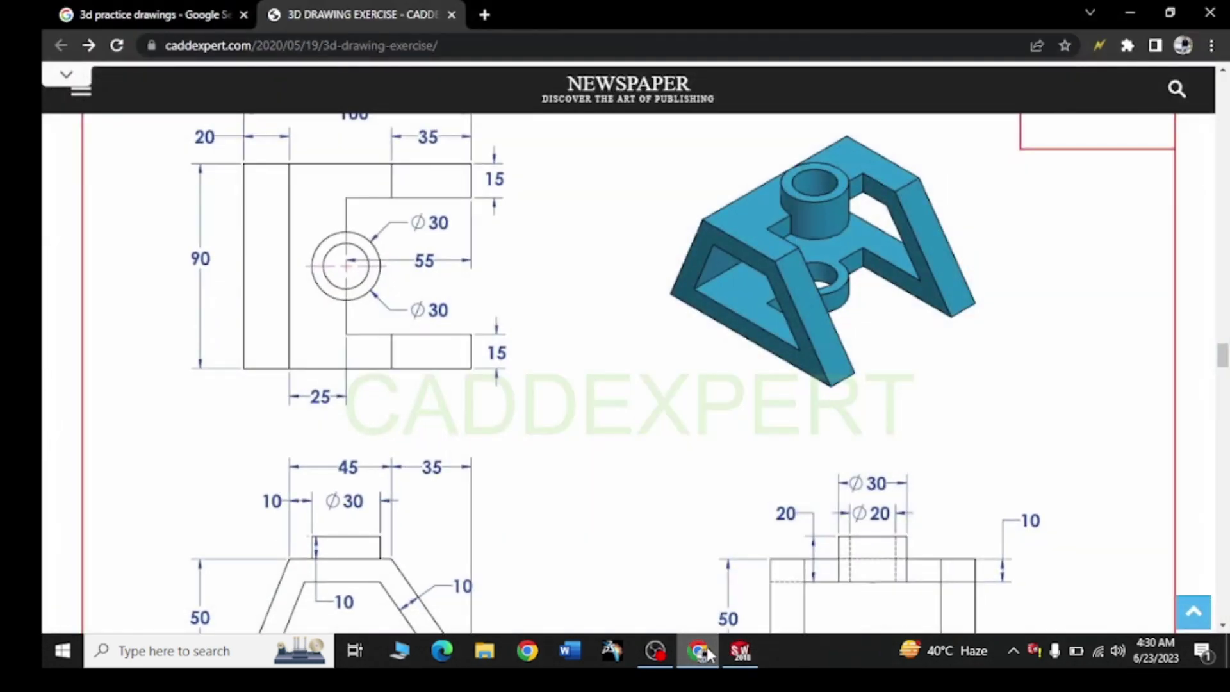
click(705, 650)
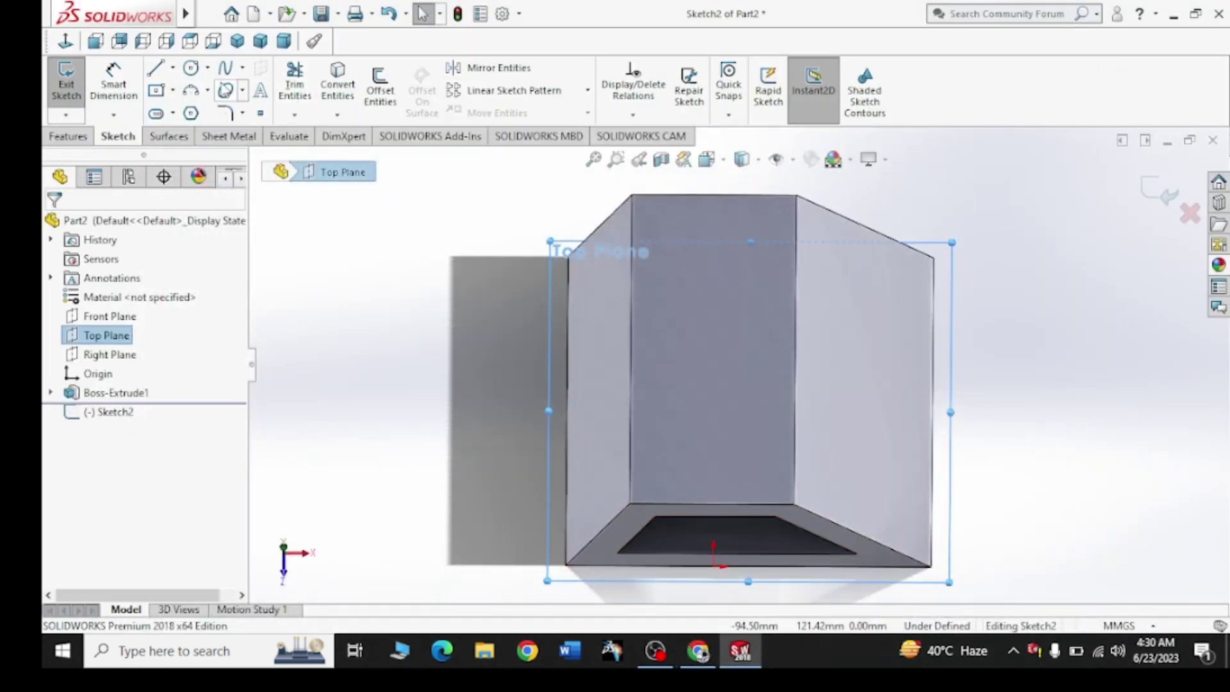
click(157, 69)
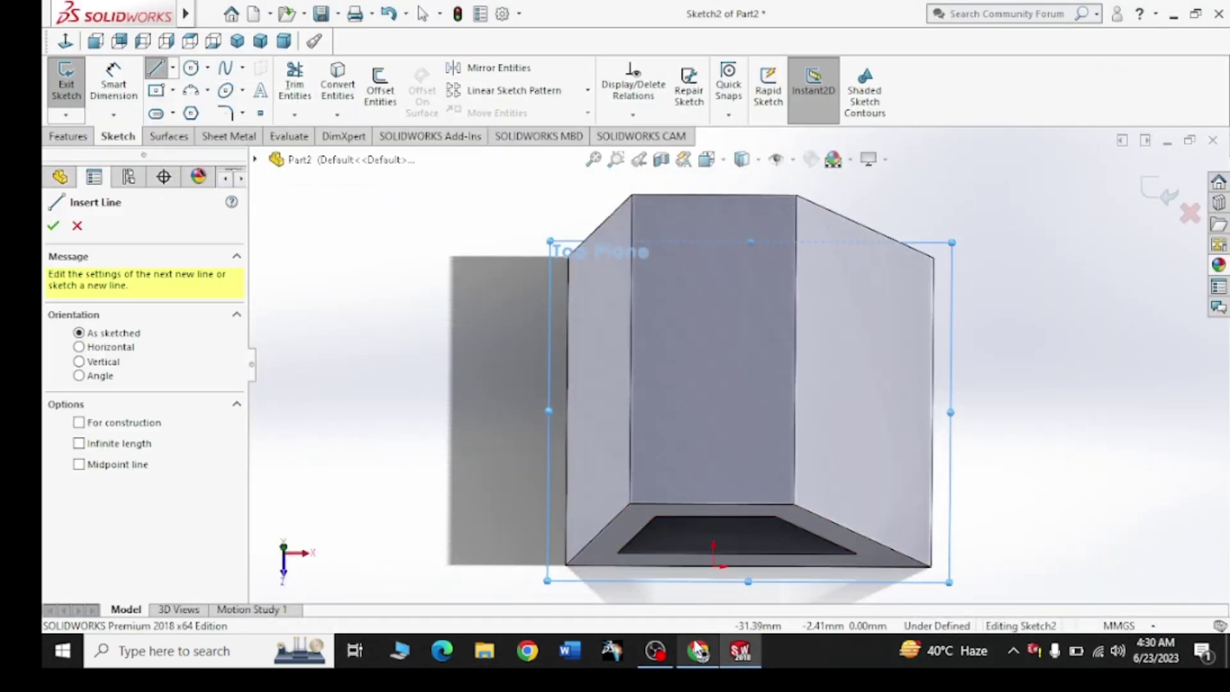
click(698, 649)
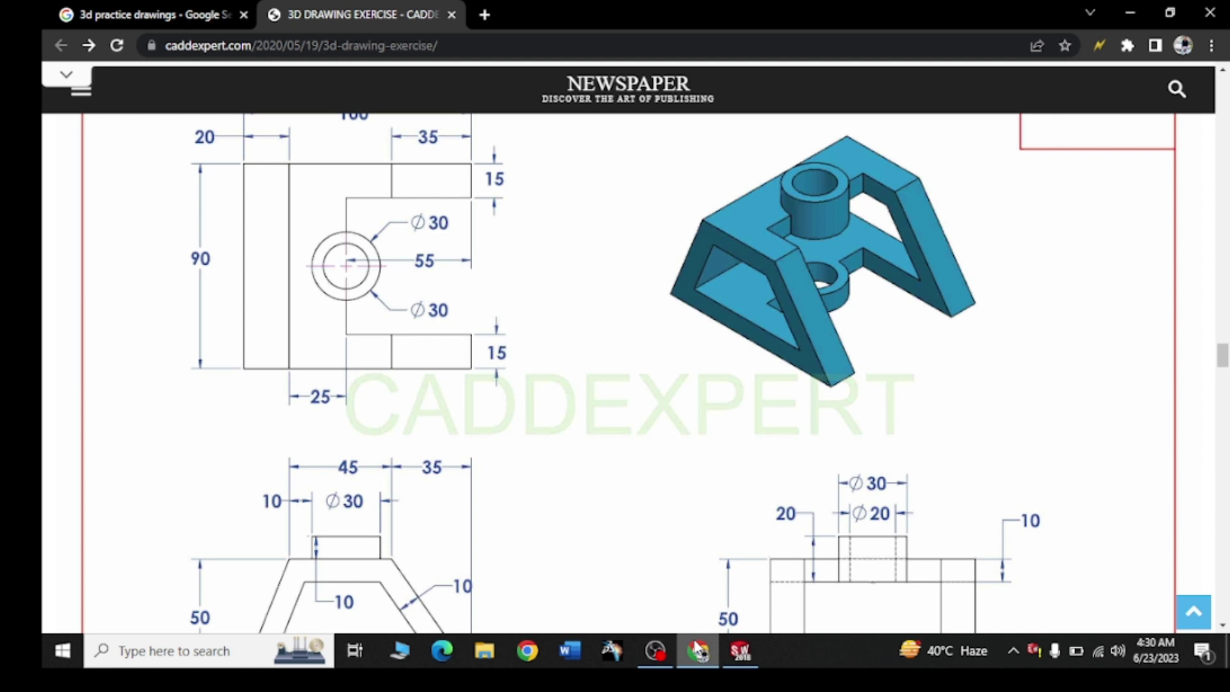
click(698, 651)
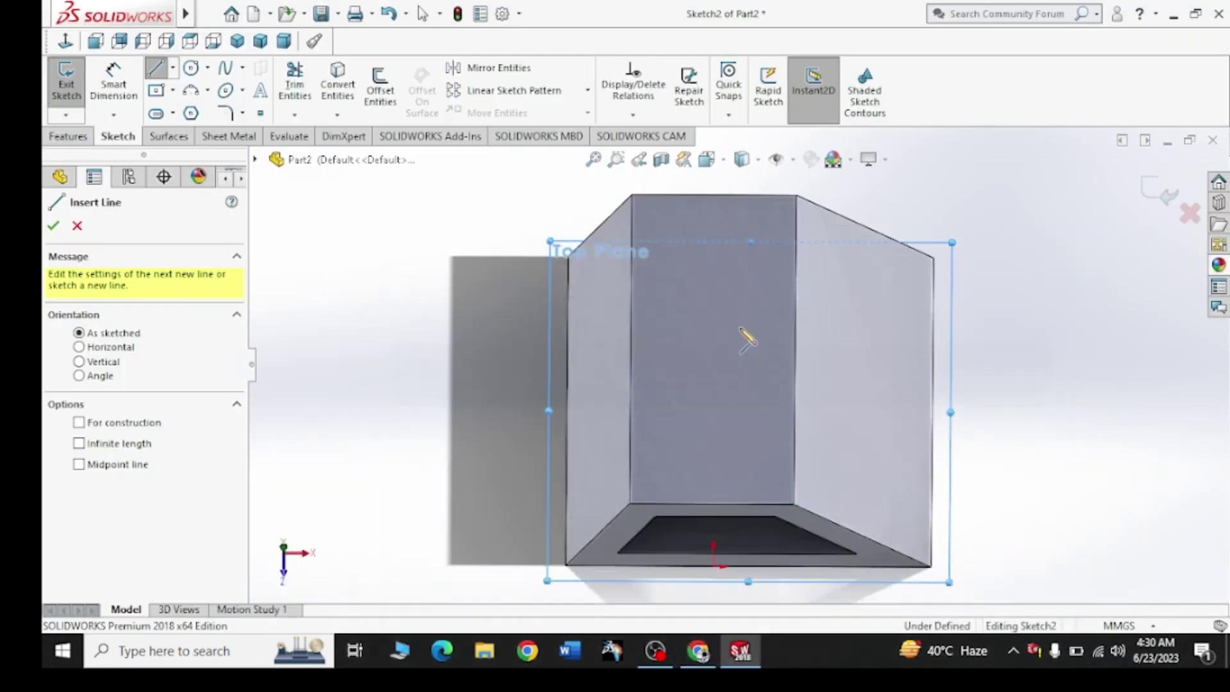
click(932, 259)
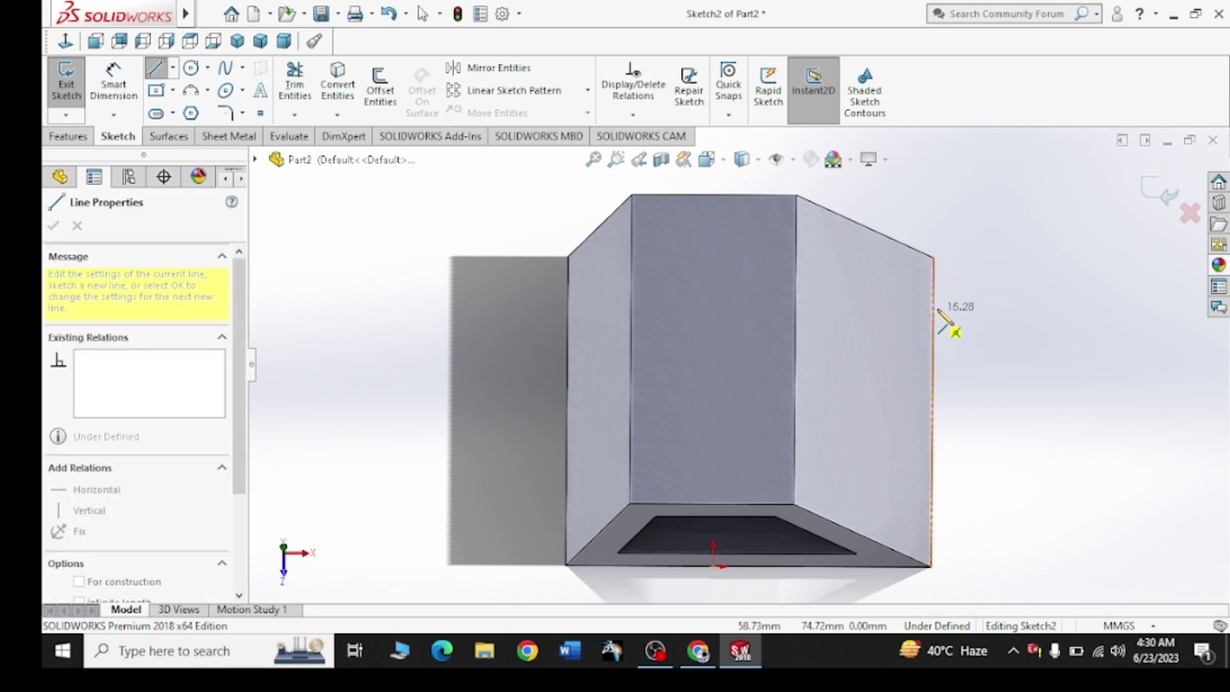
click(933, 310)
right_click(978, 269)
click(992, 282)
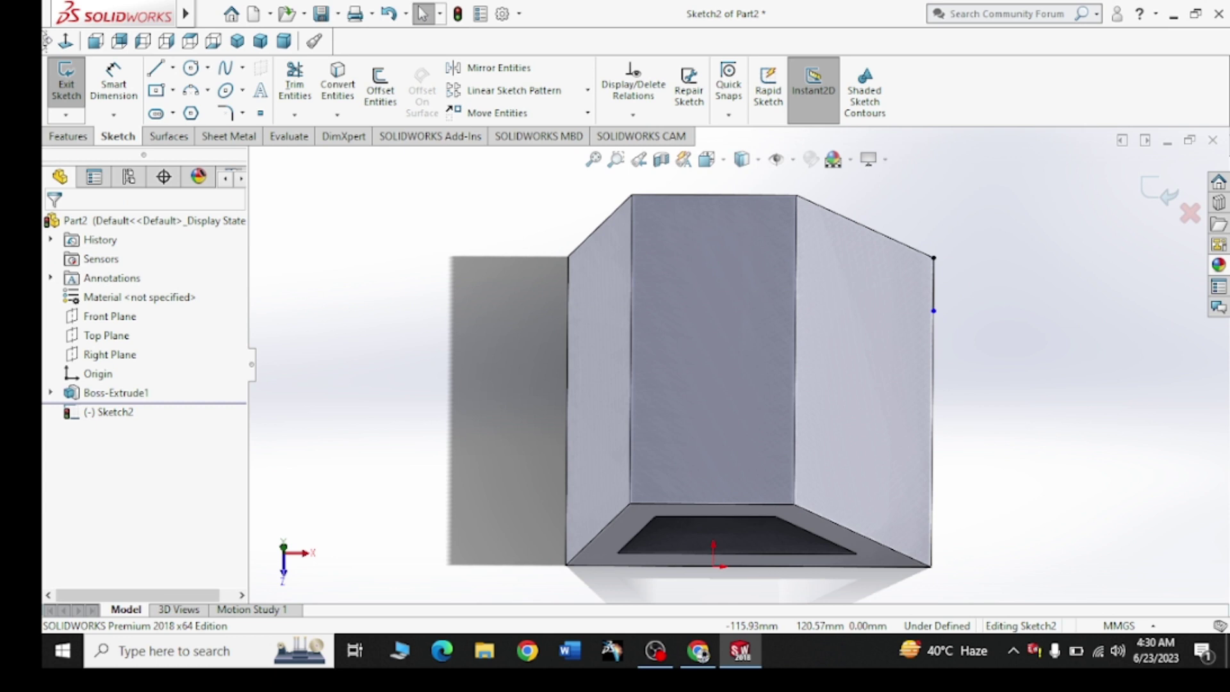
Step: Dimension the short line on the right edge at 15 mm
click(108, 82)
click(934, 292)
click(994, 304)
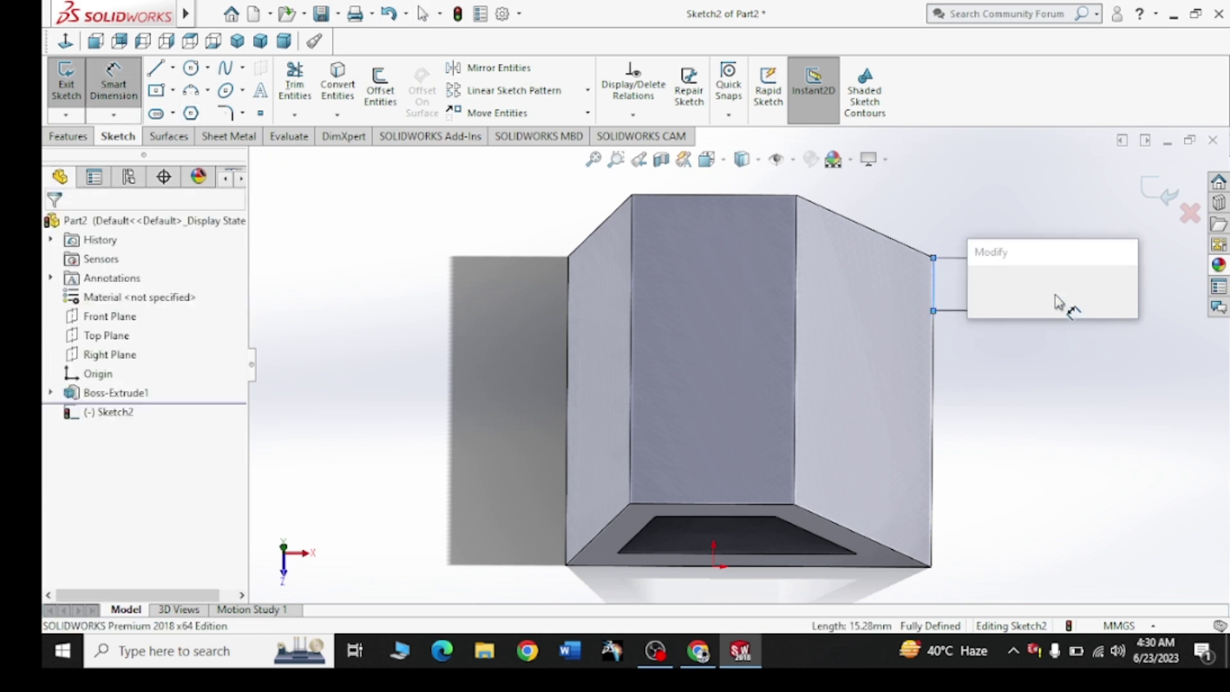
text(15)
key(Return)
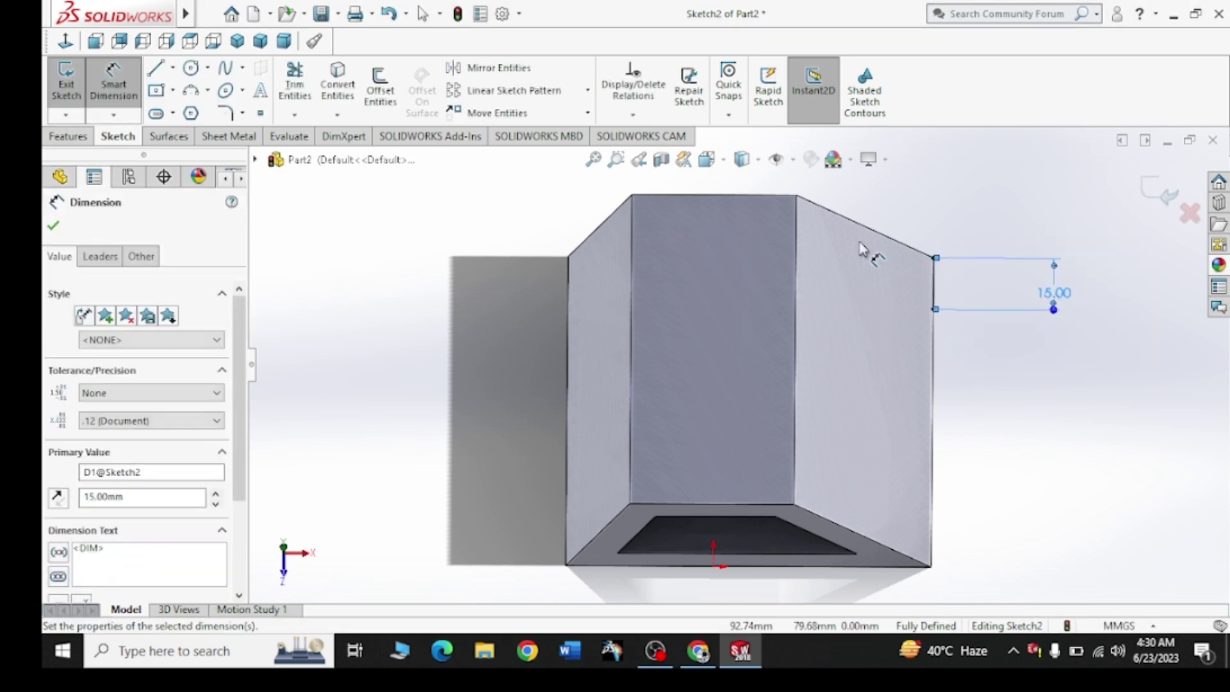
click(54, 228)
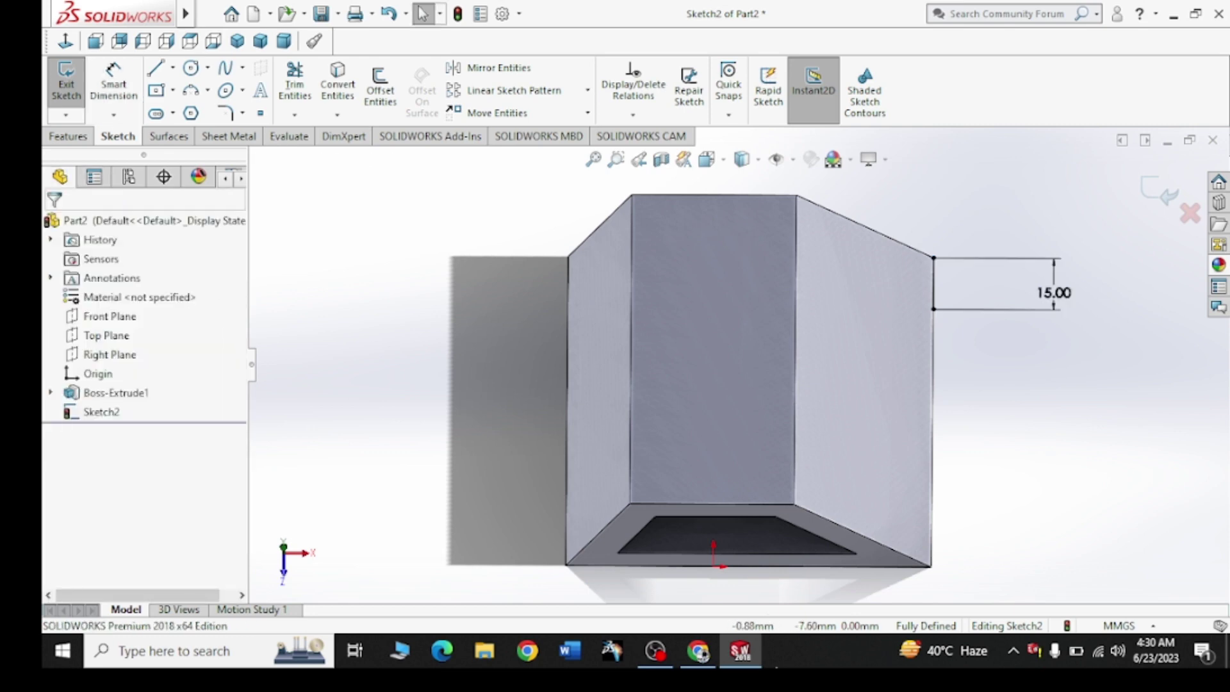
Step: Sketch a horizontal line about 49.4 mm long from the front end of the 15 mm line leftward into the body
click(698, 650)
scroll(446, 186, up, 1)
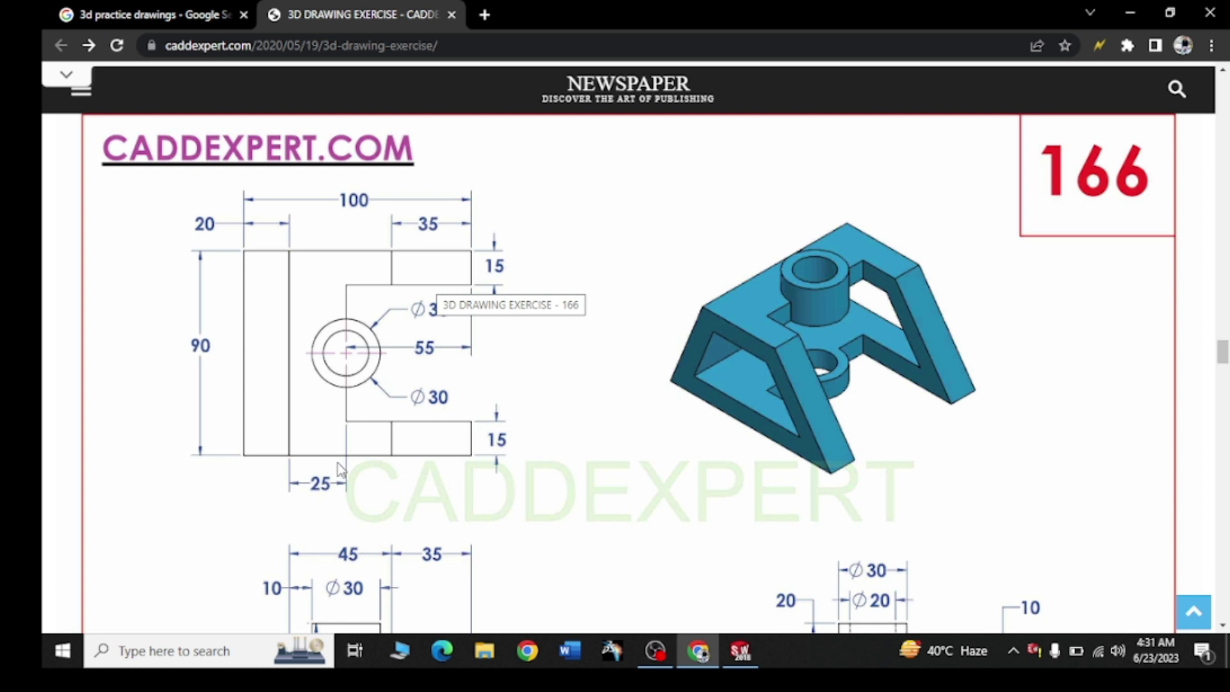
click(1128, 12)
click(165, 72)
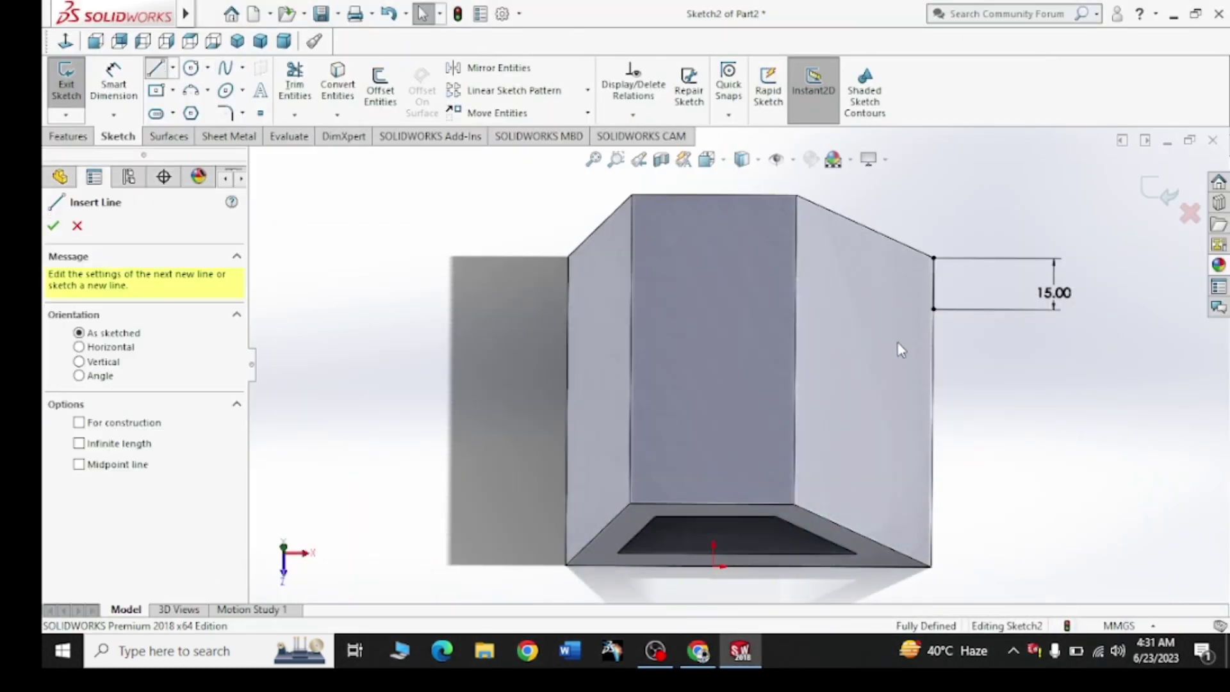
click(933, 309)
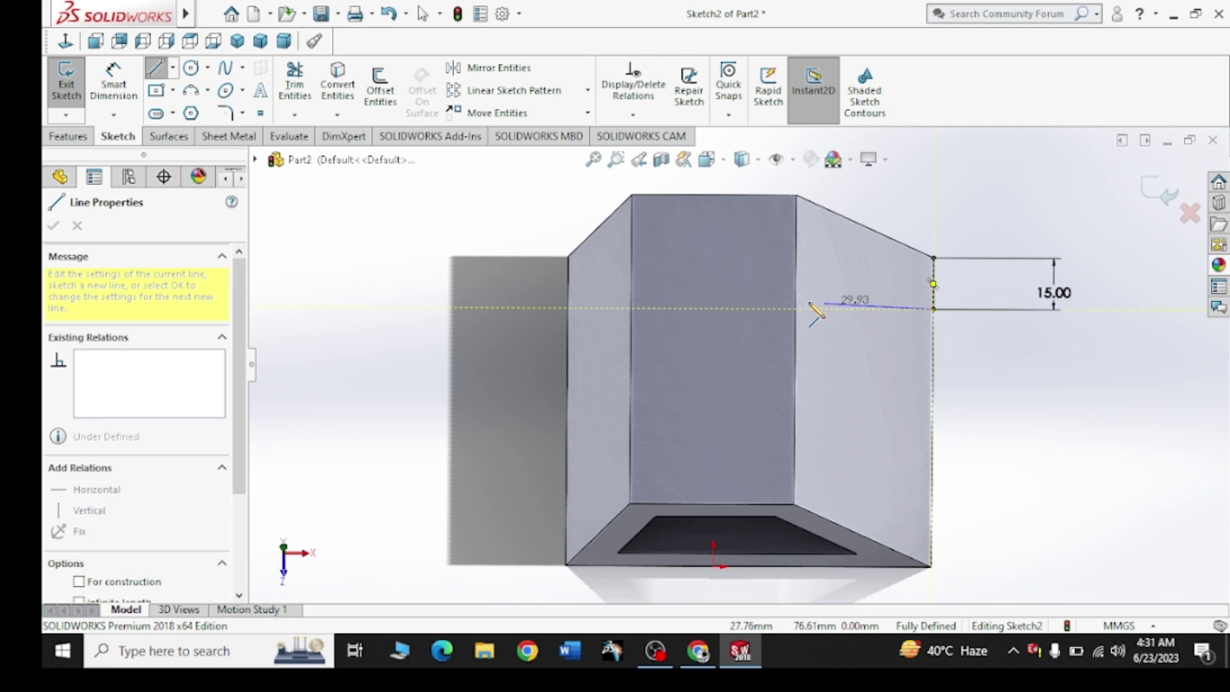
click(754, 310)
right_click(521, 276)
click(524, 283)
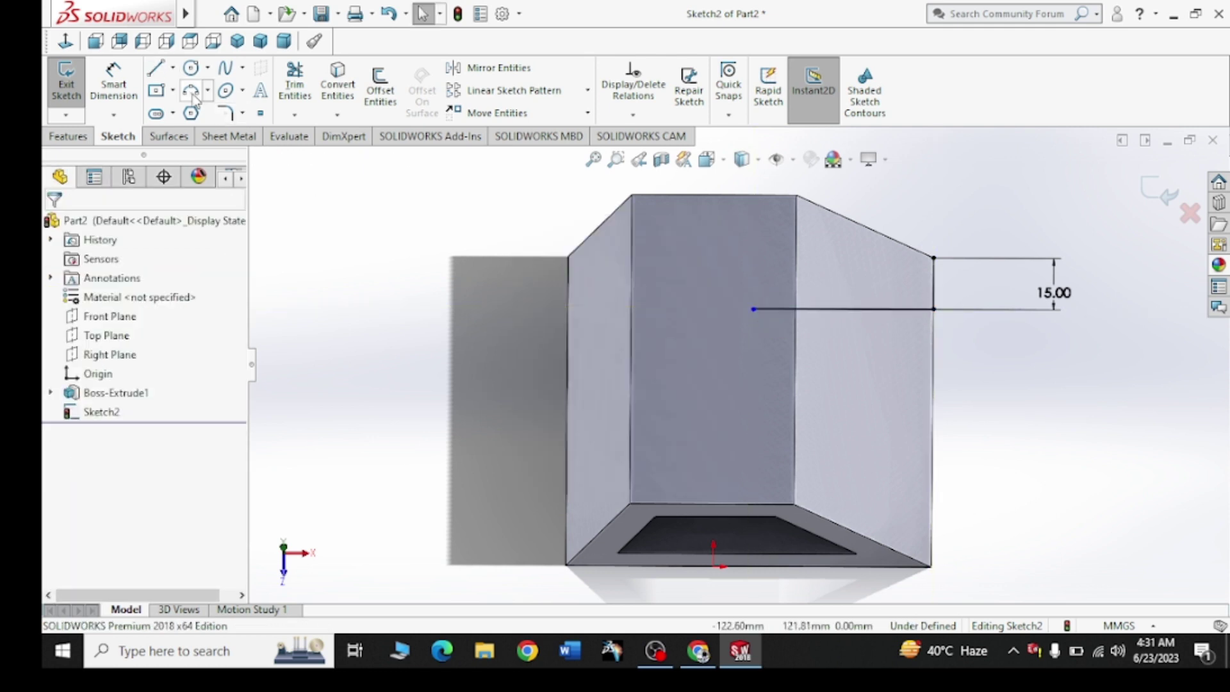
Step: Dimension the horizontal line at 55 mm and compare the sketch with the reference drawing's top view
click(114, 80)
click(808, 314)
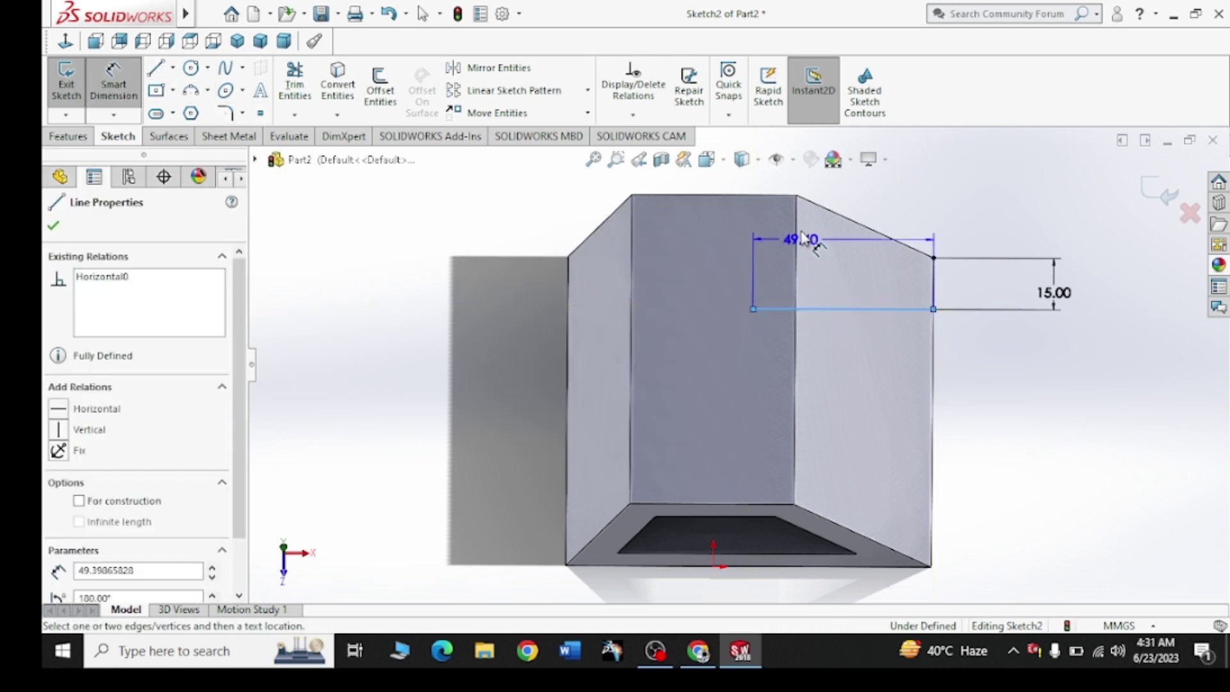
click(855, 200)
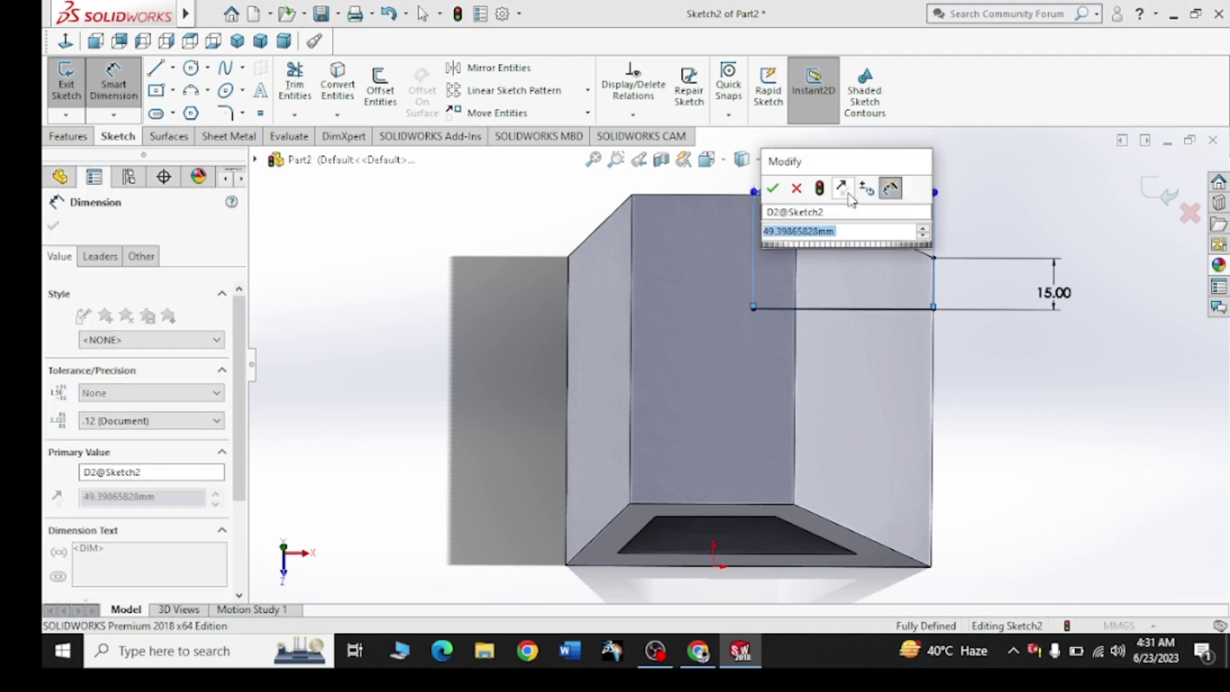
text(55)
key(Return)
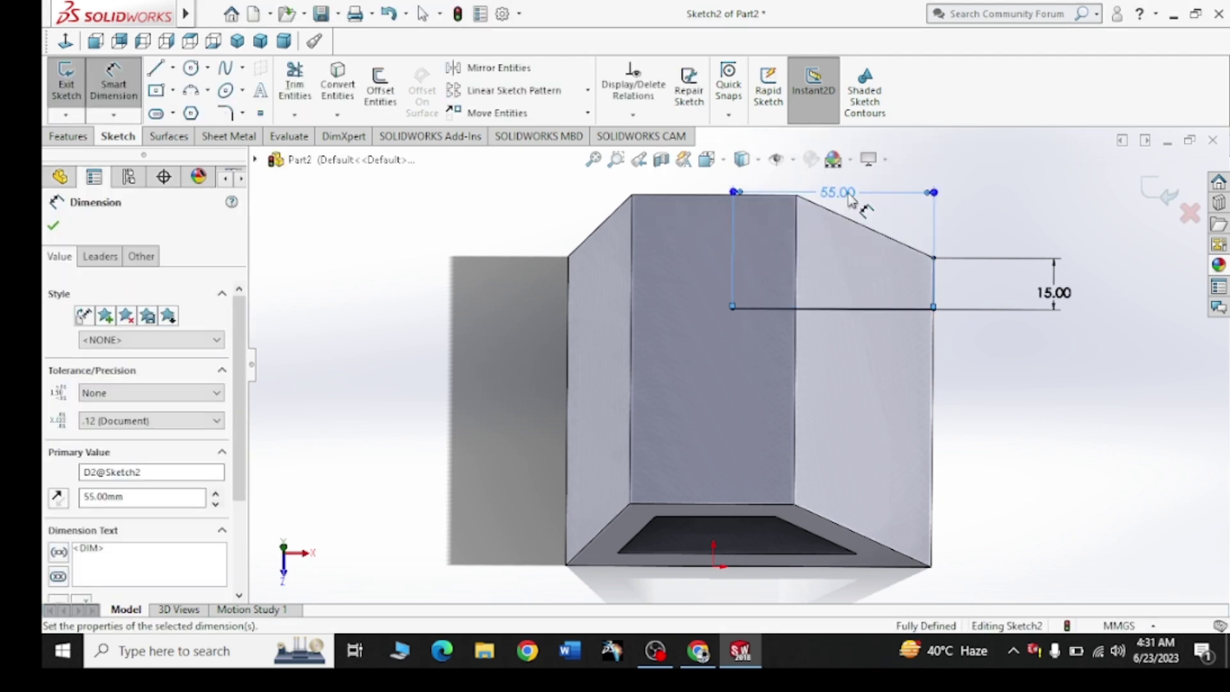
click(700, 650)
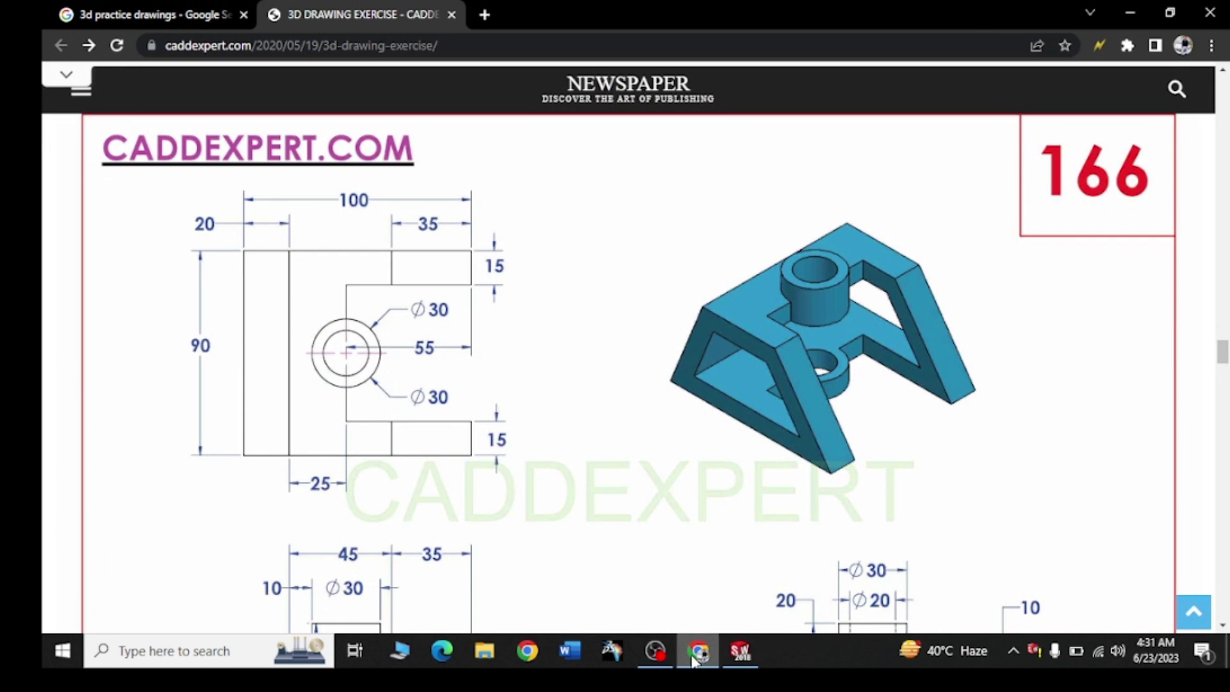
click(694, 660)
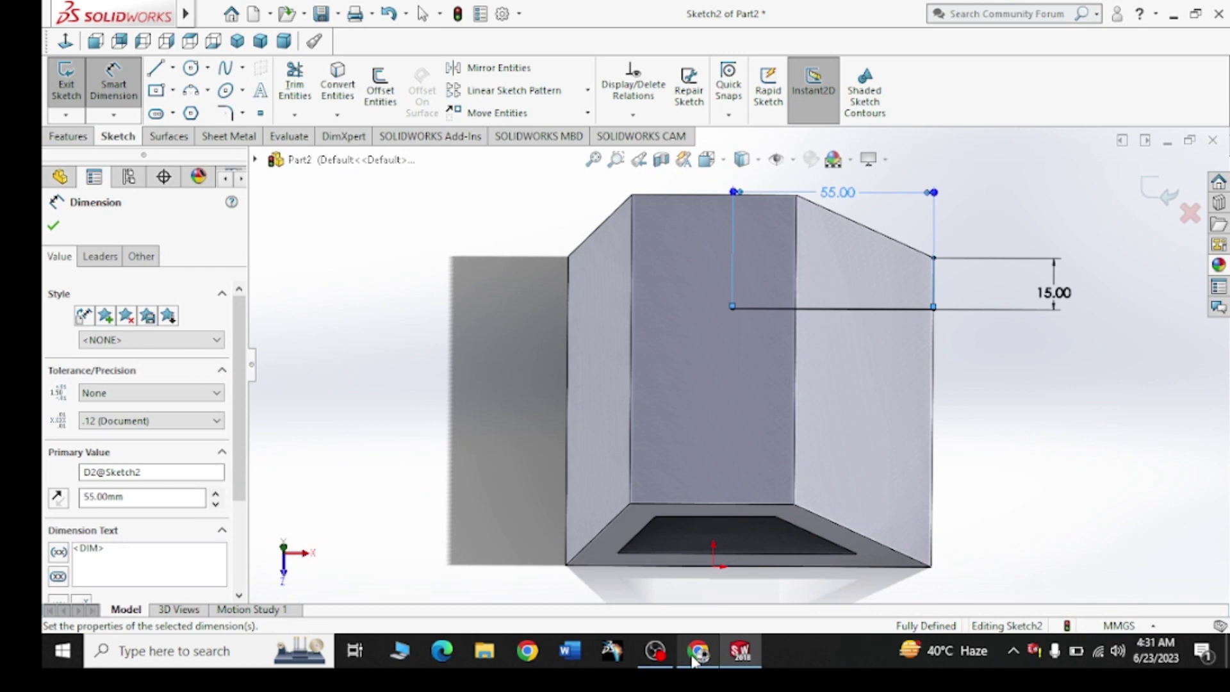
Step: Check the reference drawing and sketch a vertical line about 38 mm long forward from the inner end of the 55 mm line
click(693, 660)
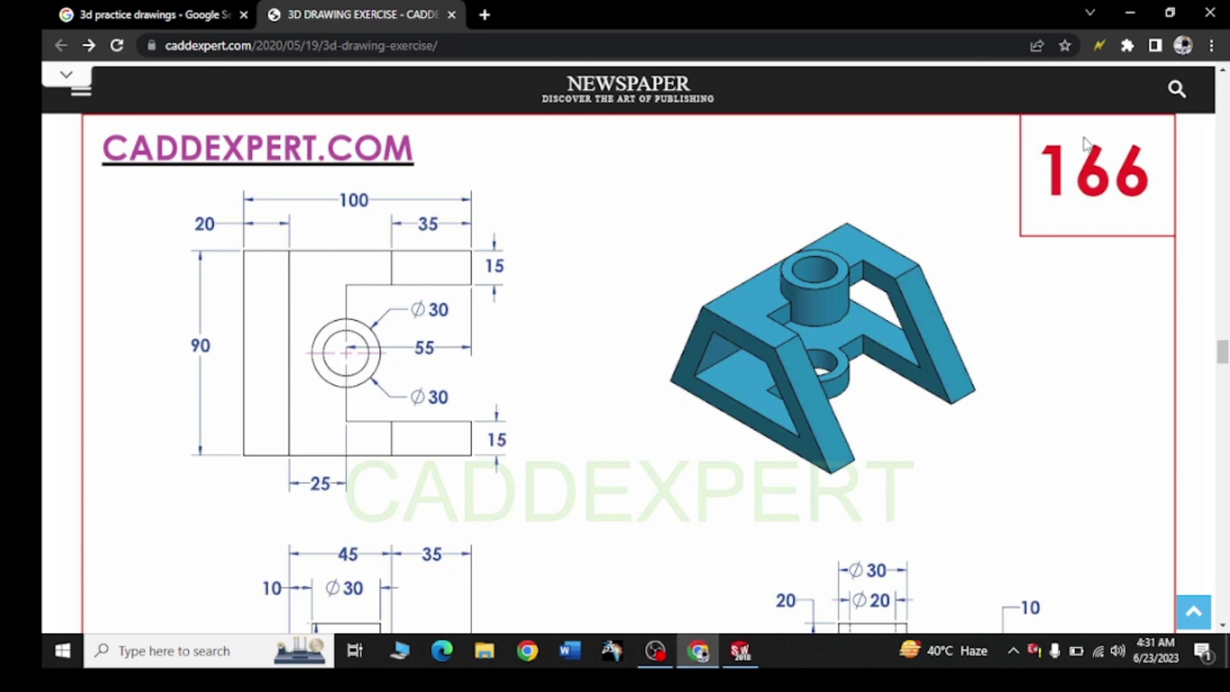
click(1117, 17)
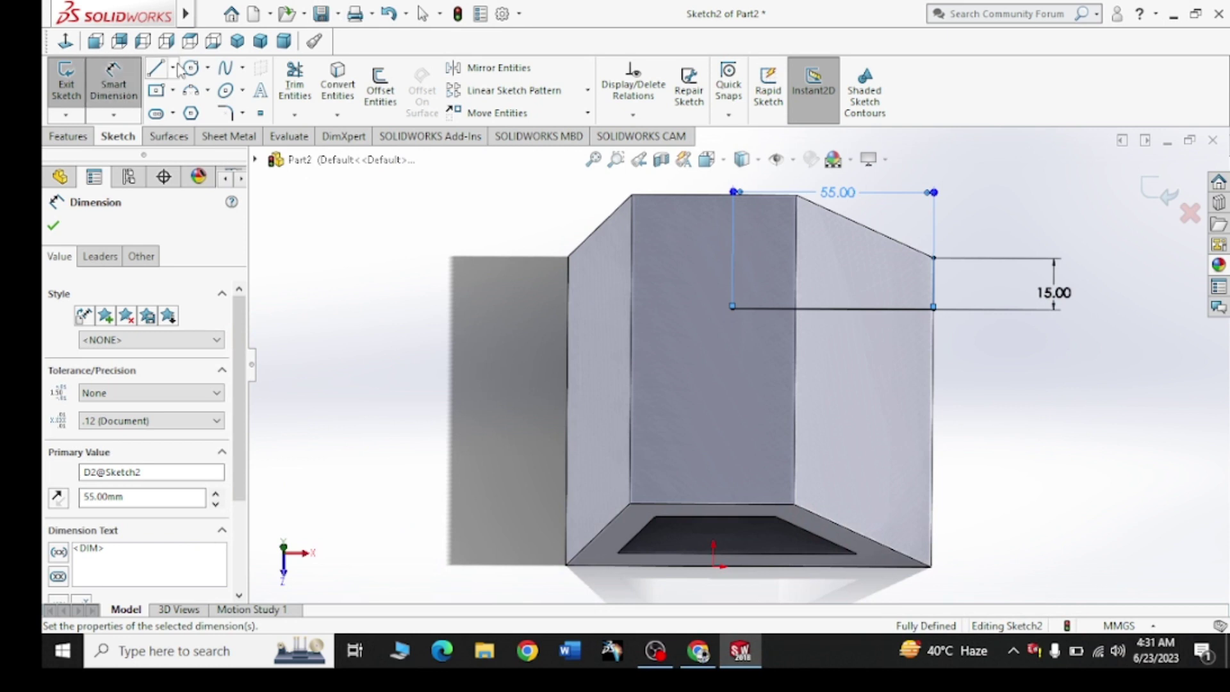
click(157, 68)
click(732, 309)
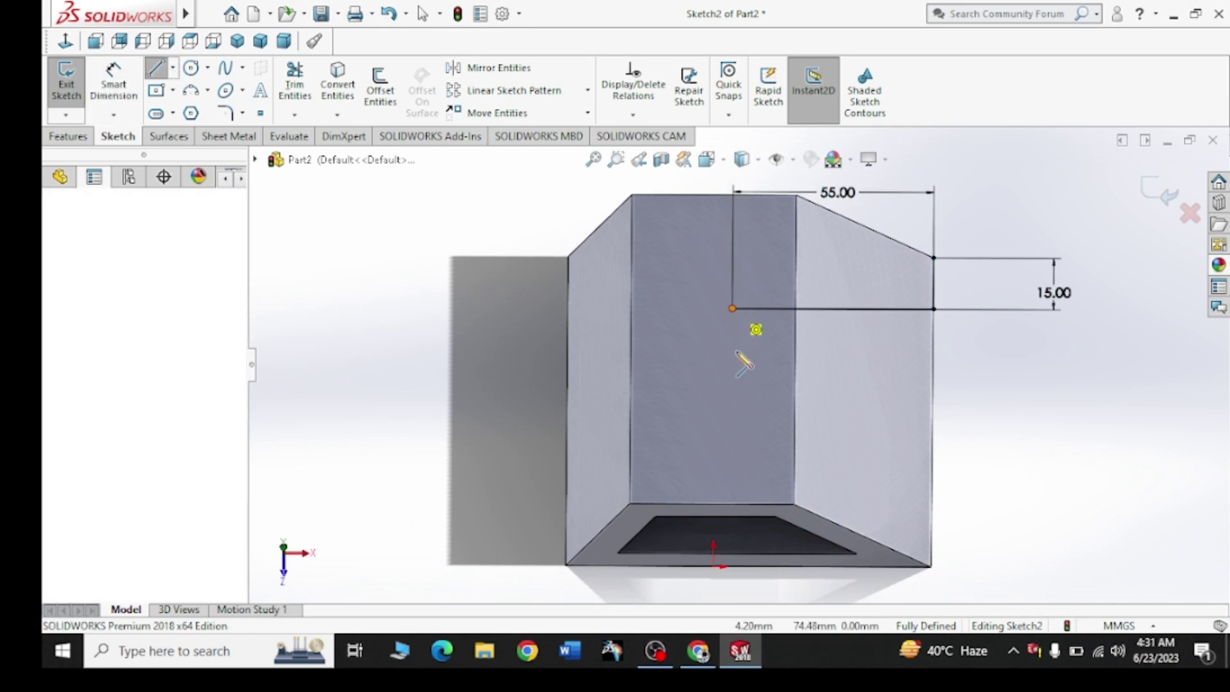
click(732, 439)
right_click(706, 417)
click(679, 401)
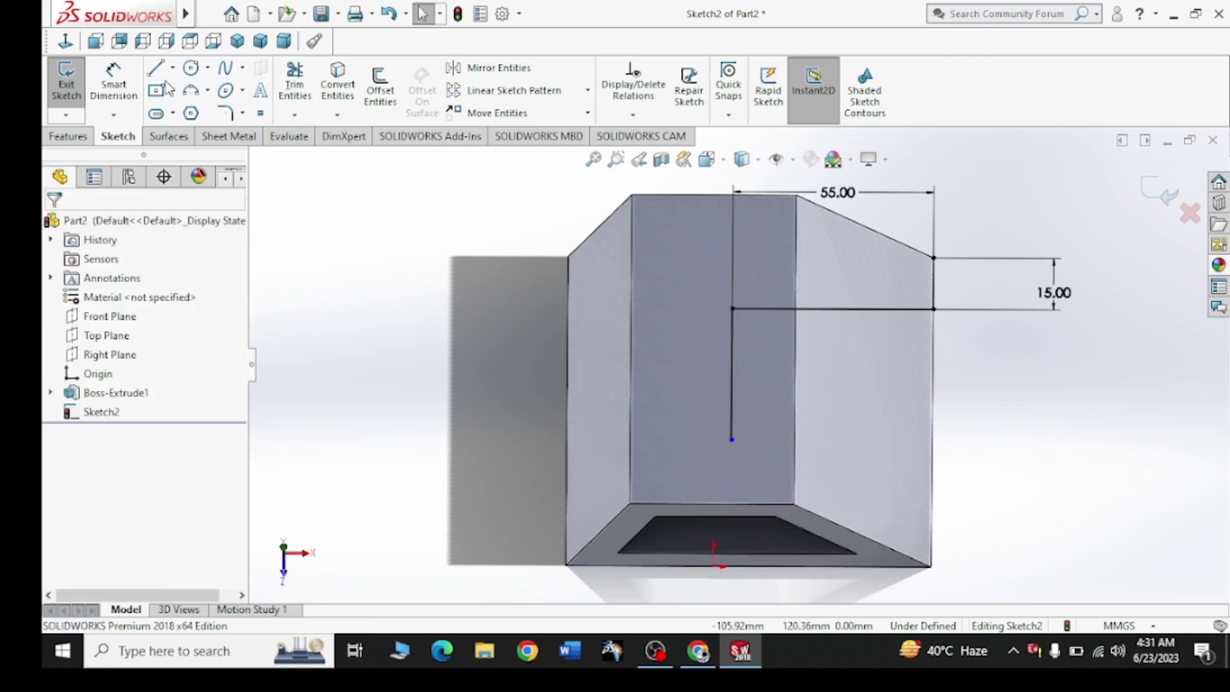
Step: Dimension the vertical line at 60 mm
click(134, 90)
click(732, 386)
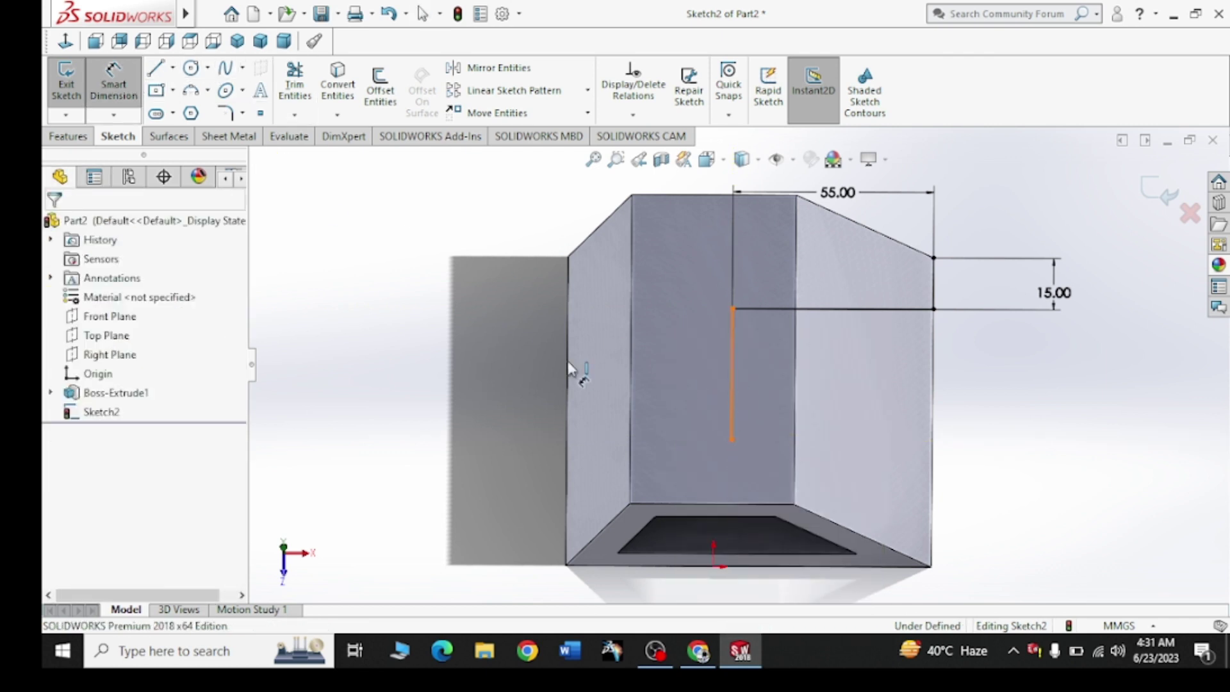
click(502, 365)
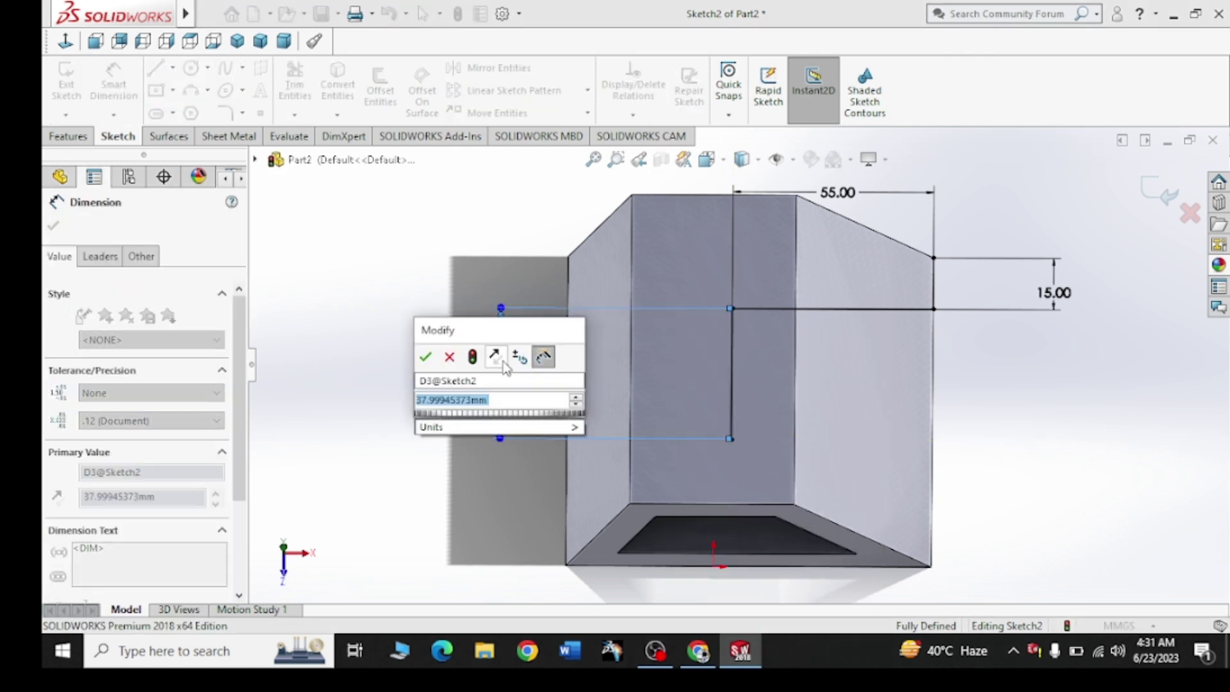
text(60)
key(Return)
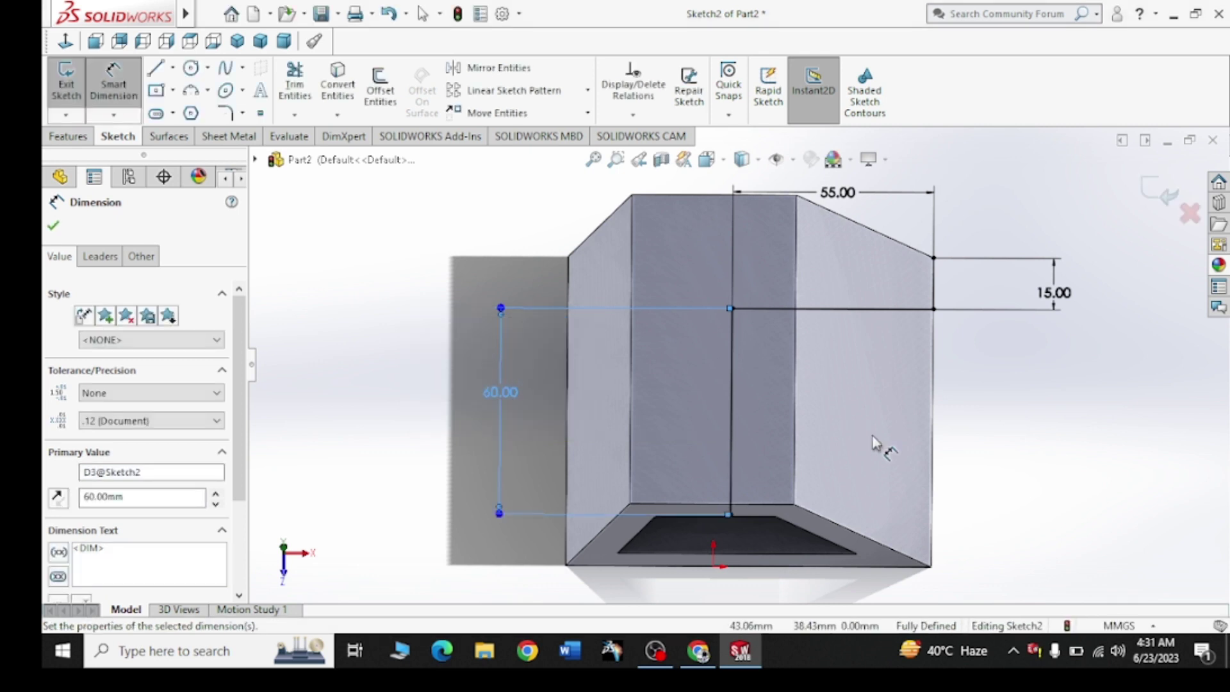
Step: Close the cutout rectangle with a 55 mm horizontal line to the body's right edge and a vertical line back along that edge
middle_drag(878, 445, 876, 498)
key(l)
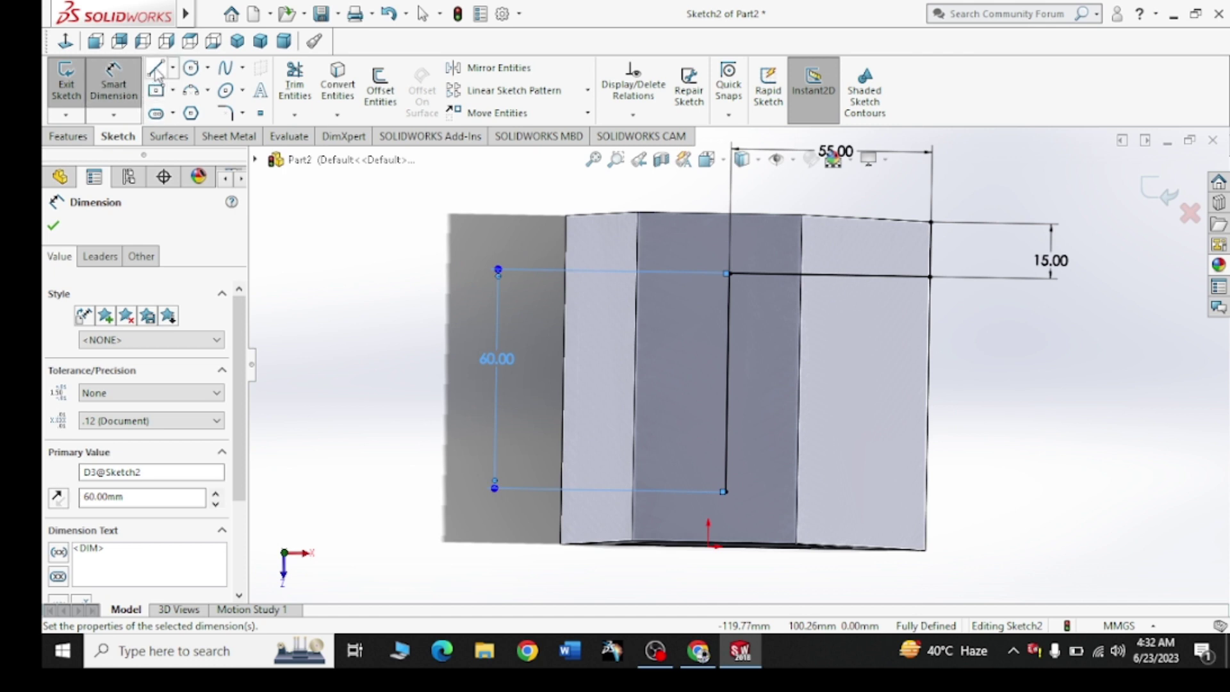
click(724, 491)
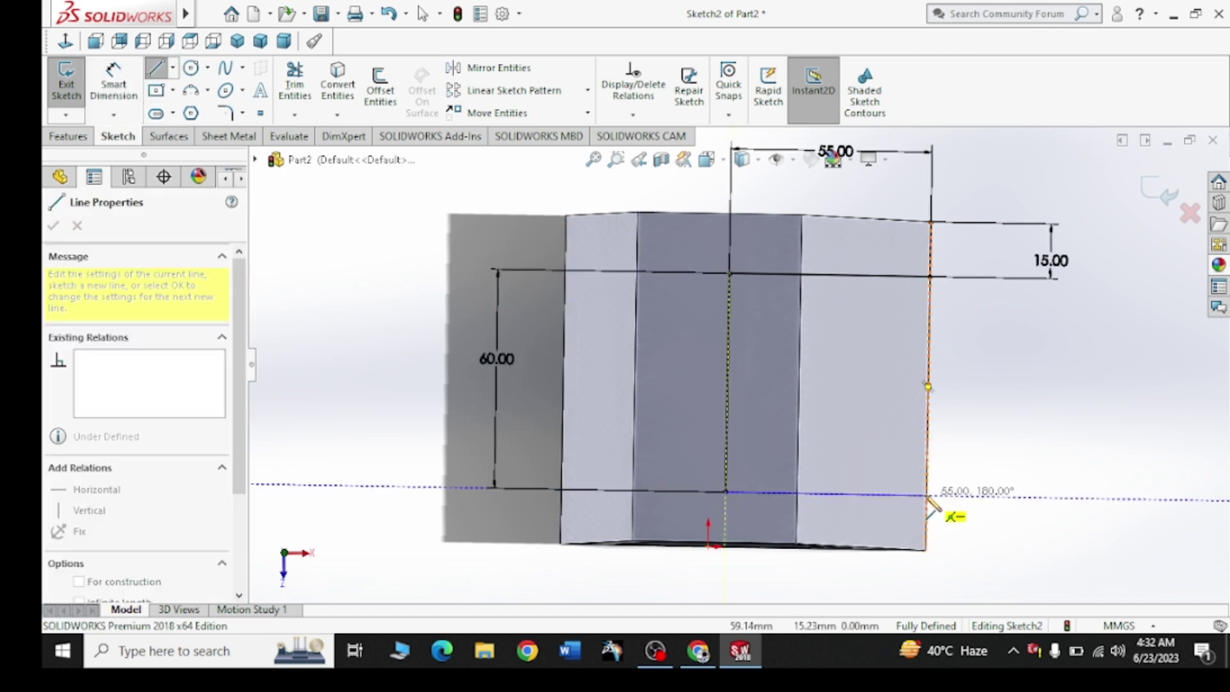
double_click(927, 494)
click(927, 495)
click(930, 276)
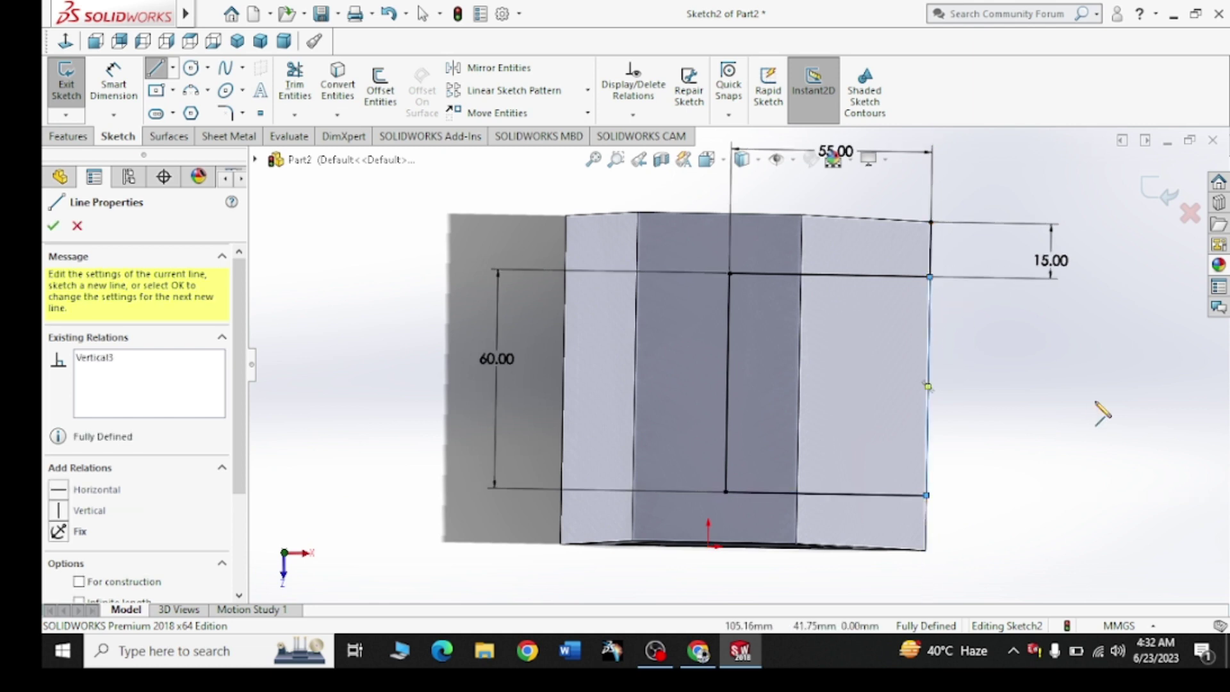
right_click(990, 403)
click(1119, 415)
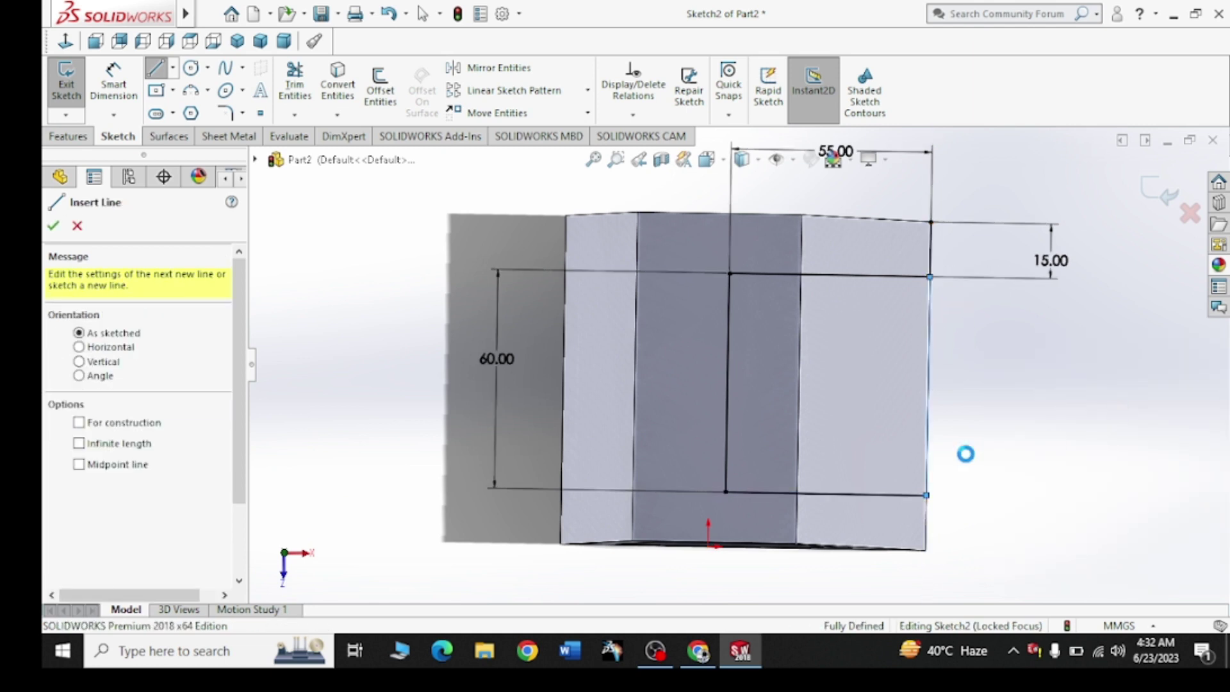
Step: Cut-extrude the rectangular contour 90 mm blind upward through the frame, reversing the default direction
click(72, 134)
click(301, 89)
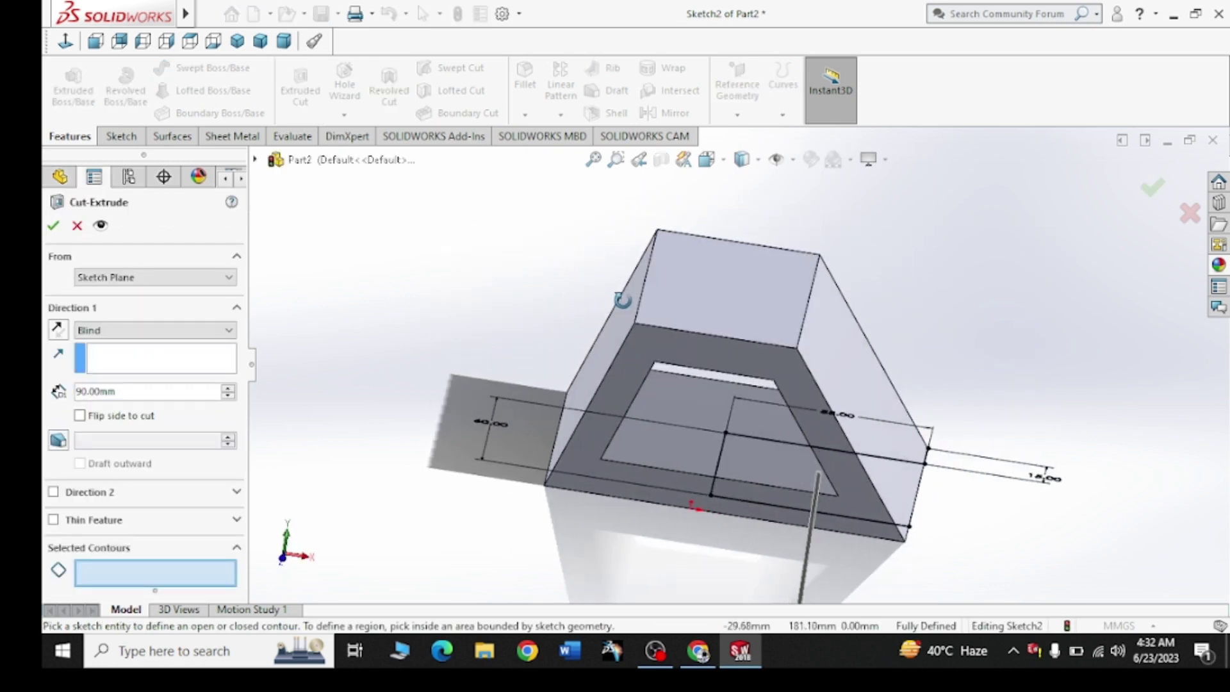
click(57, 330)
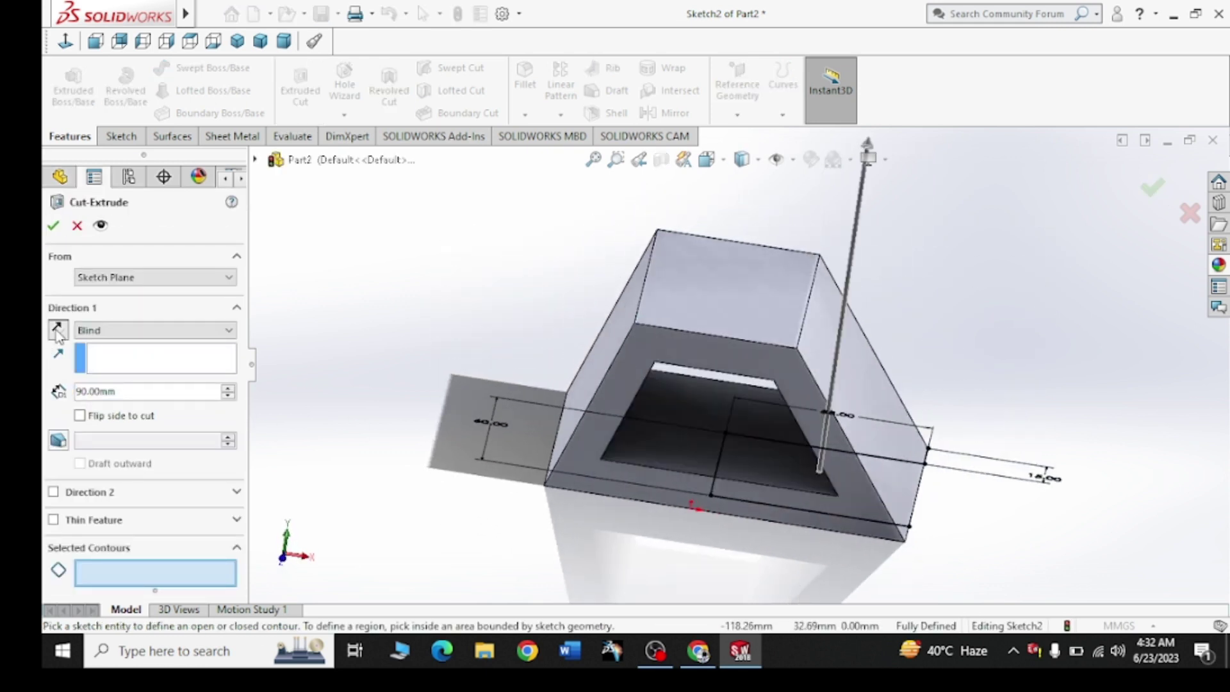
click(725, 497)
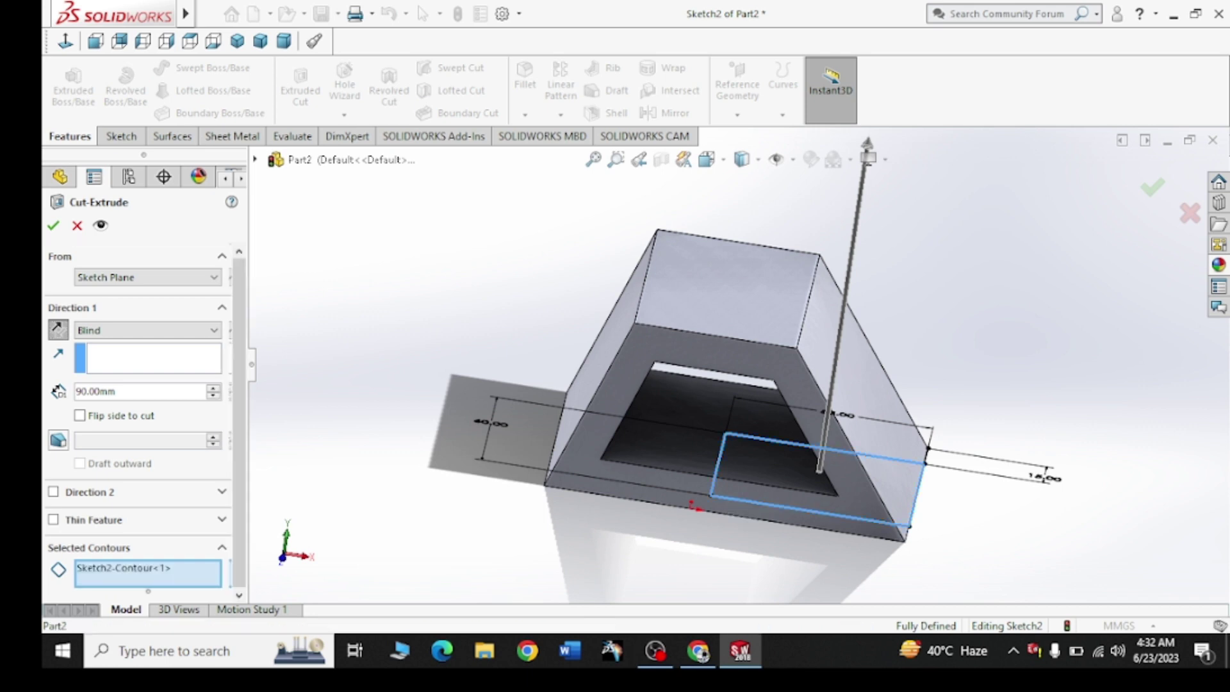
click(54, 227)
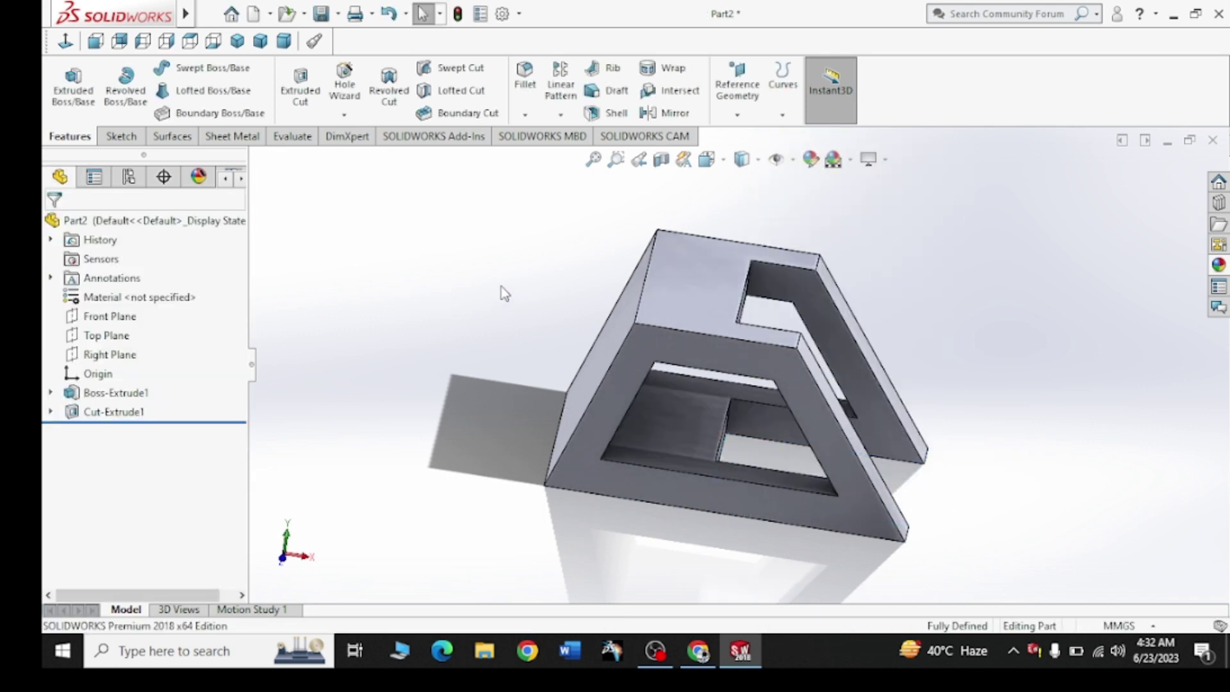
Step: Review the boss dimensions in the reference drawing and start a sketch on the frame's top face
middle_drag(502, 288, 490, 388)
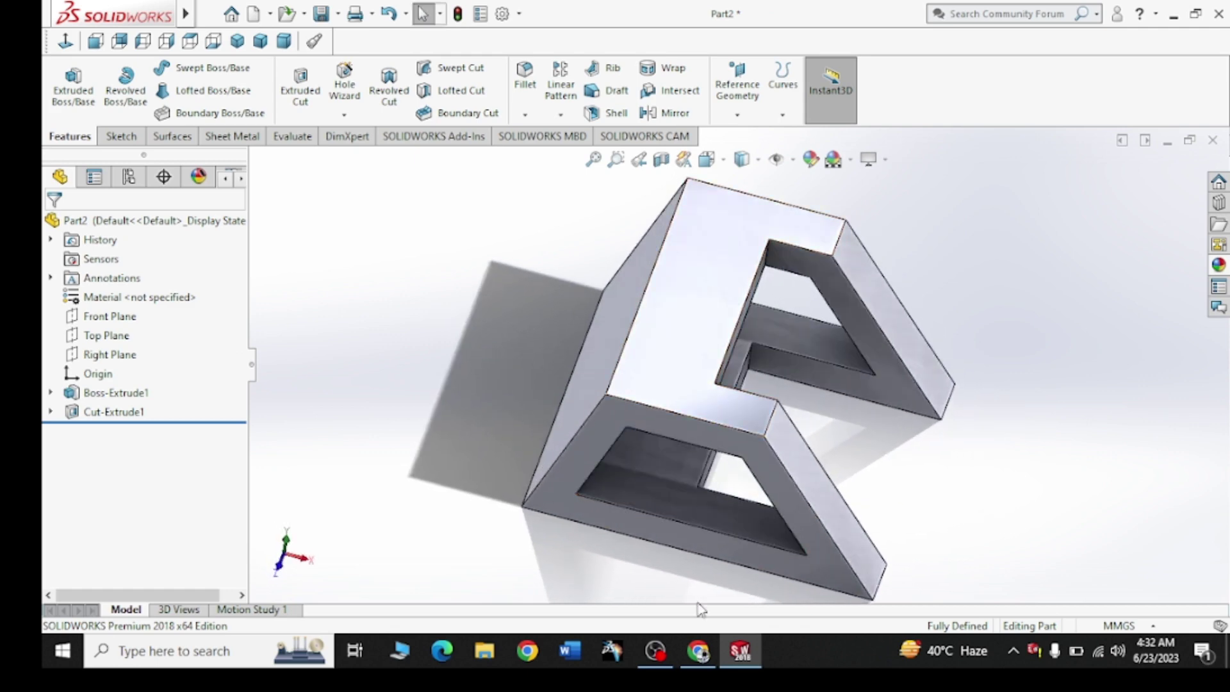
click(698, 651)
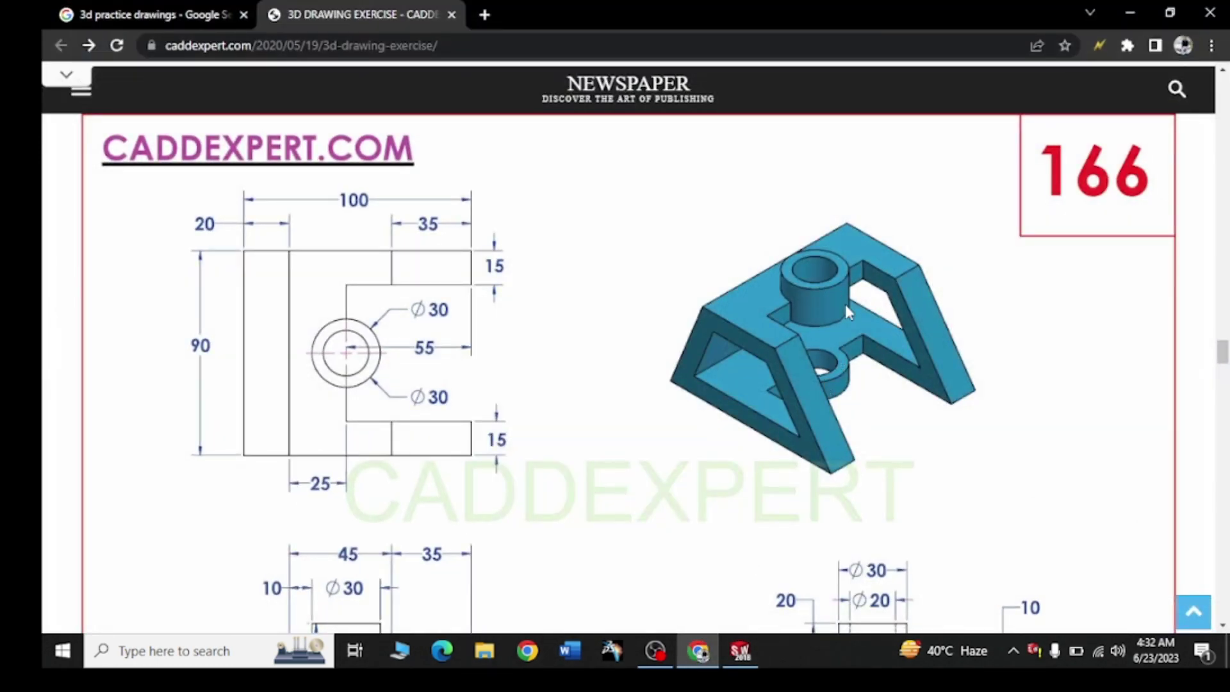
scroll(848, 307, down, 3)
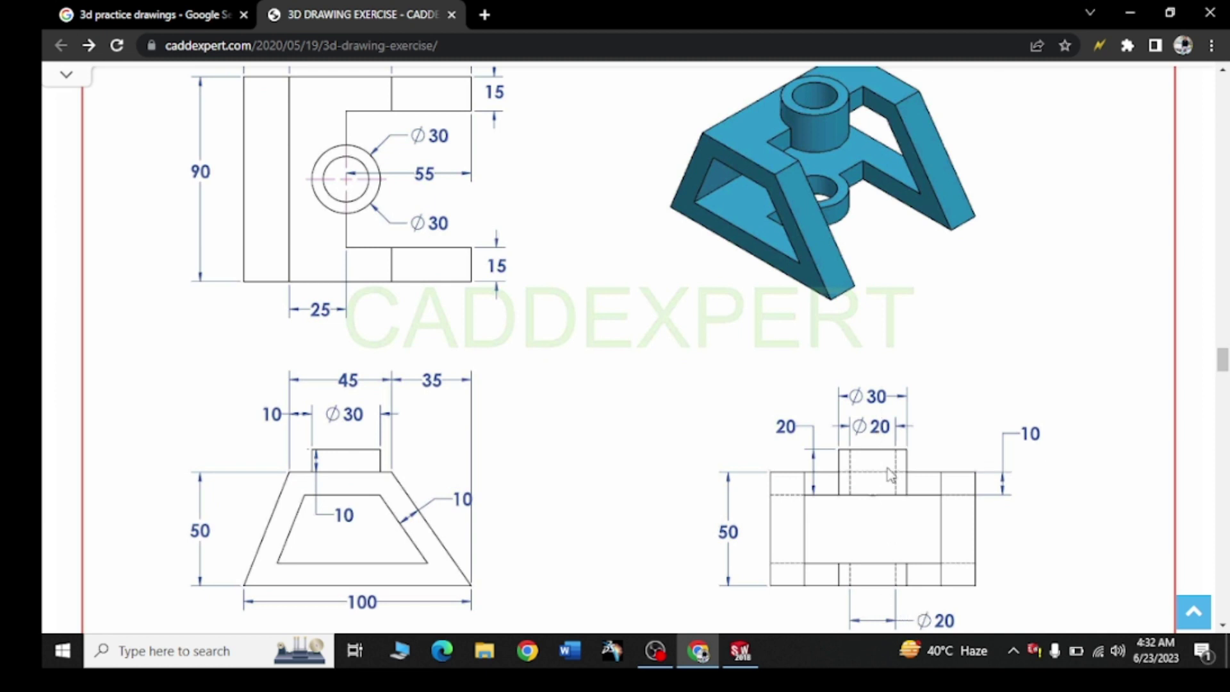
click(1128, 14)
click(740, 311)
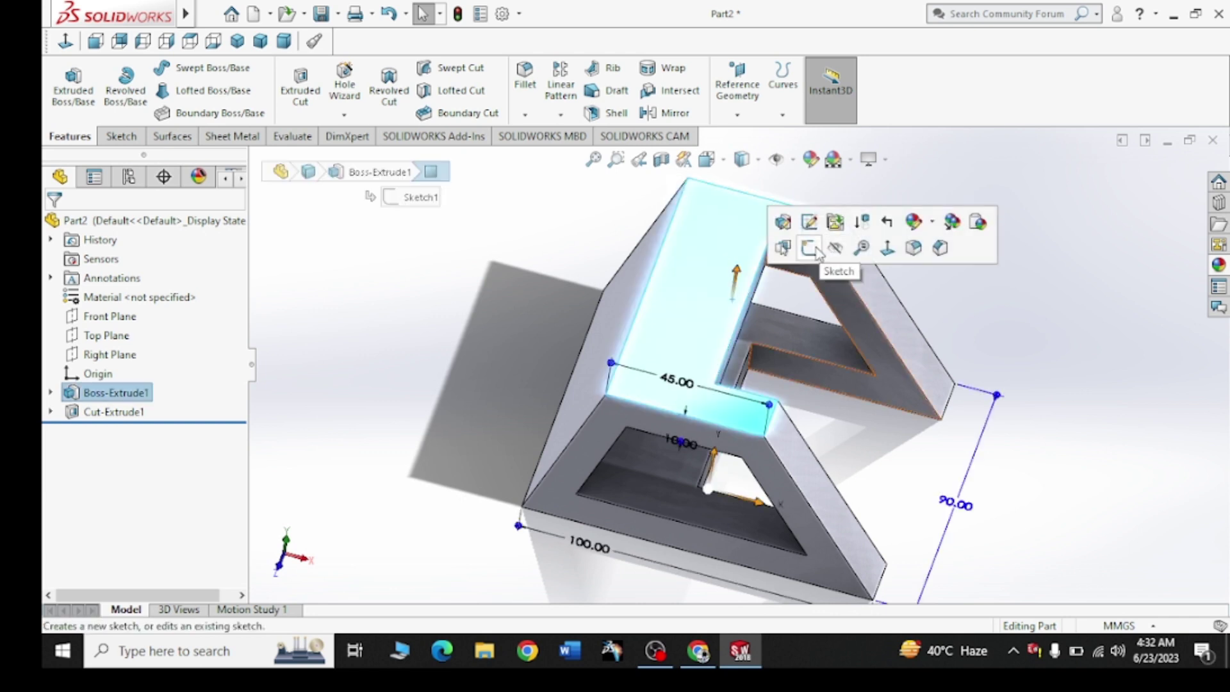
click(809, 248)
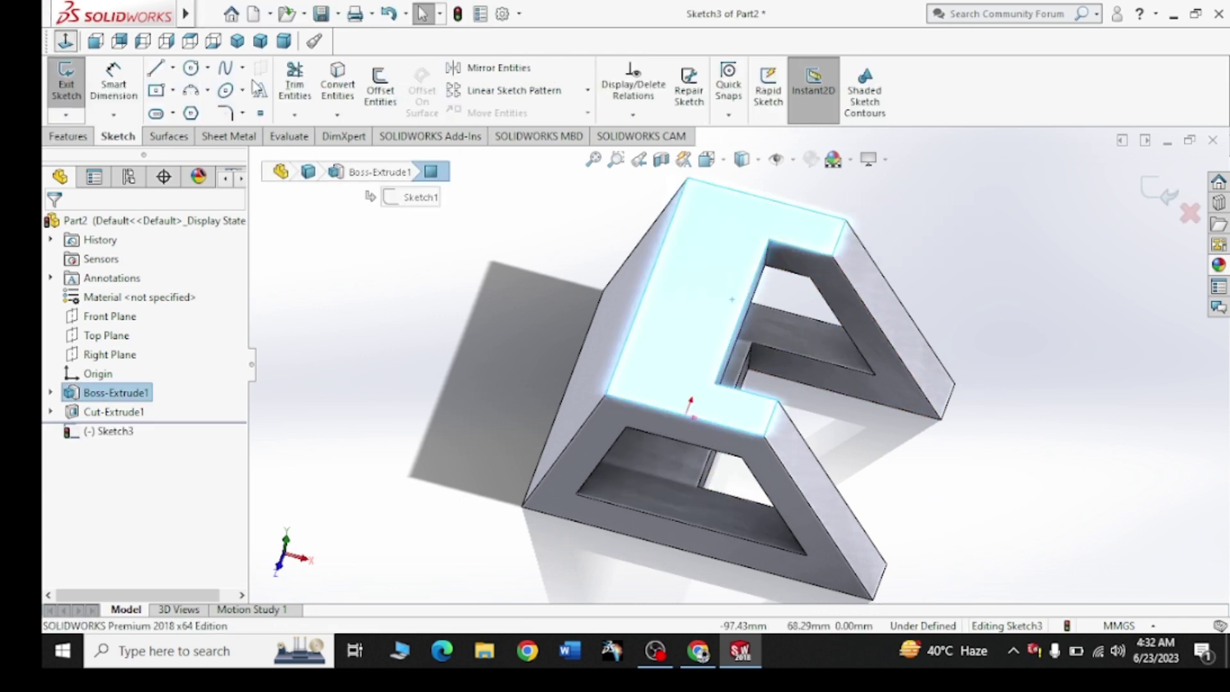
Step: Sketch a circle about 25.8 mm in diameter centred on the midpoint of the cutout's inner edge
click(191, 68)
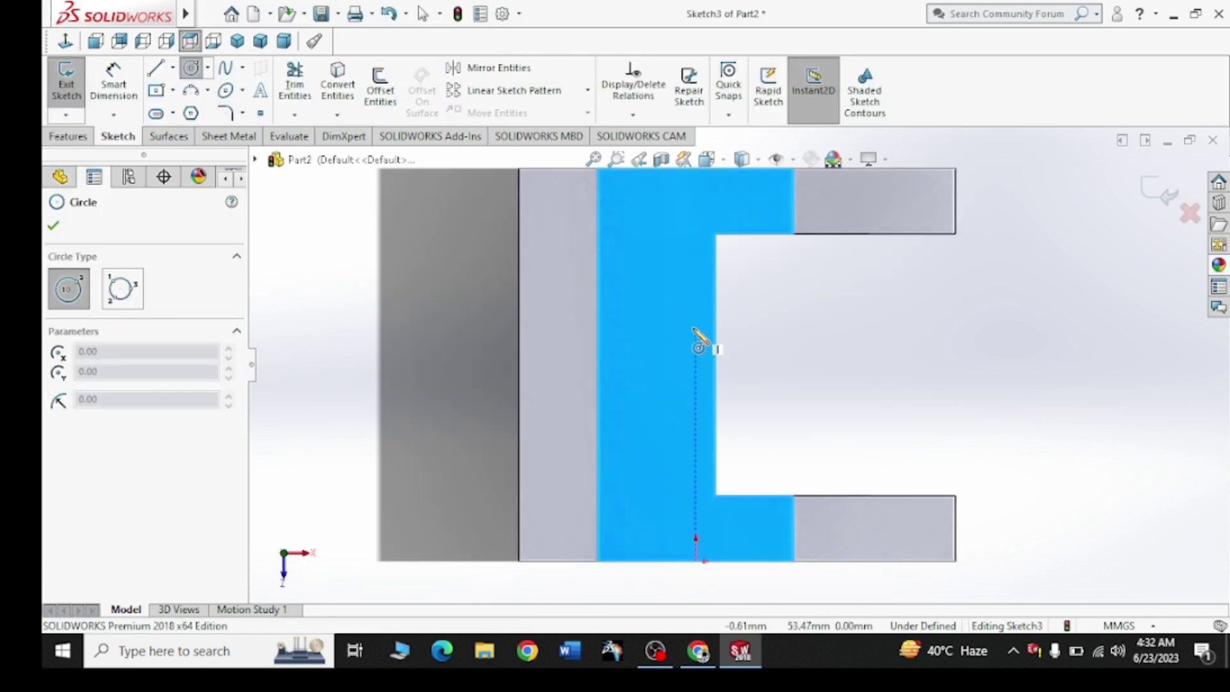
click(715, 365)
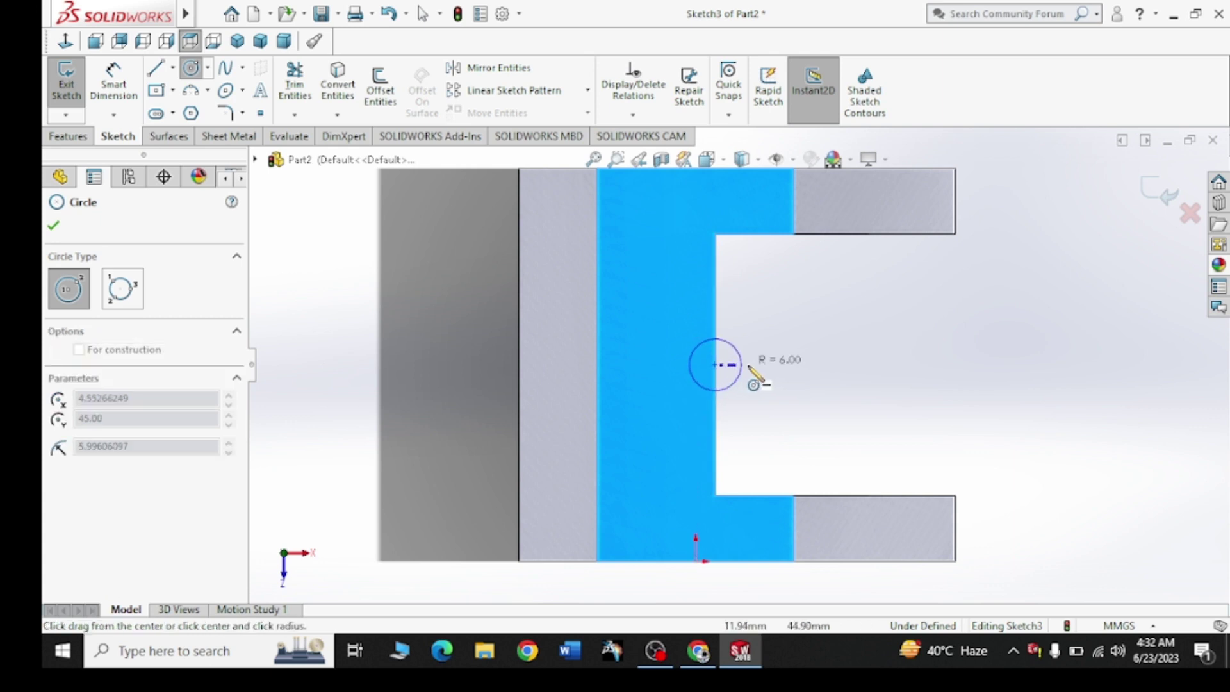
click(766, 389)
key(Escape)
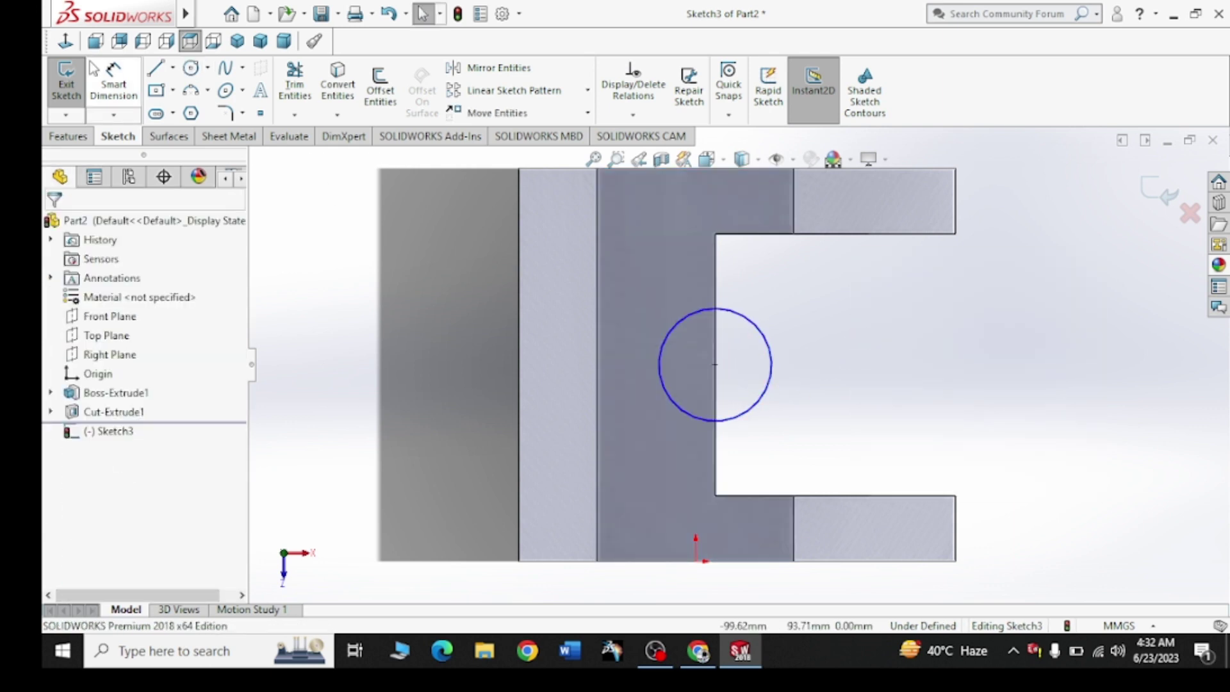
Step: Dimension the circle's diameter at 30 mm
click(120, 83)
click(765, 338)
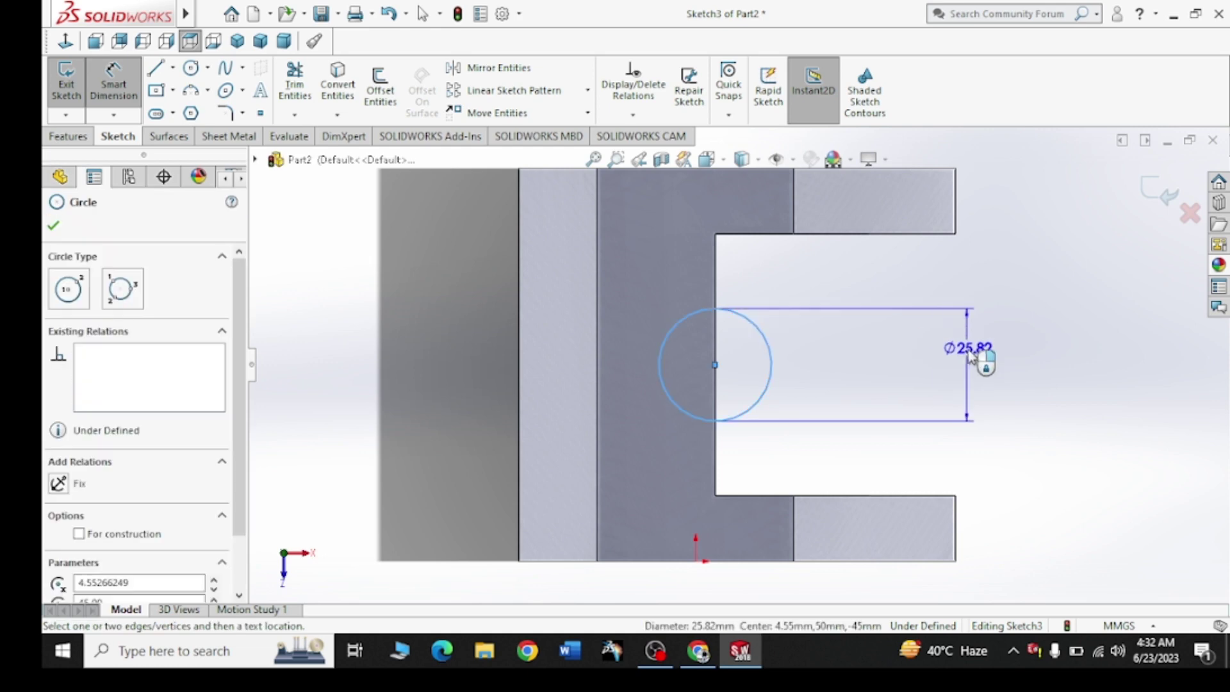
click(974, 356)
text(30)
key(Return)
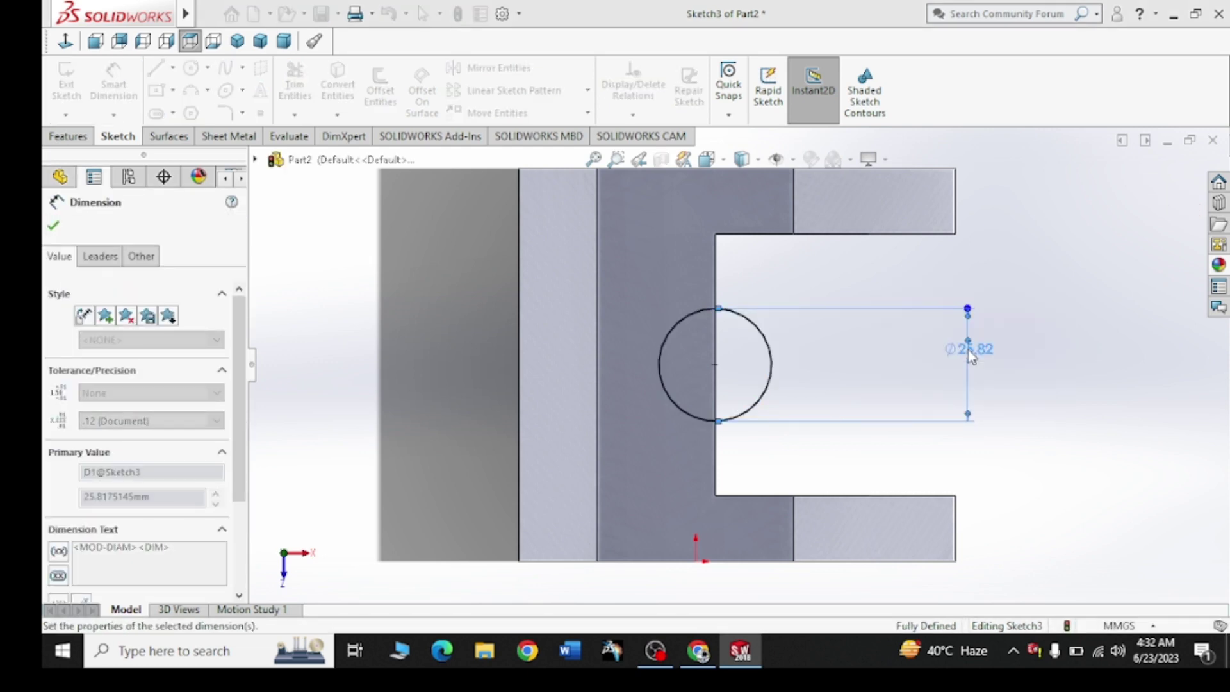
click(53, 225)
key(Escape)
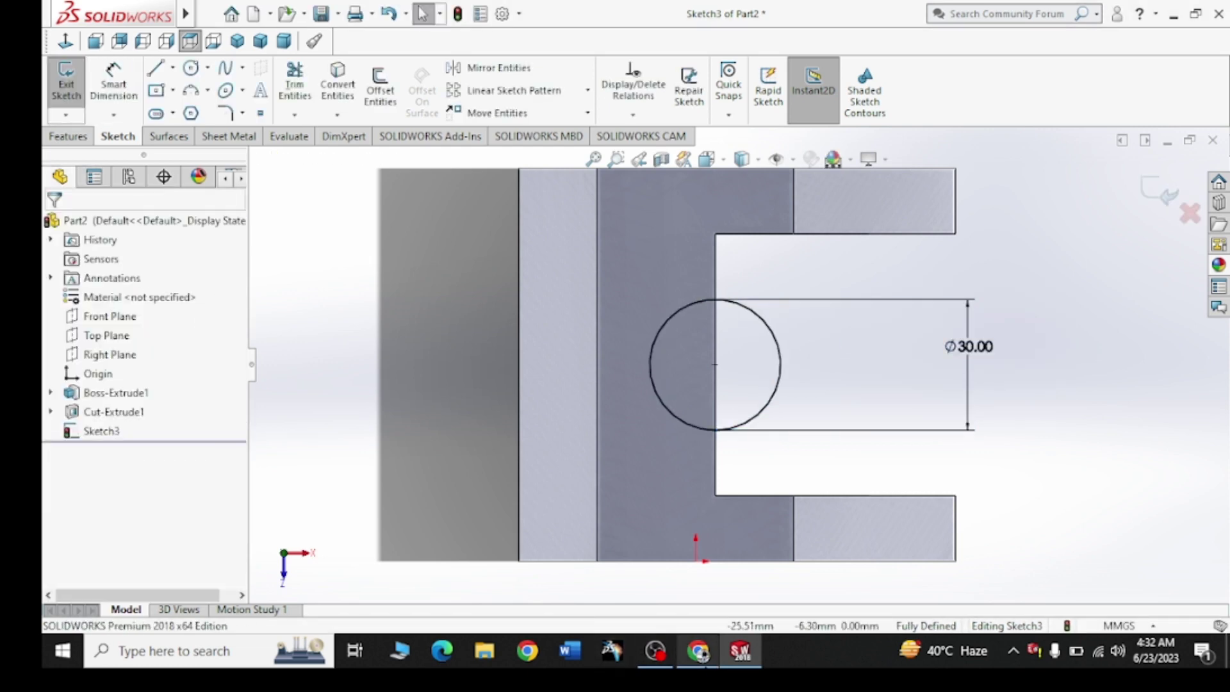
Step: Check the boss height in the reference drawing and set up a 10 mm blind boss extrusion of the circle above the top face
click(705, 657)
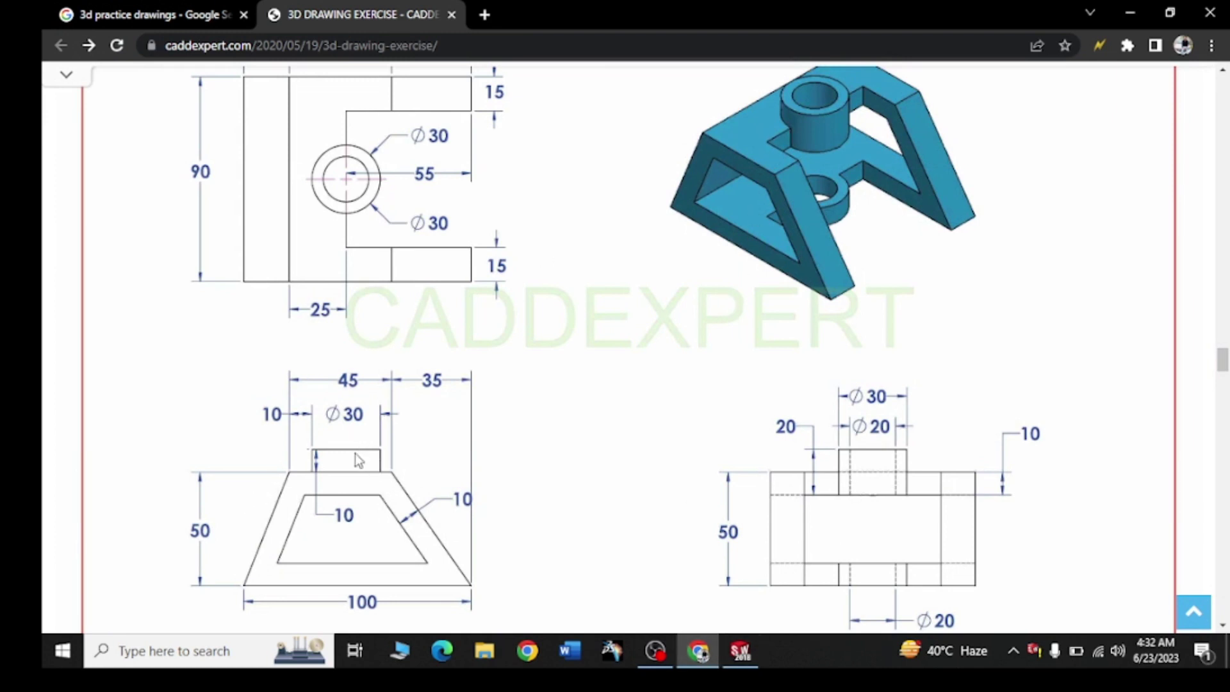
click(1143, 9)
click(78, 135)
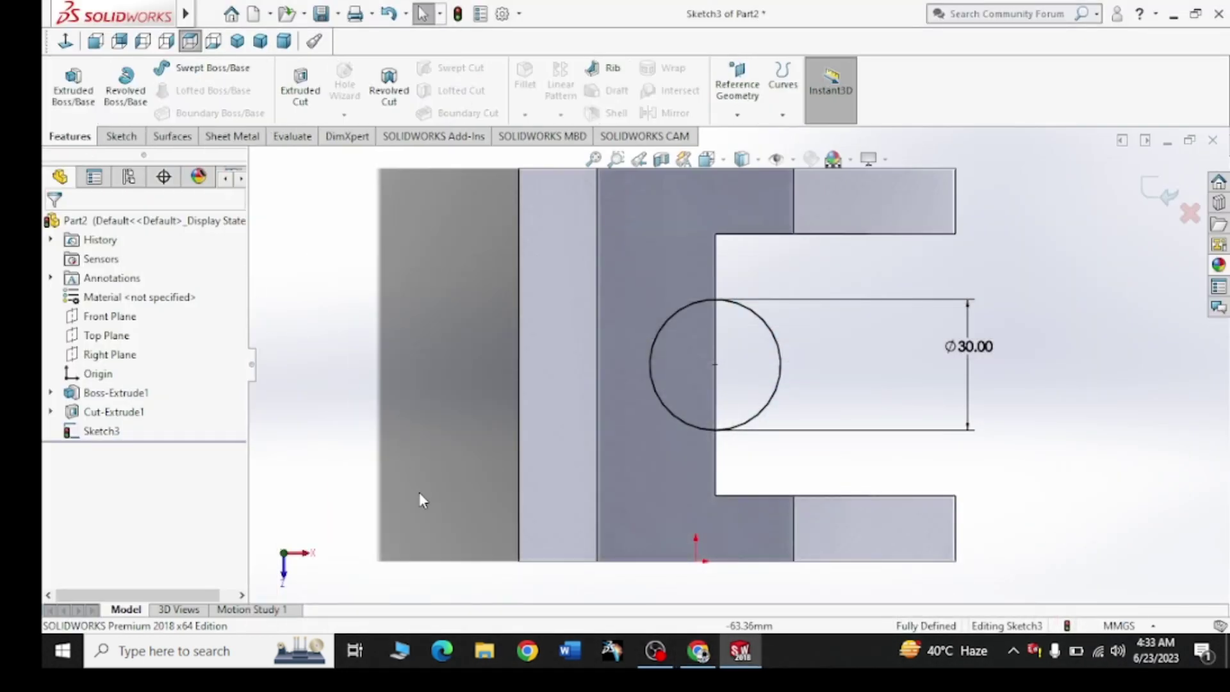
middle_drag(420, 497, 397, 343)
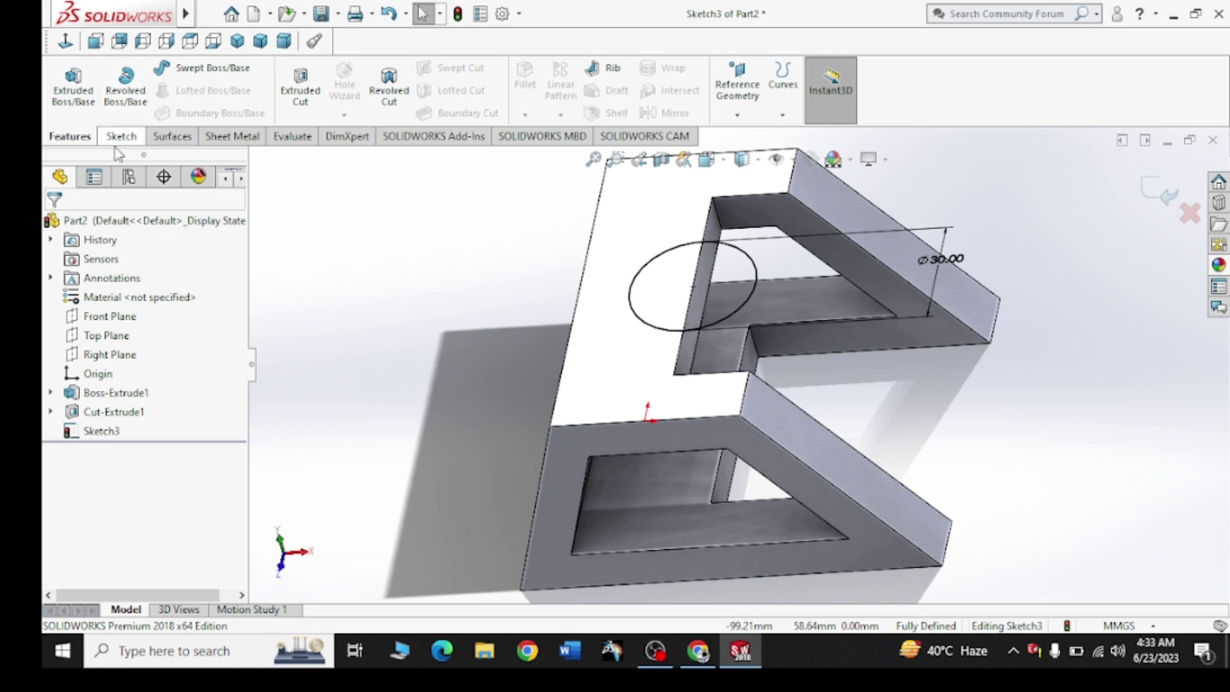
click(73, 85)
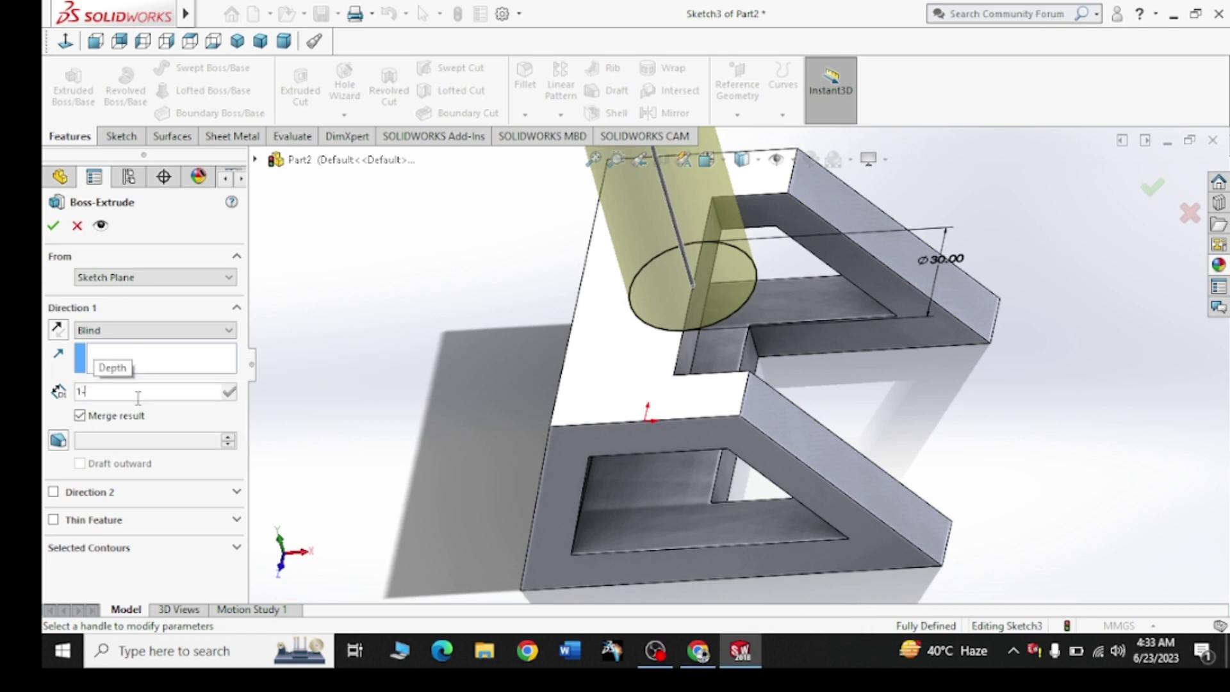
text(10)
key(Return)
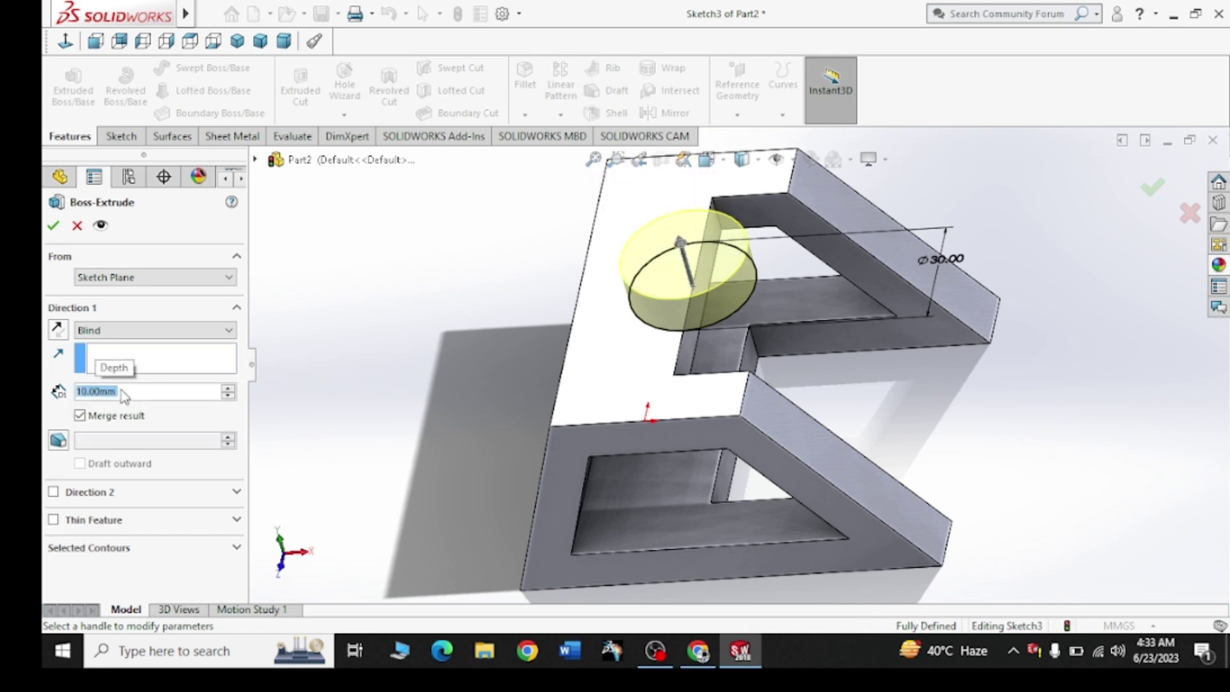
Step: Add a second extrusion direction with a 10 mm blind depth and complete the boss
click(54, 492)
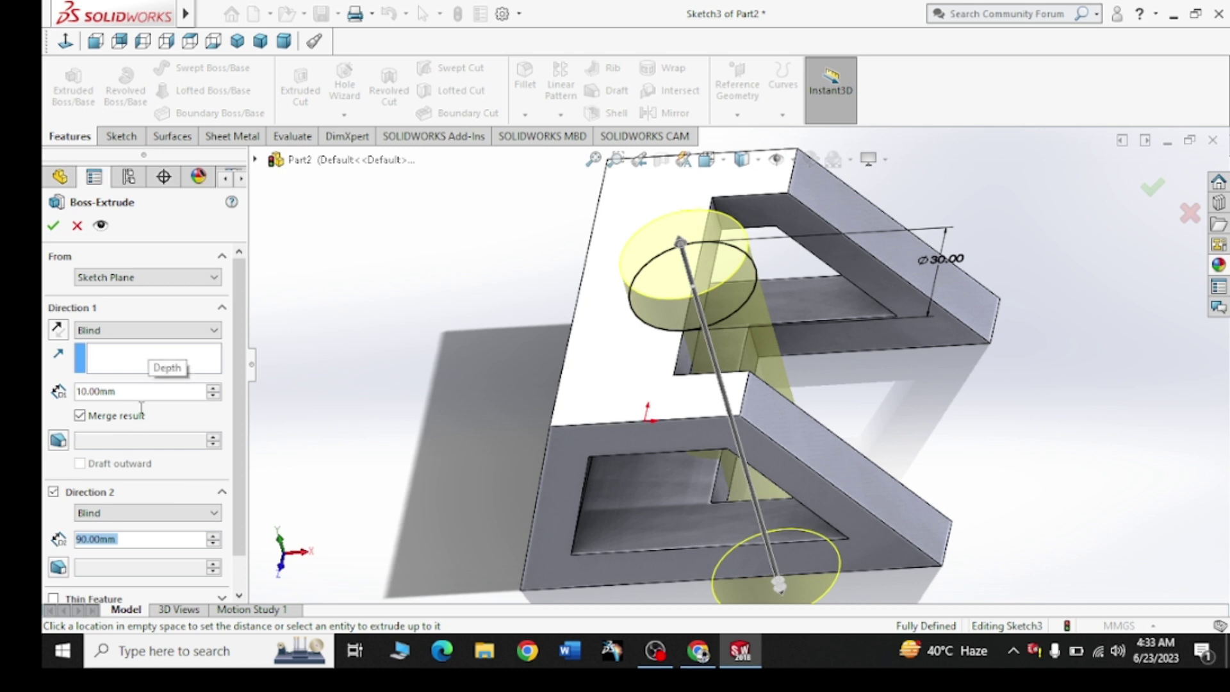
text(1)
key(Return)
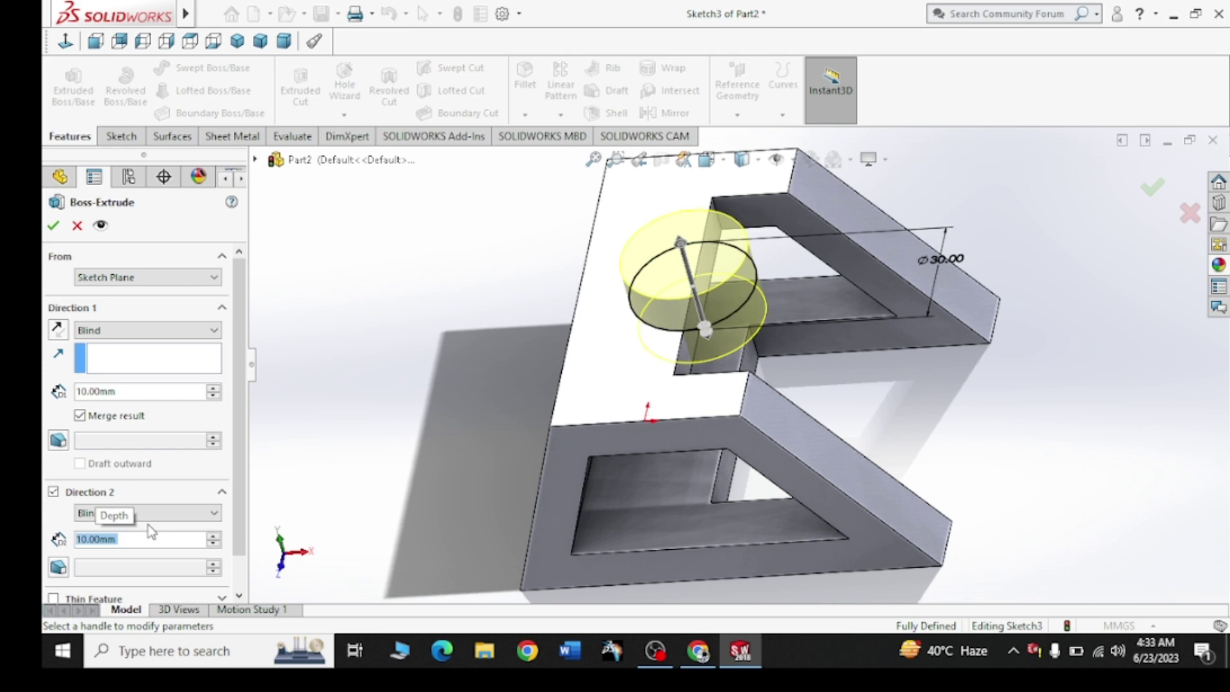
click(53, 225)
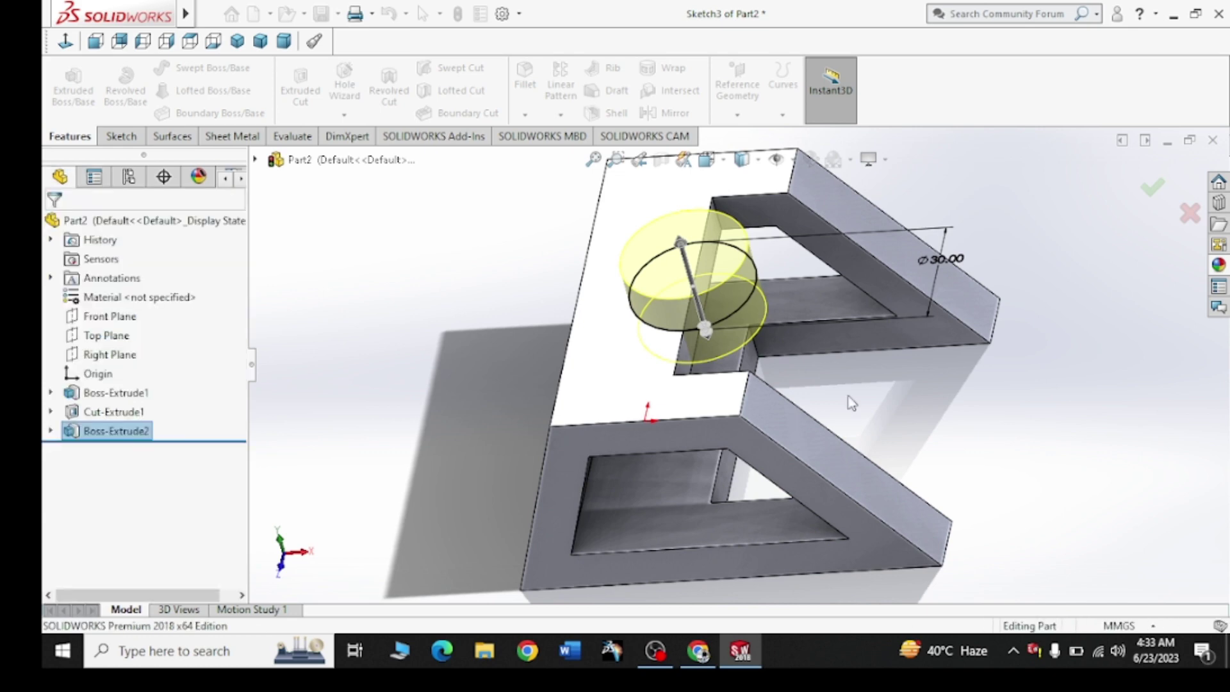
Step: Consult the reference drawing and sketch a circle on the frame's bottom face, centred on the cutout's inner edge midpoint and matching the upper boss's outline
middle_drag(777, 426, 831, 488)
click(830, 482)
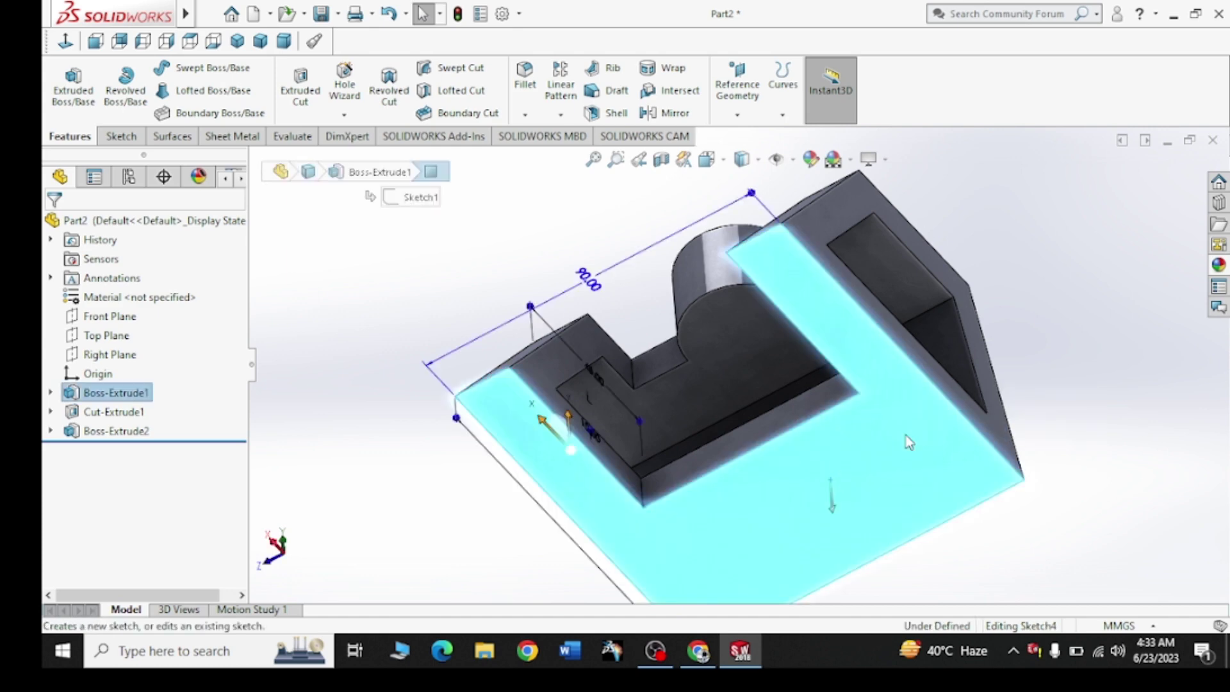
click(906, 405)
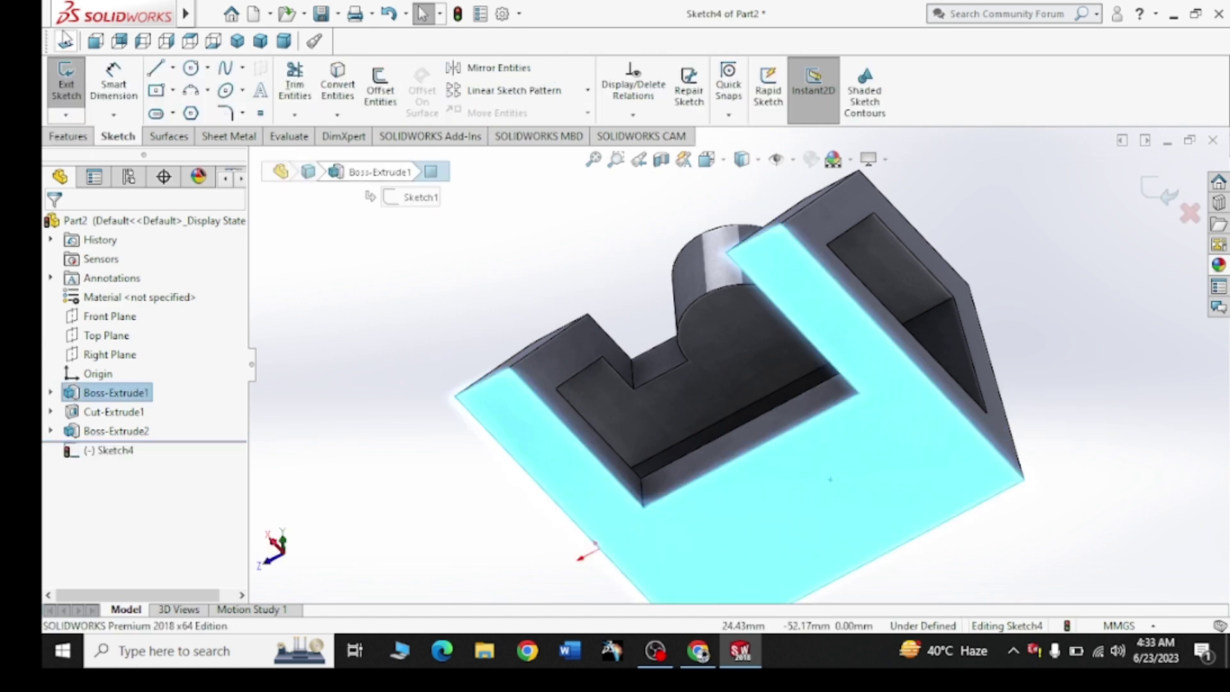
click(698, 651)
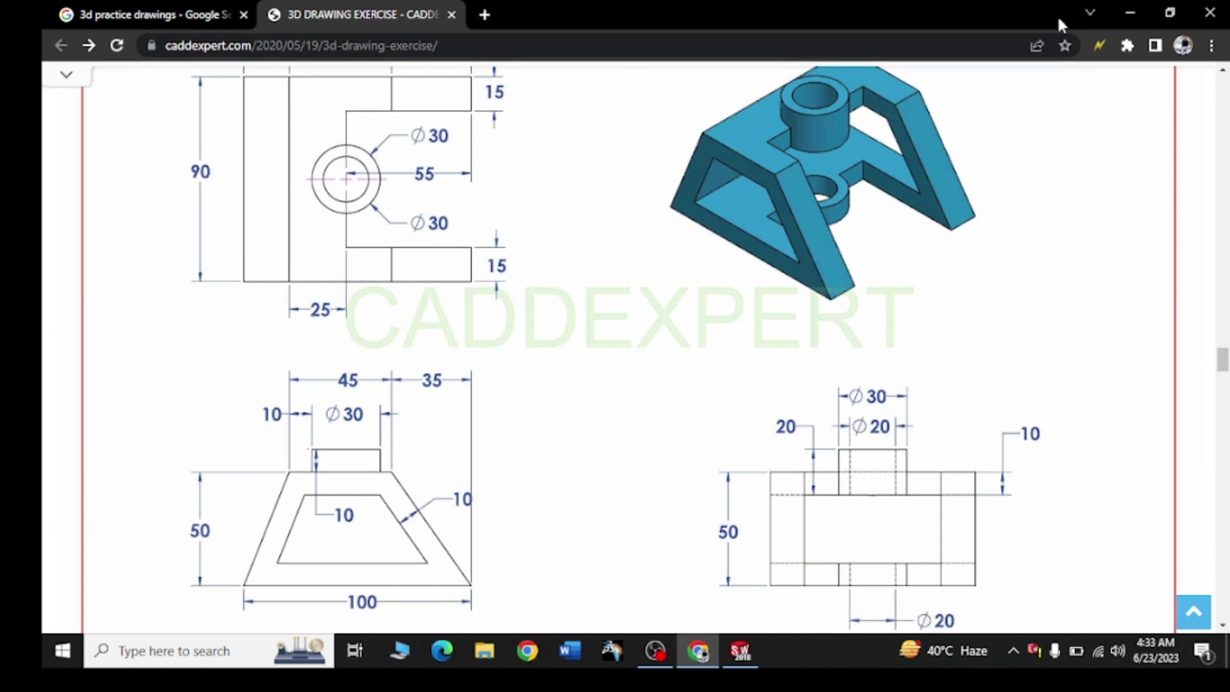
click(1130, 12)
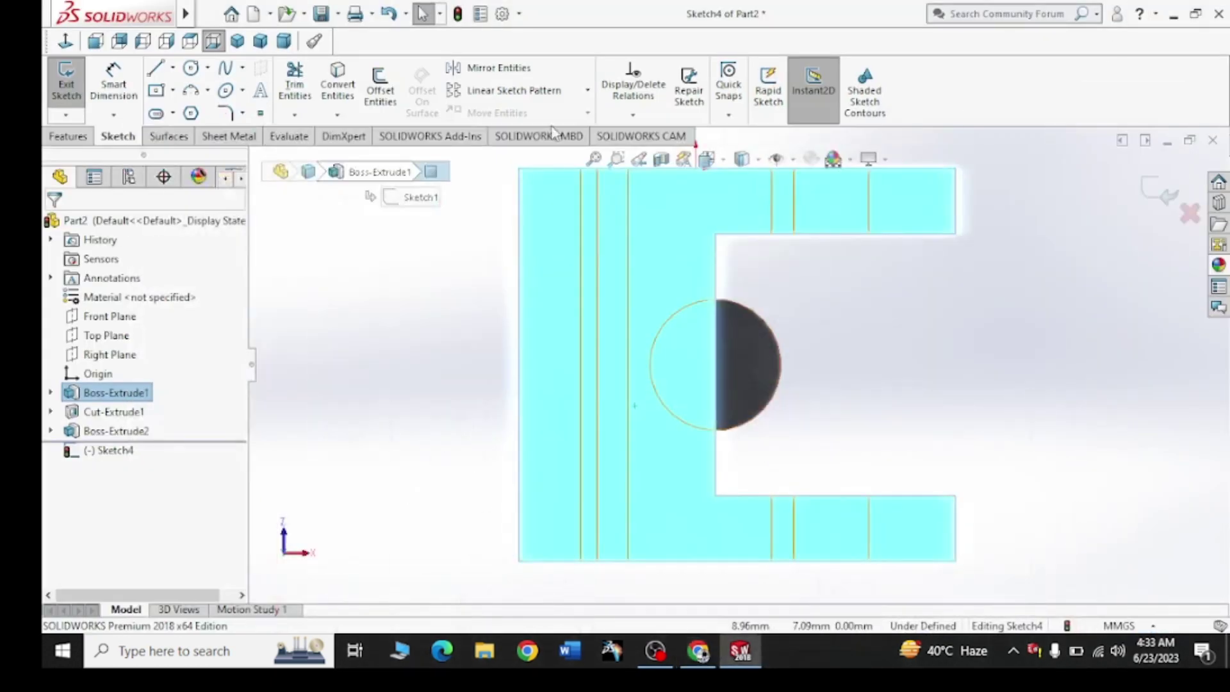
click(191, 68)
click(716, 366)
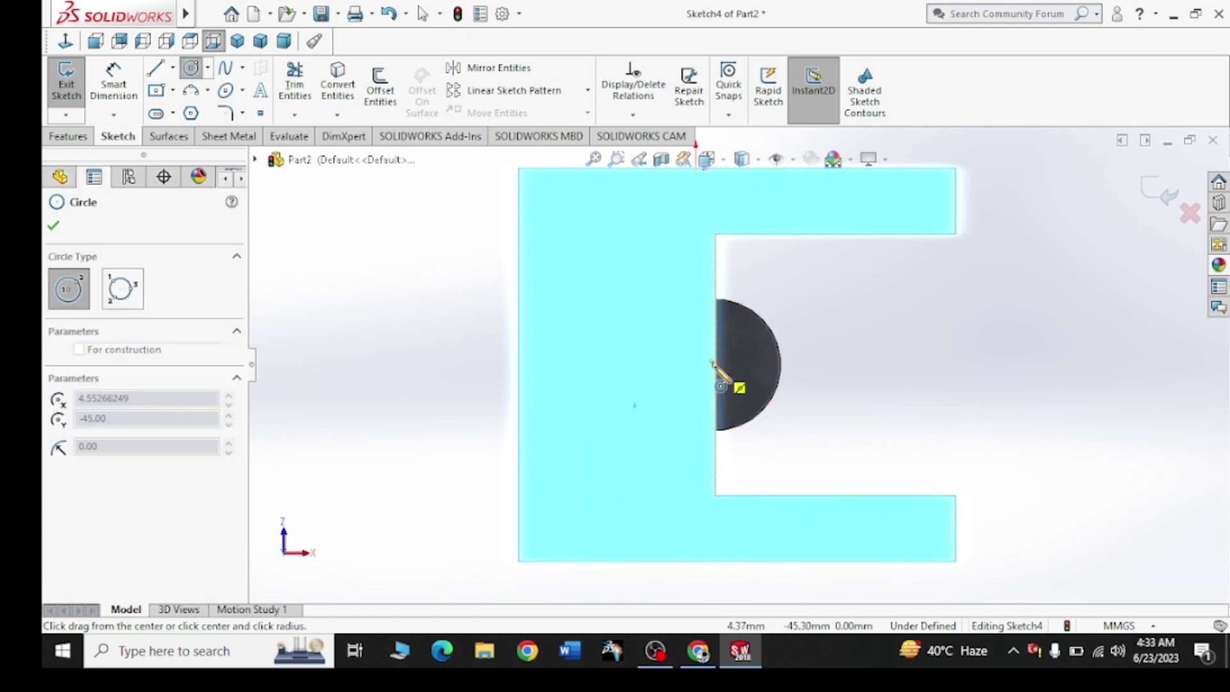
right_click(823, 305)
click(840, 314)
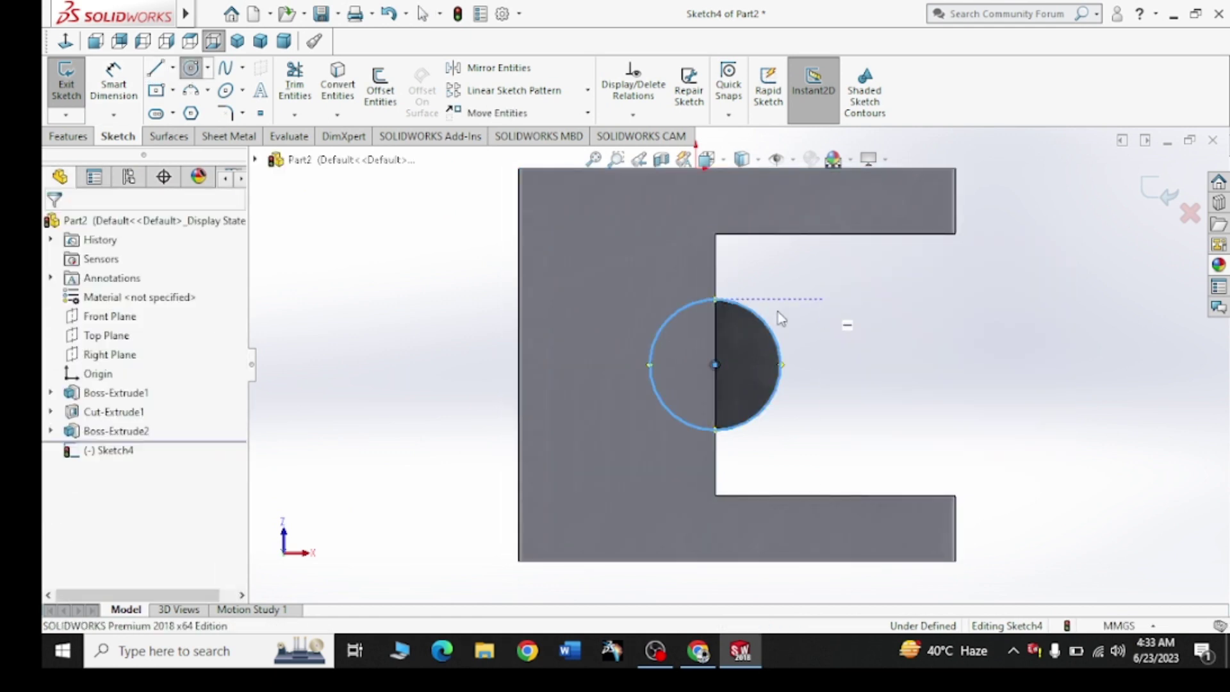
Step: Extrude the bottom-face circle as a 10 mm blind boss, reversed to point upward inside the frame
click(69, 136)
click(72, 87)
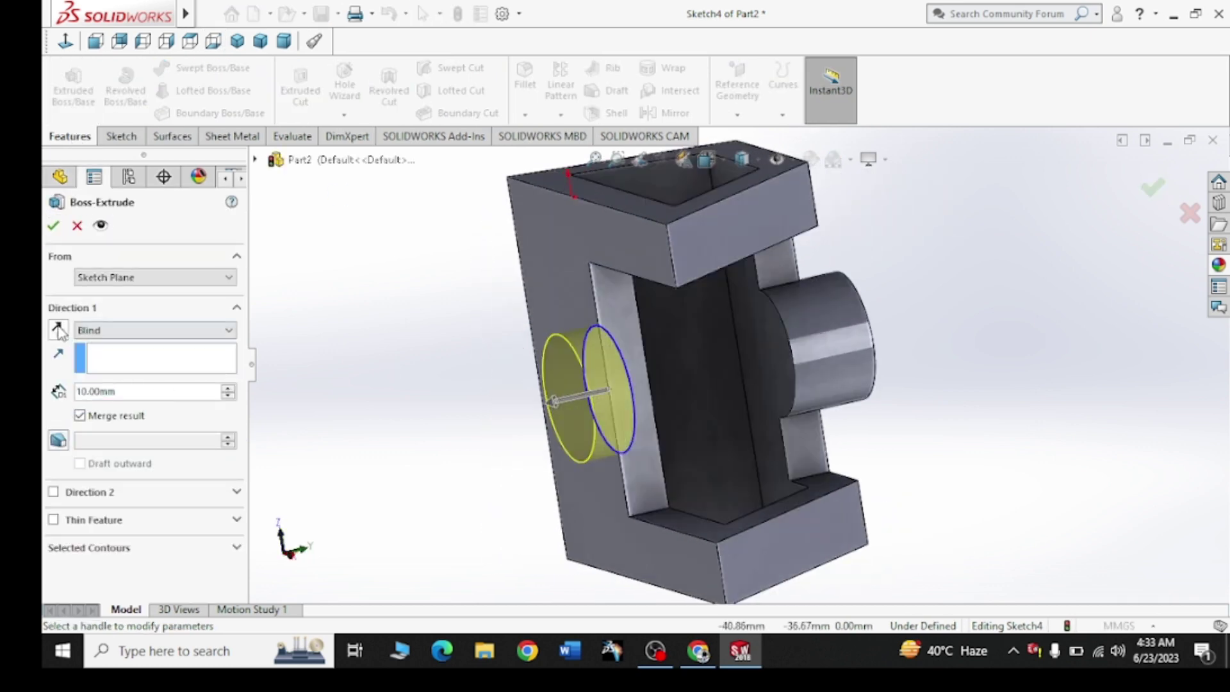
click(58, 330)
click(53, 224)
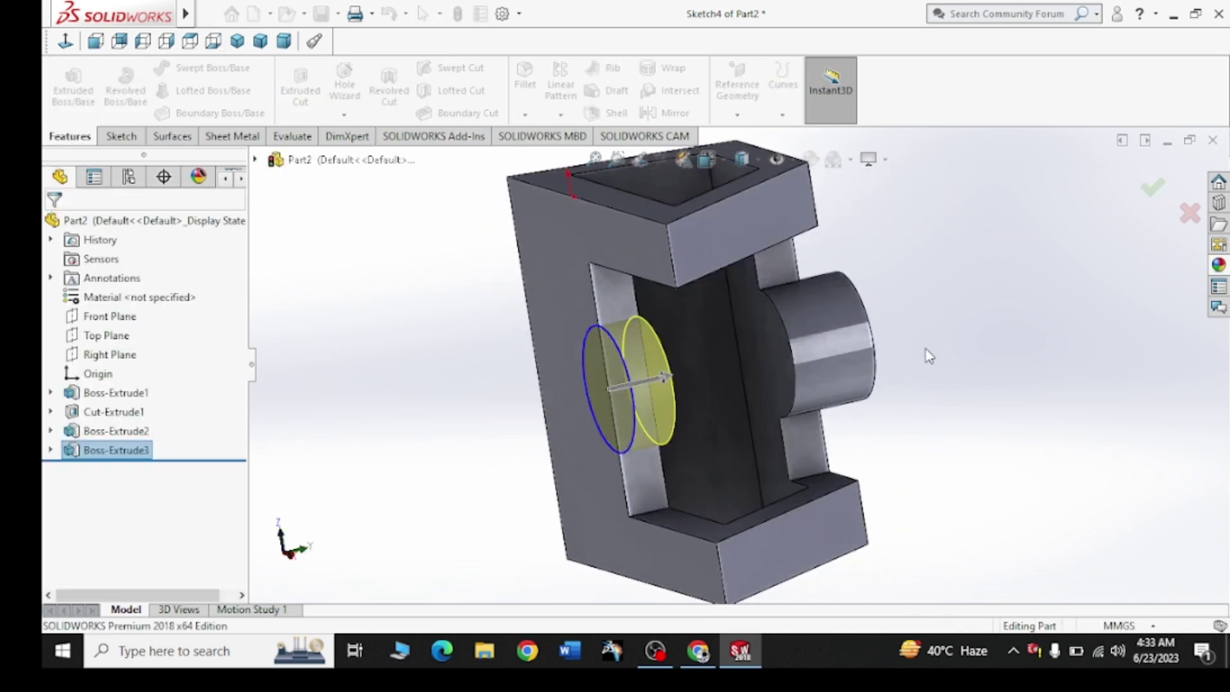
Step: Sketch a circle about 17.7 mm in diameter on the upper boss's top face, concentric with the boss
click(789, 359)
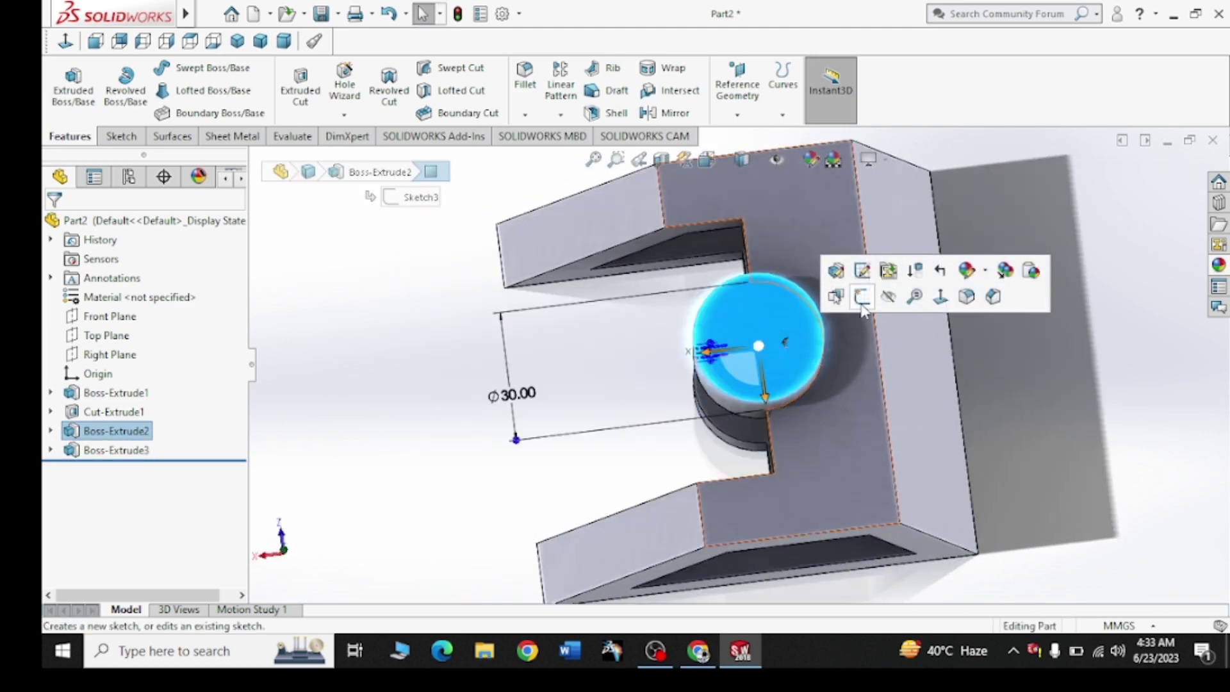
click(863, 314)
click(190, 68)
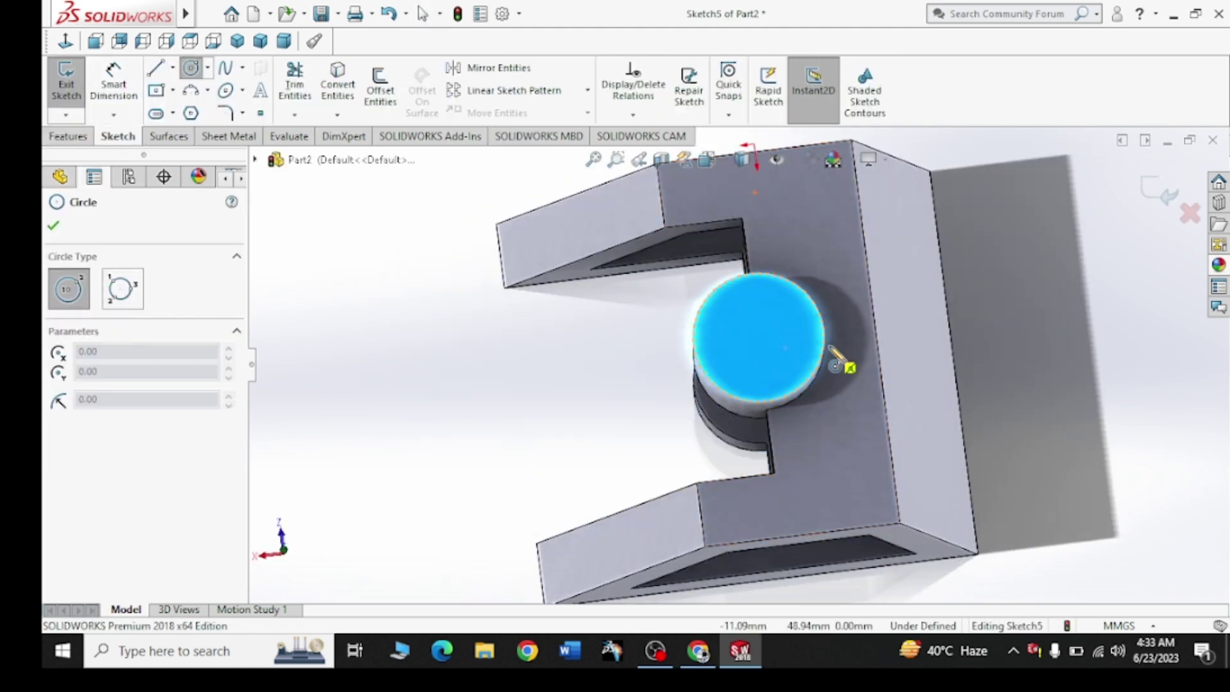
click(758, 338)
click(756, 299)
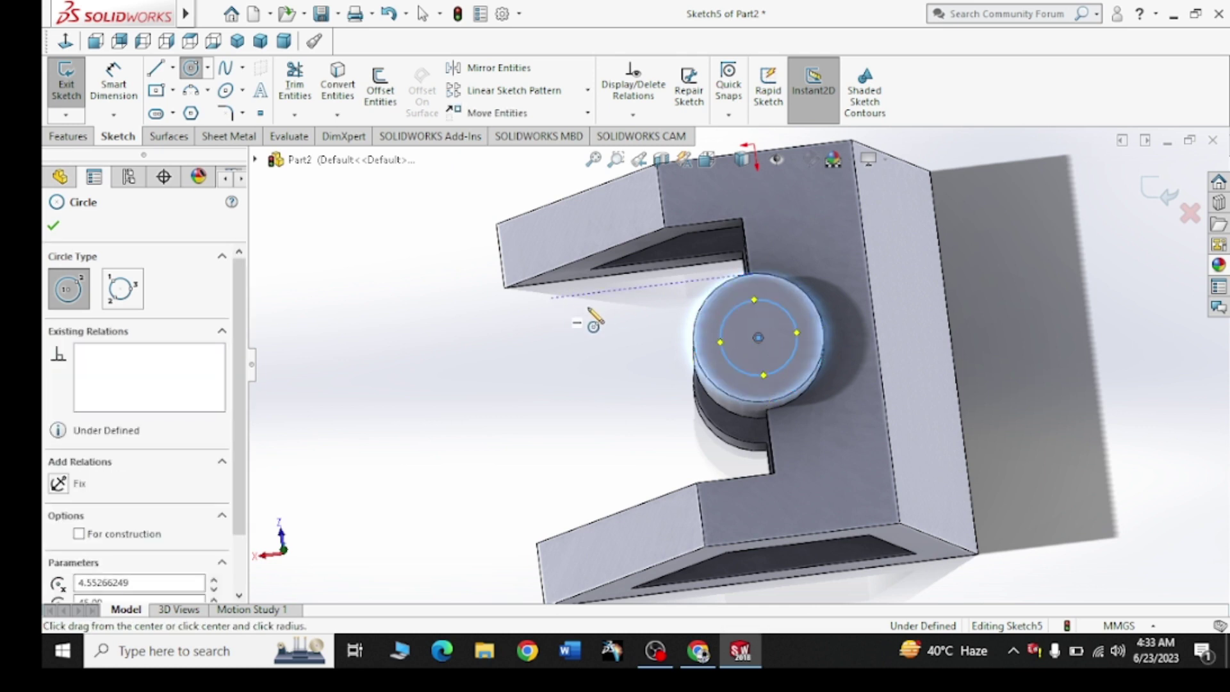
key(Escape)
Step: Dimension the concentric circle's diameter at 20 mm
click(90, 90)
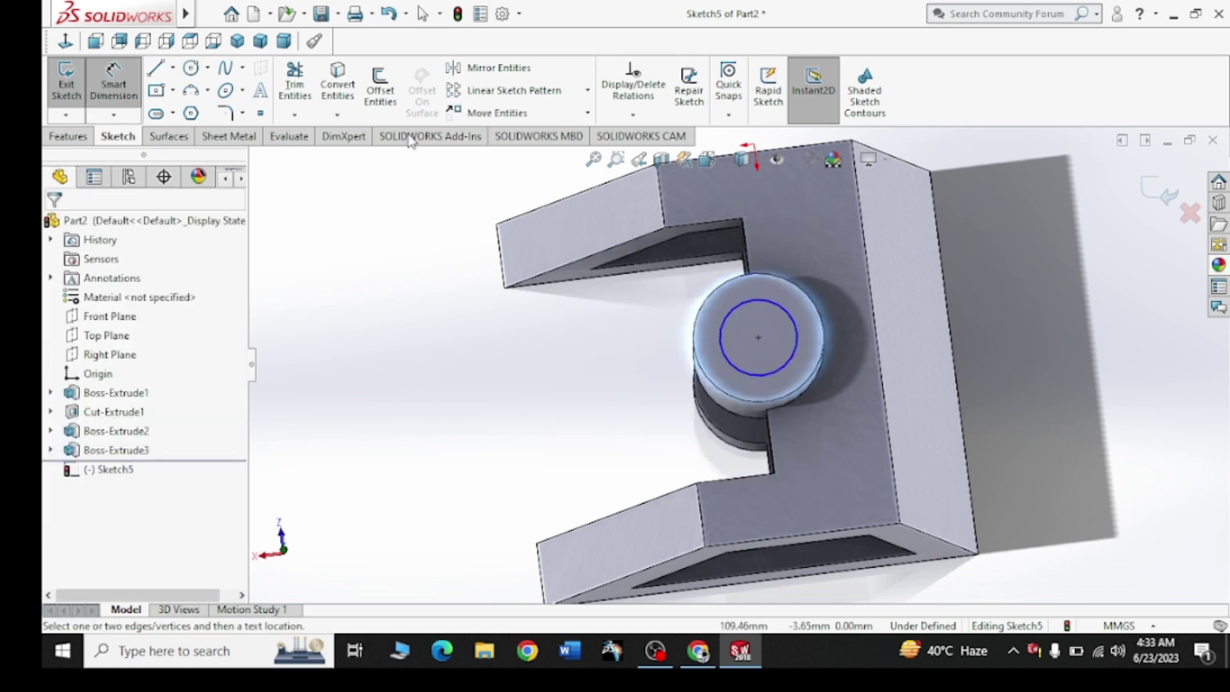
click(719, 334)
click(545, 364)
text(20)
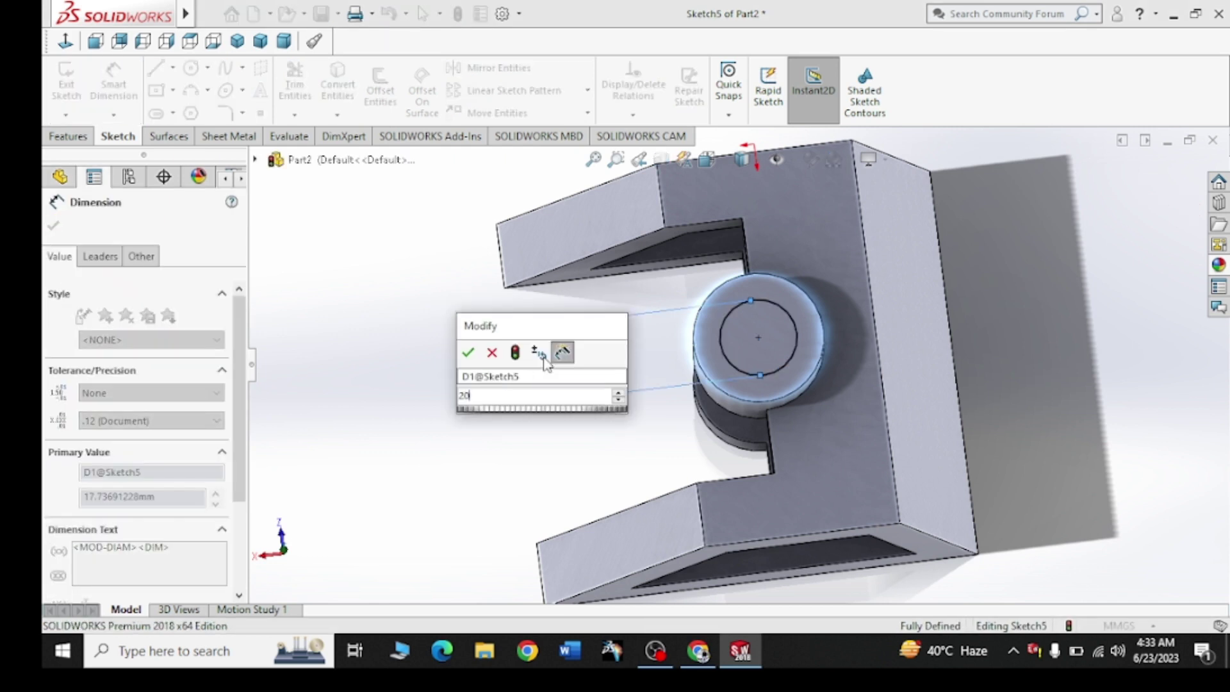
key(Return)
click(64, 226)
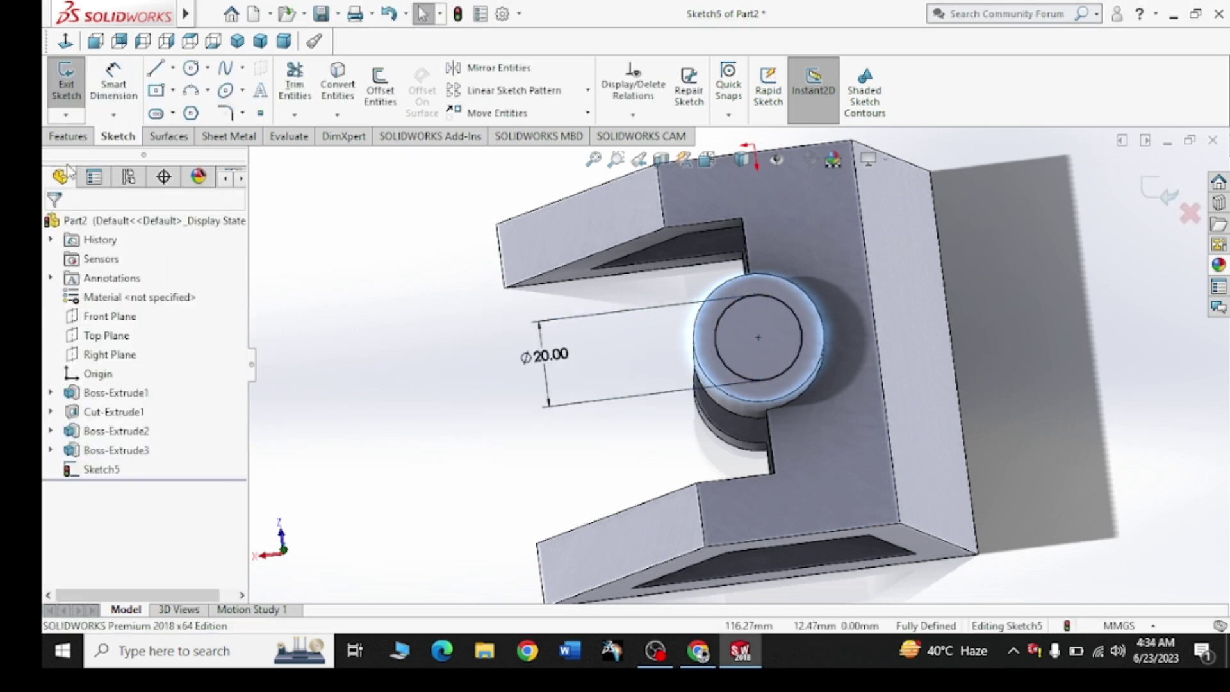
Step: Cut the 20 mm circle Through All to bore both cylindrical bosses
click(68, 136)
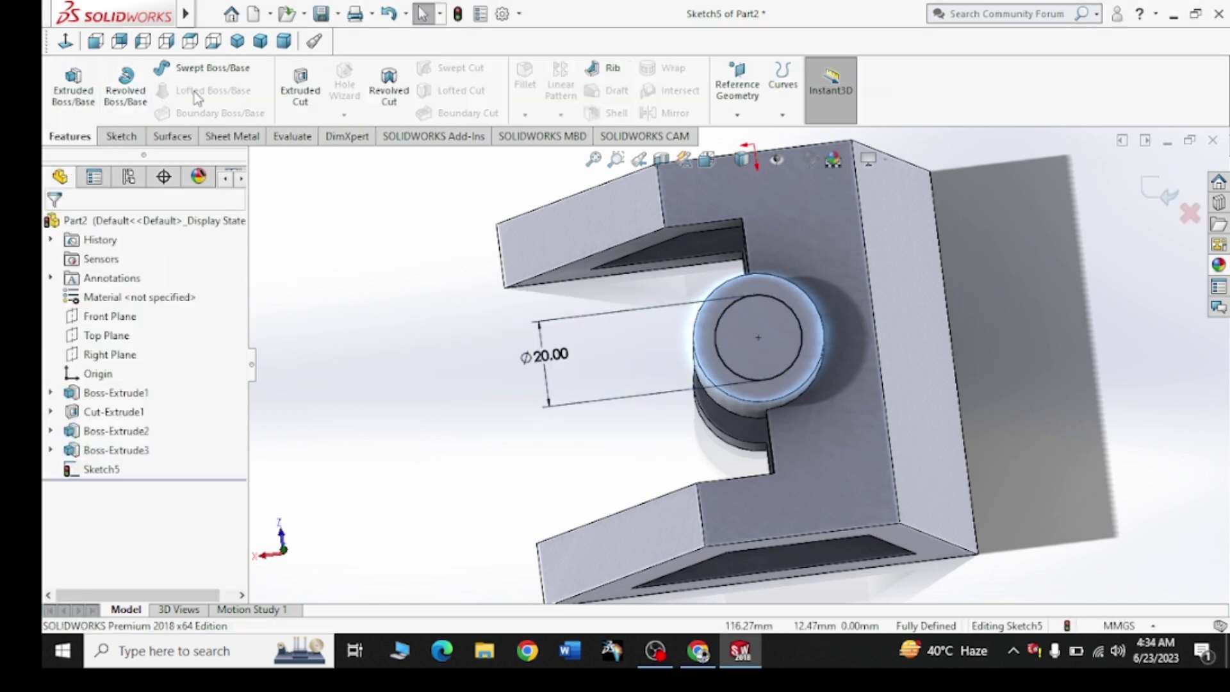
click(300, 90)
click(141, 330)
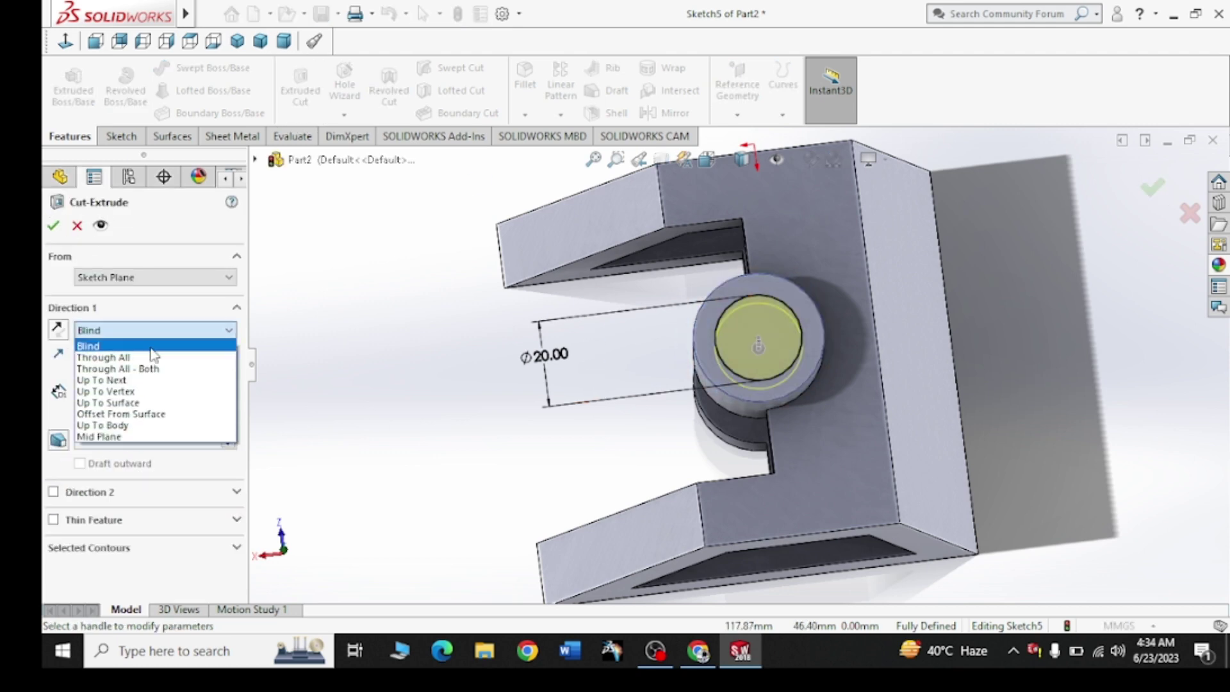
click(156, 357)
middle_drag(644, 436, 720, 399)
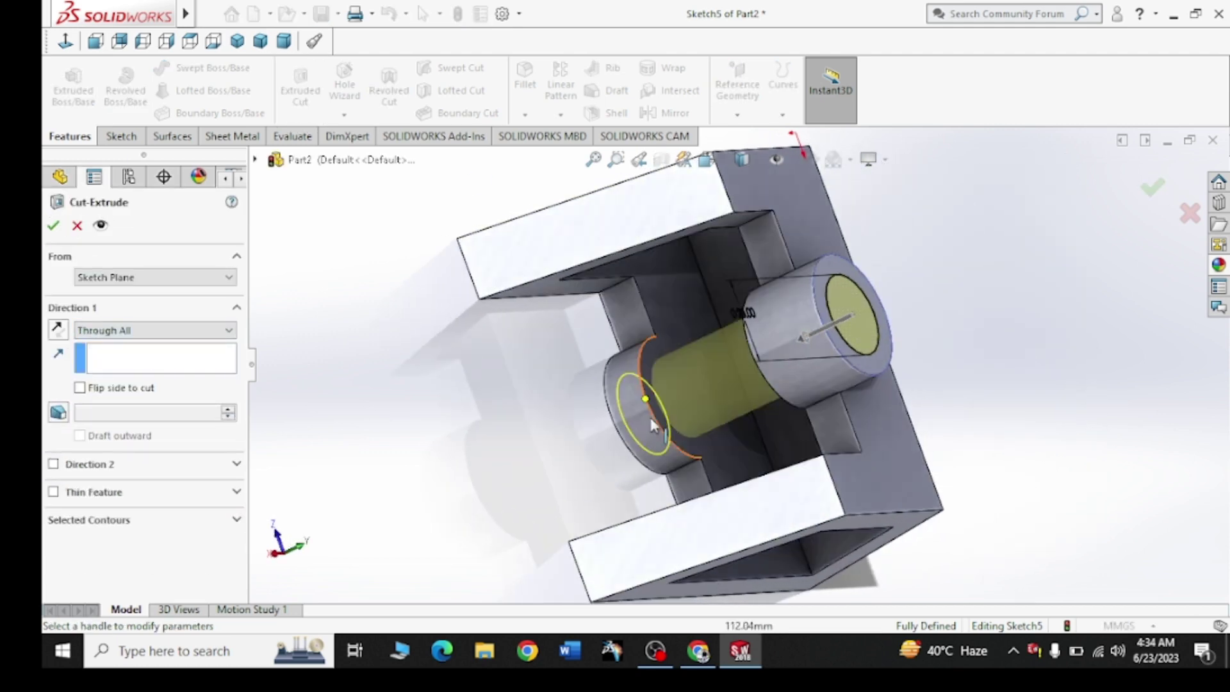
click(55, 227)
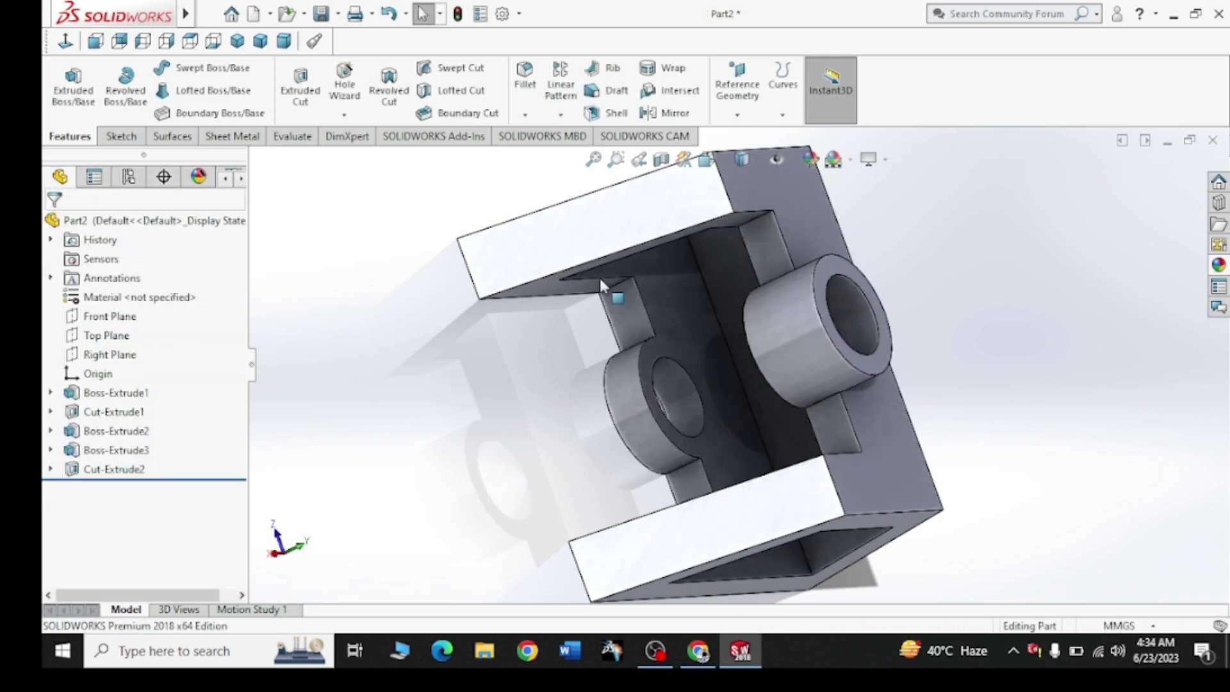
Step: Show the bracket in isometric view and compare it with the 3D picture in the reference drawing
click(237, 41)
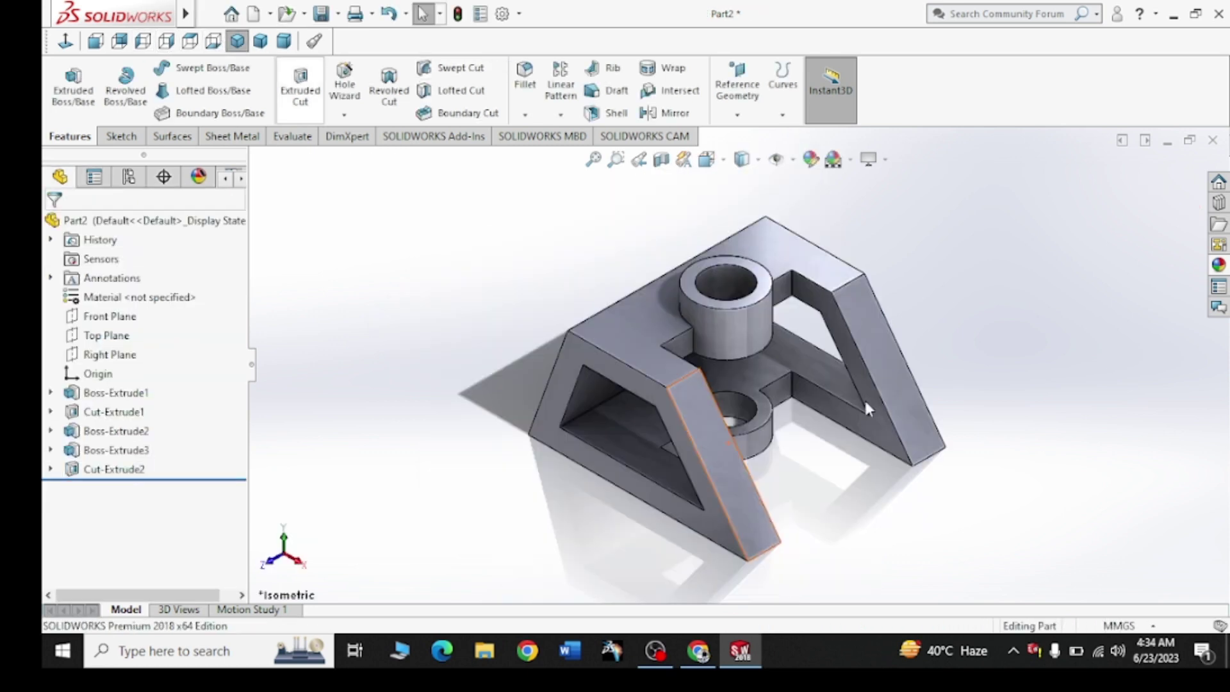
click(704, 651)
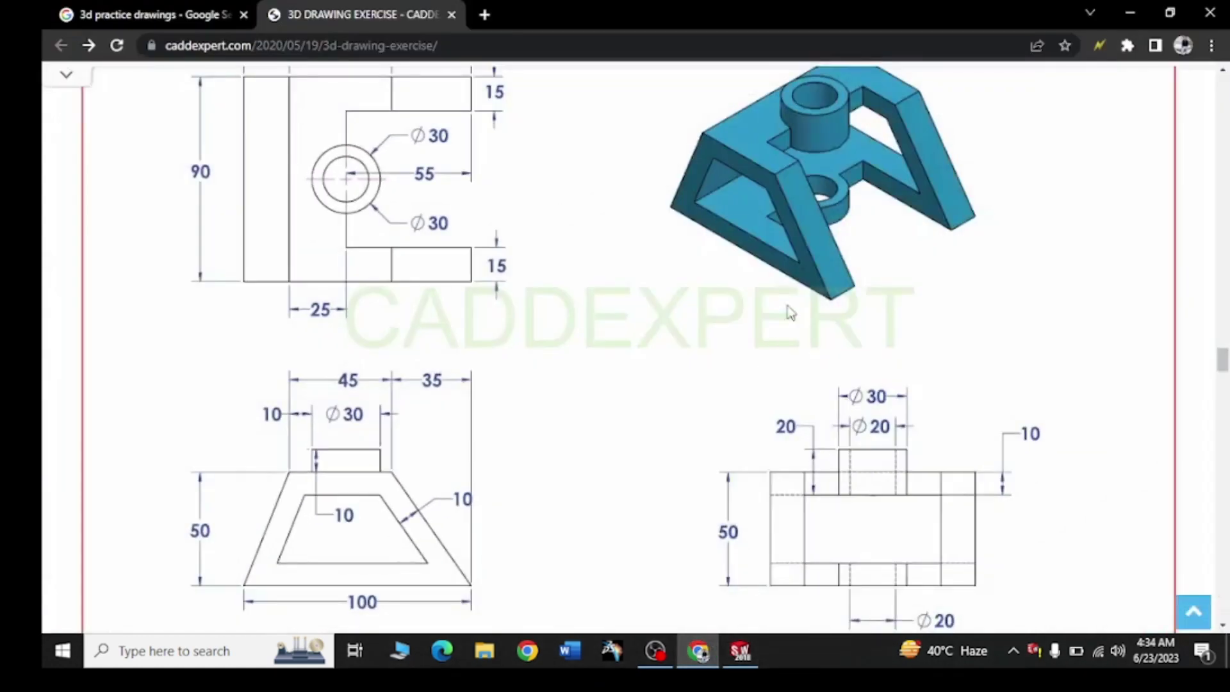
scroll(645, 290, up, 1)
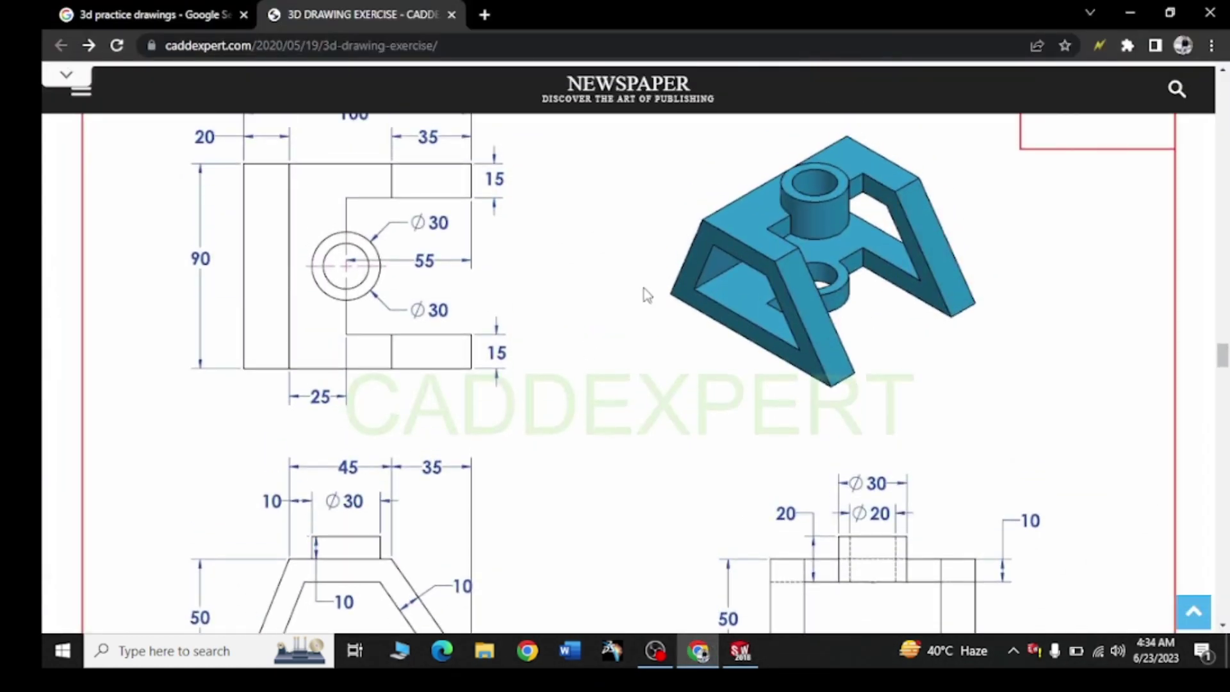
click(1131, 14)
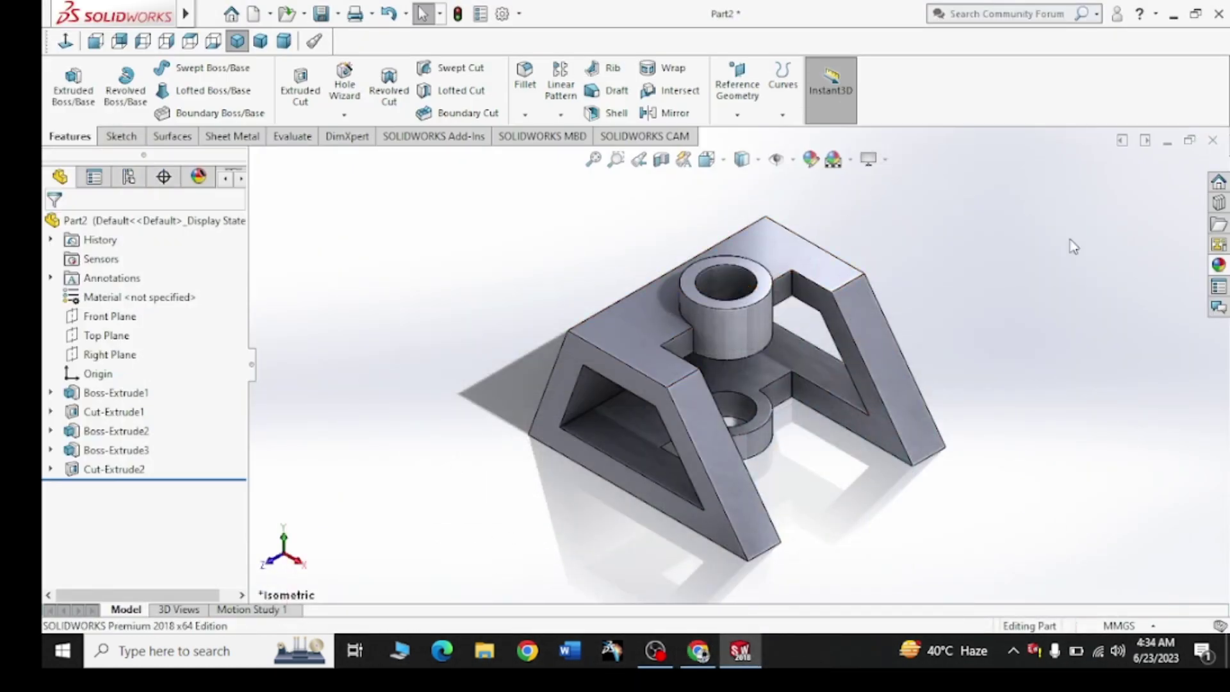
Step: Apply the brushed chromium appearance from the Chrome metals to the whole part
click(1218, 264)
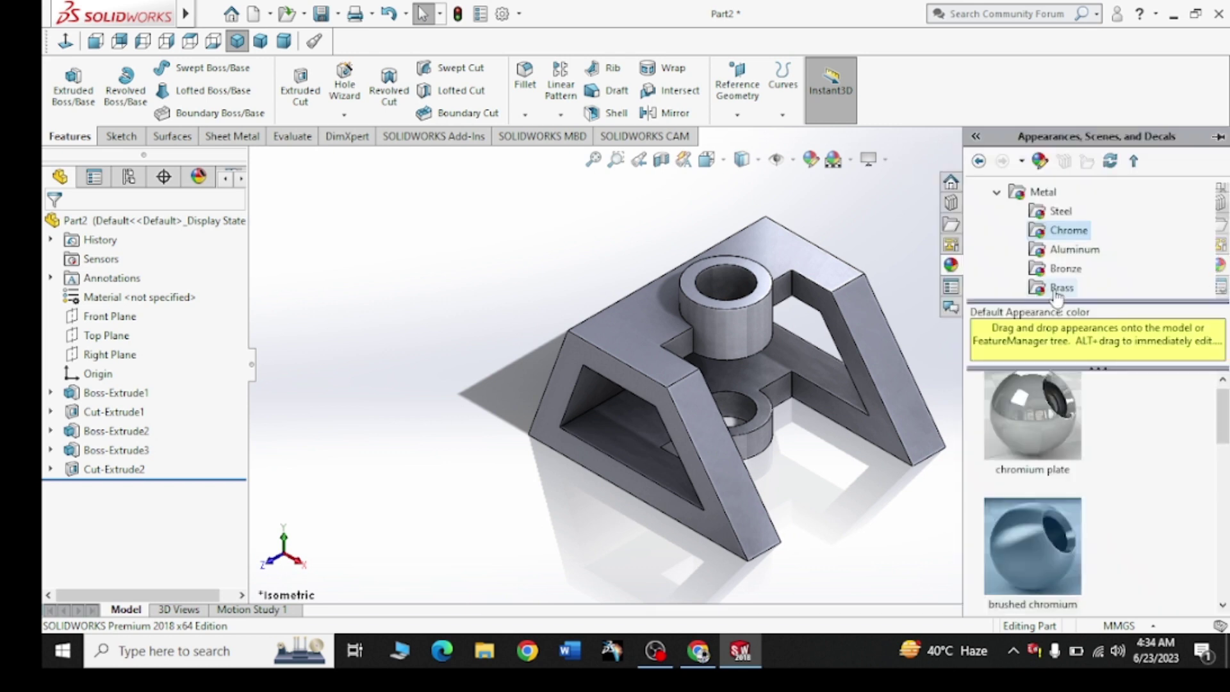
double_click(1028, 560)
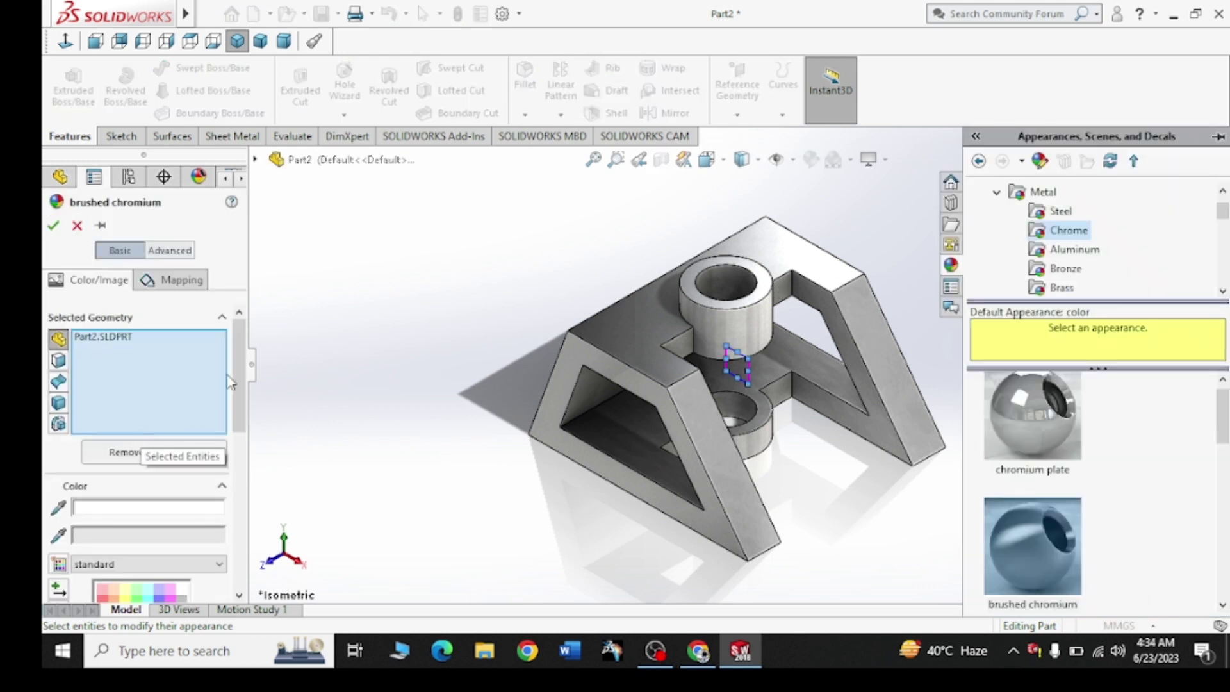
scroll(134, 461, down, 3)
click(145, 482)
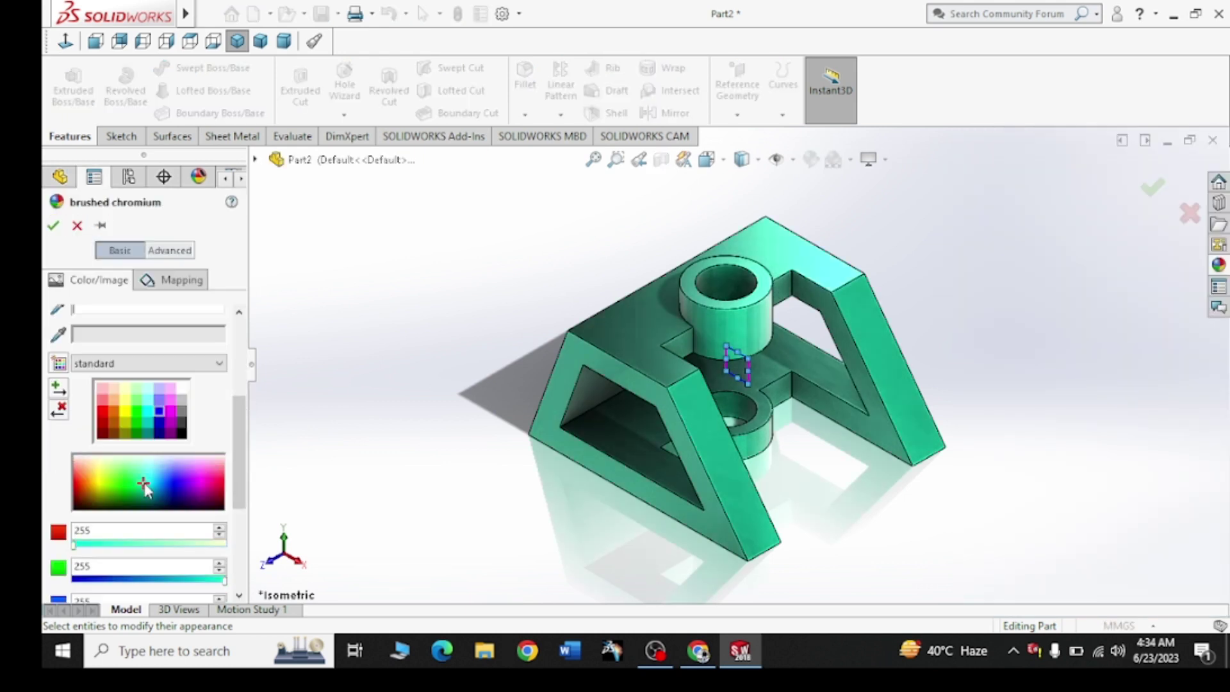
click(145, 501)
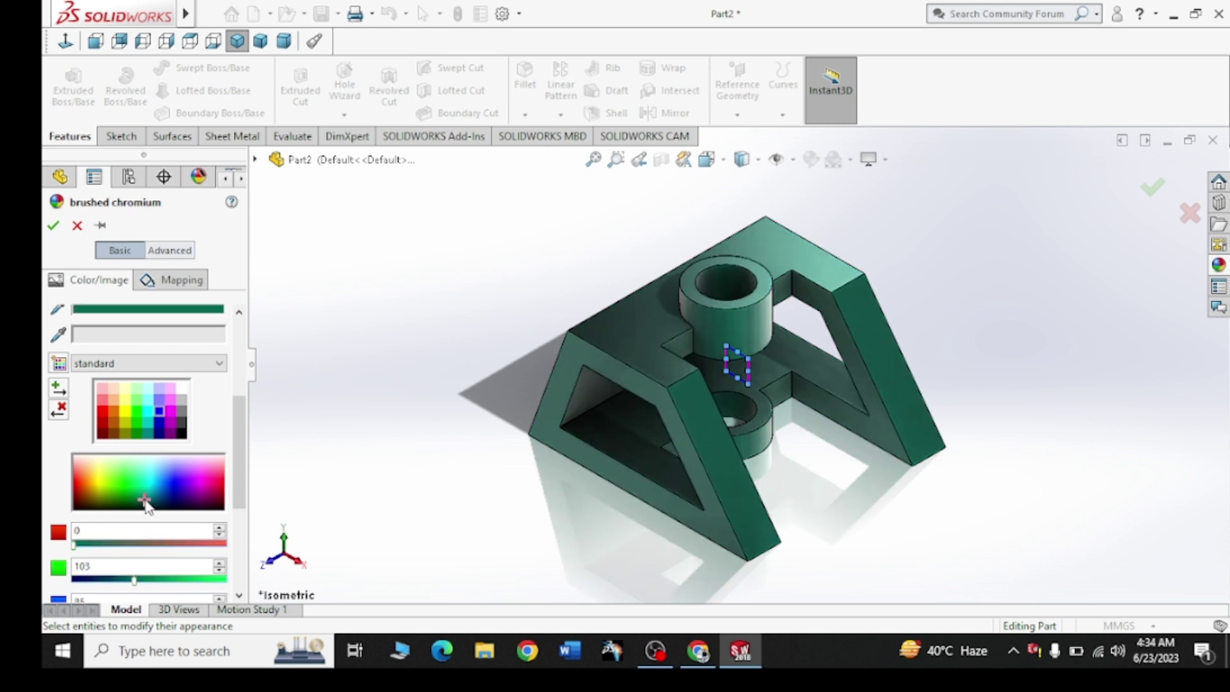
click(146, 491)
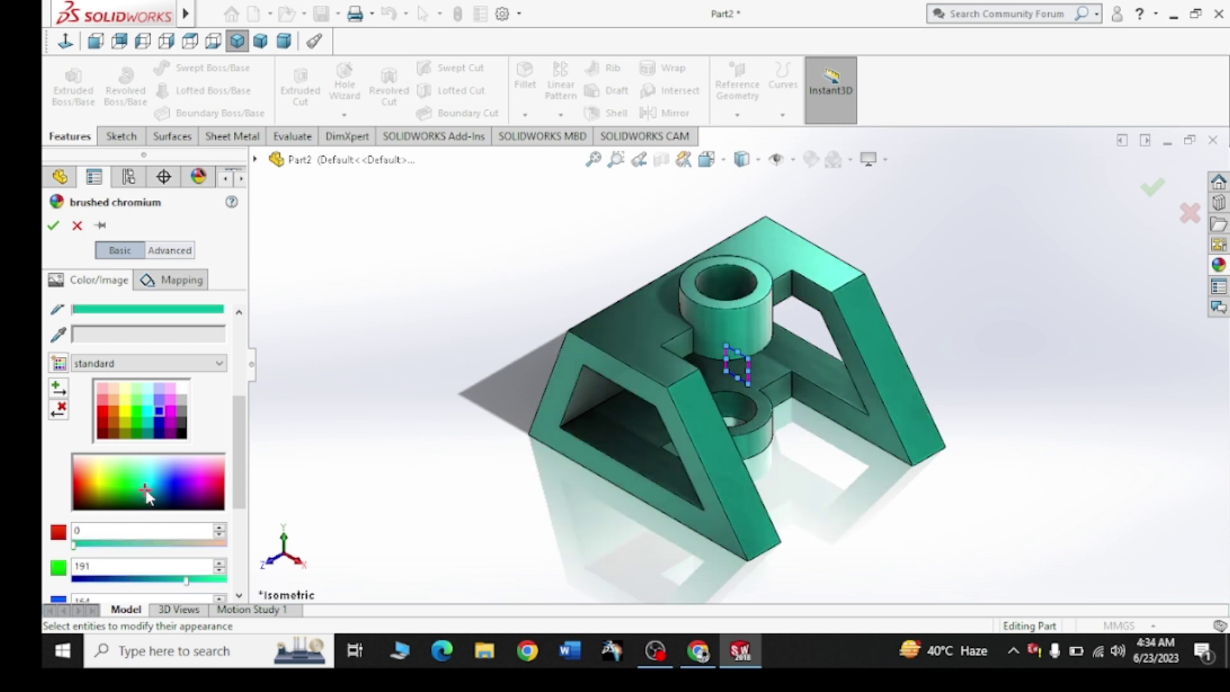
click(138, 484)
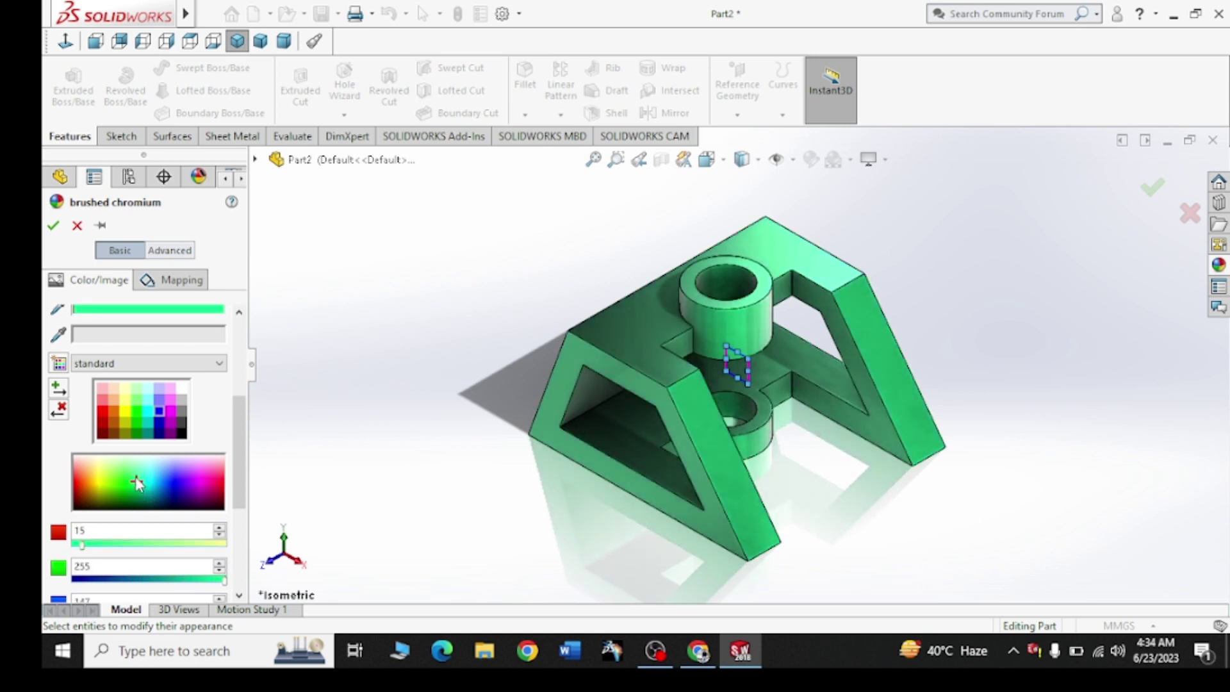
drag(131, 477, 104, 475)
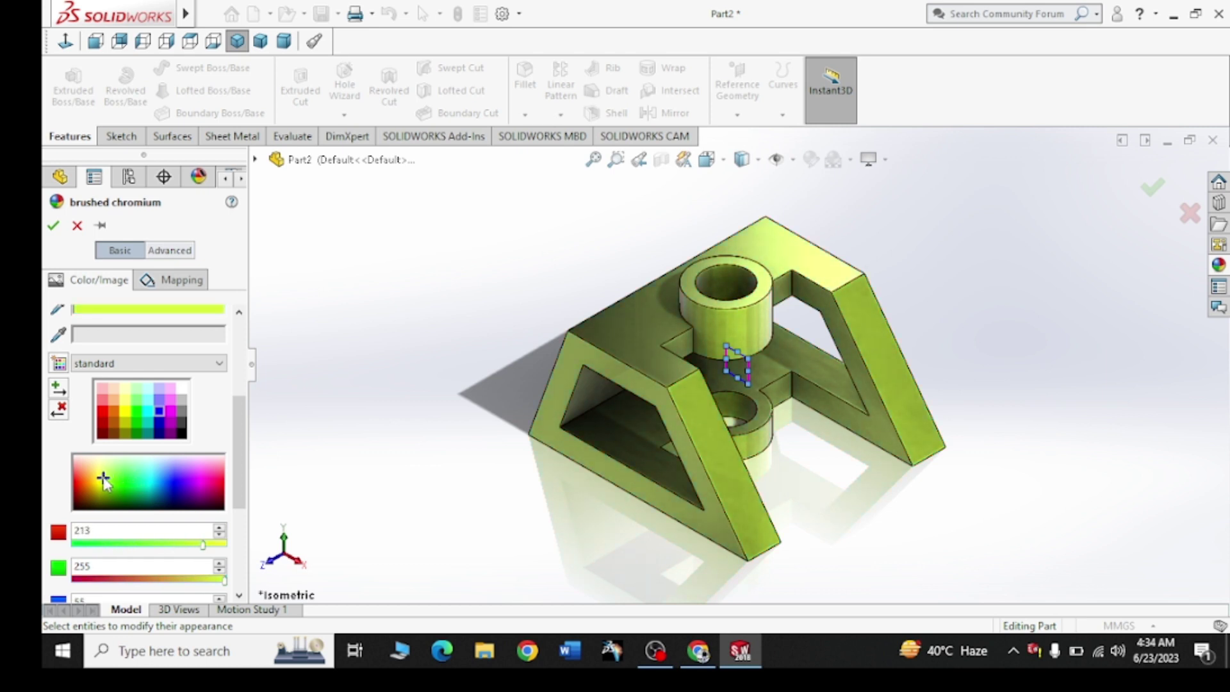
click(175, 435)
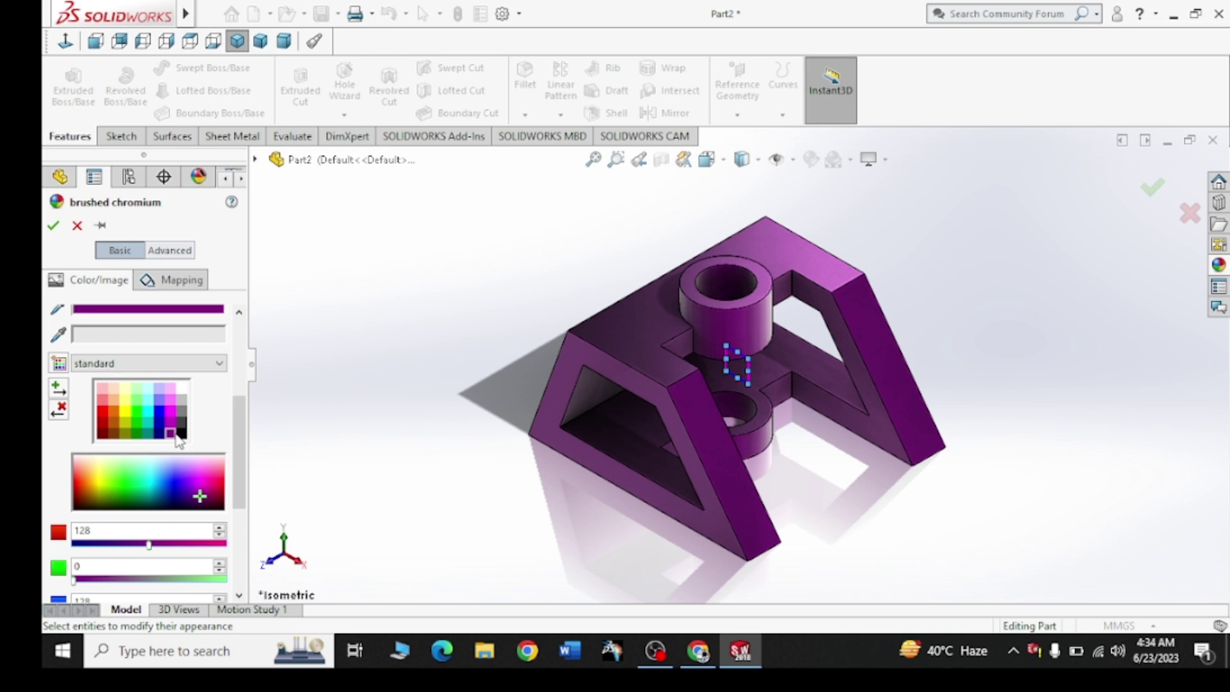
click(182, 435)
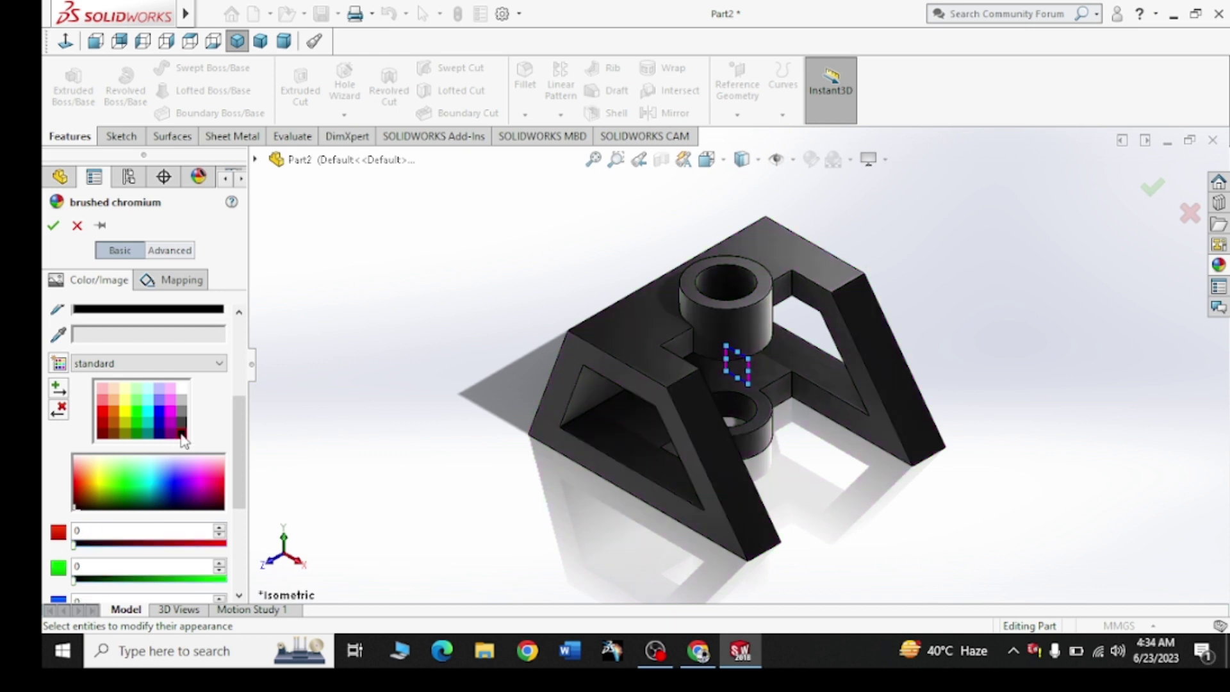
click(184, 425)
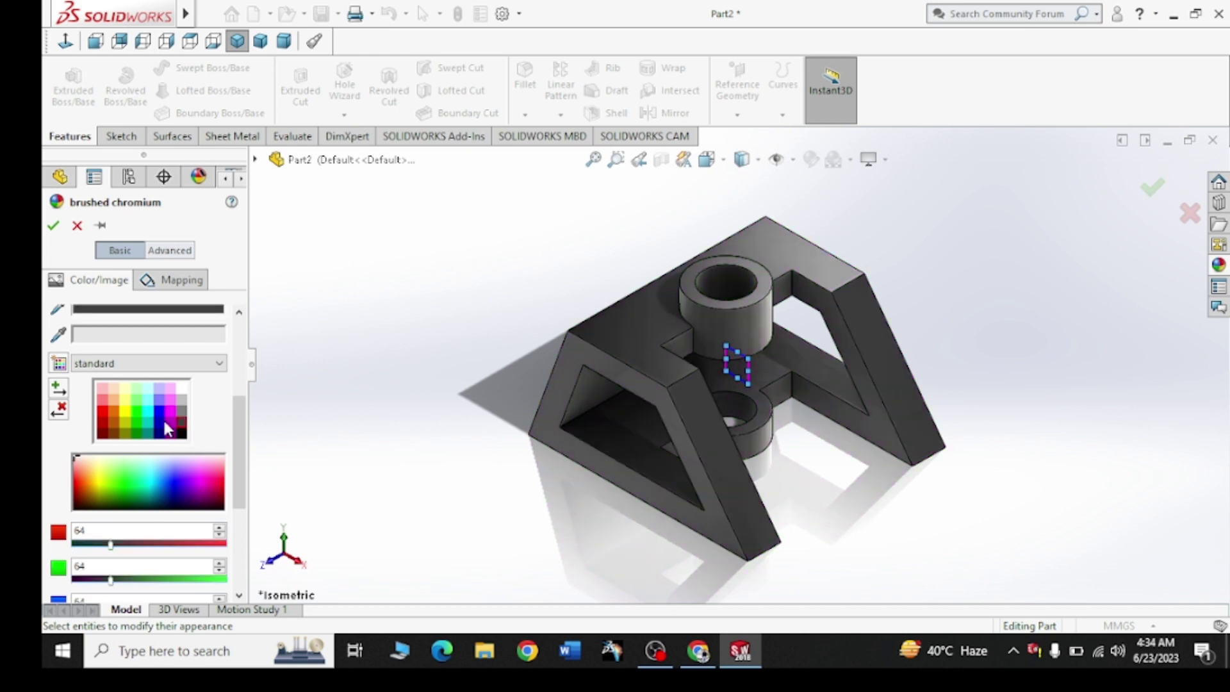
click(165, 424)
click(171, 423)
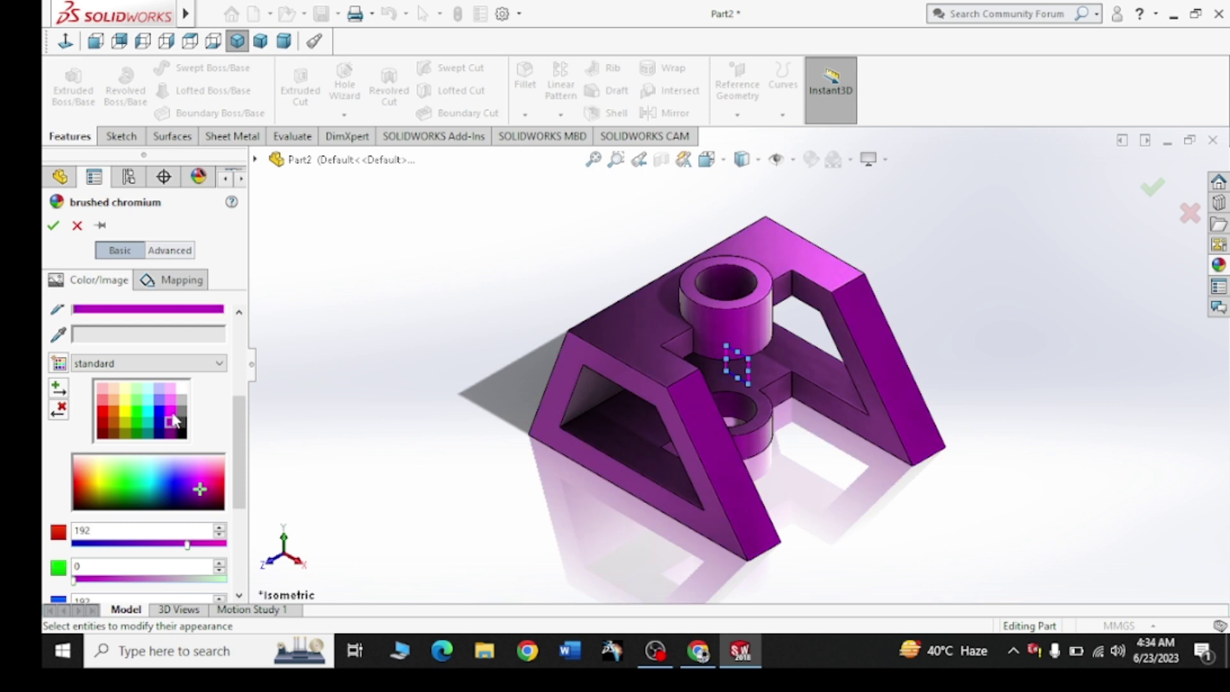
click(172, 413)
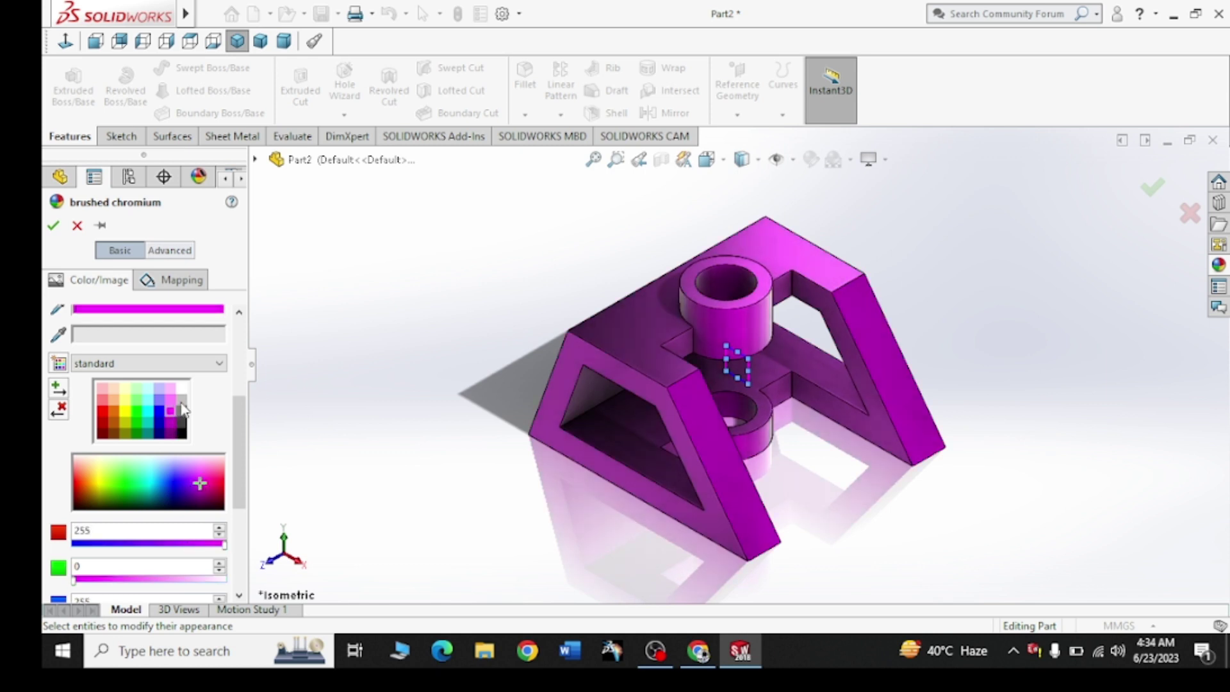
click(181, 401)
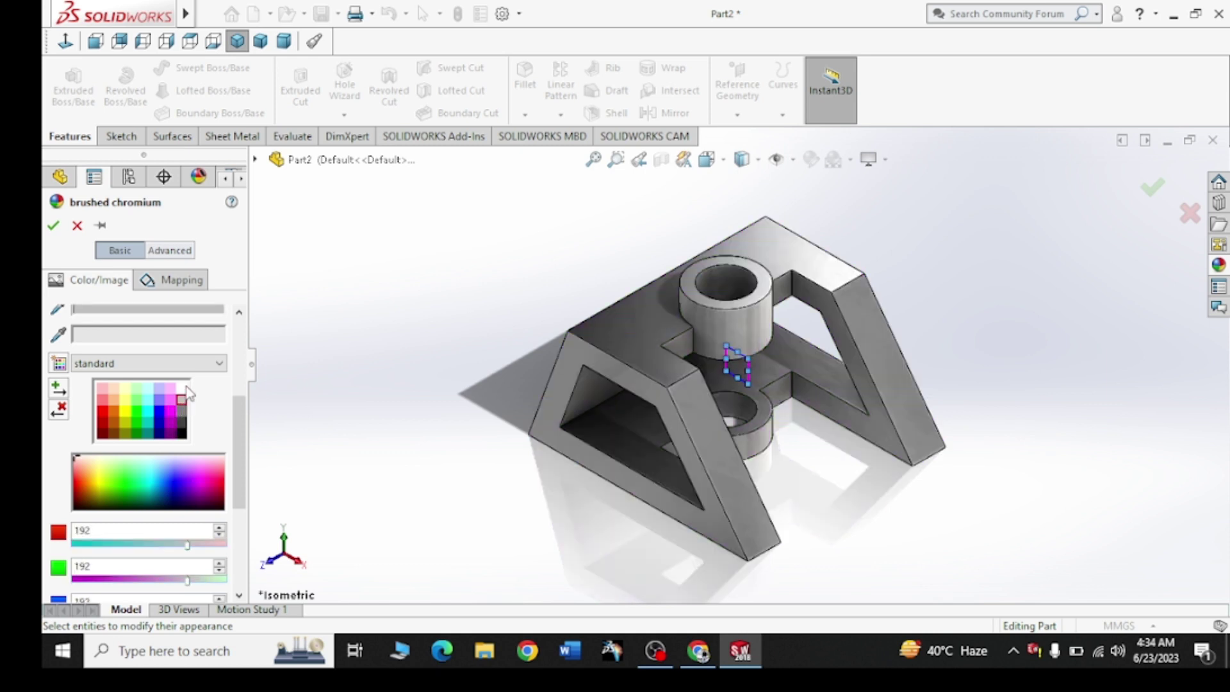
click(77, 225)
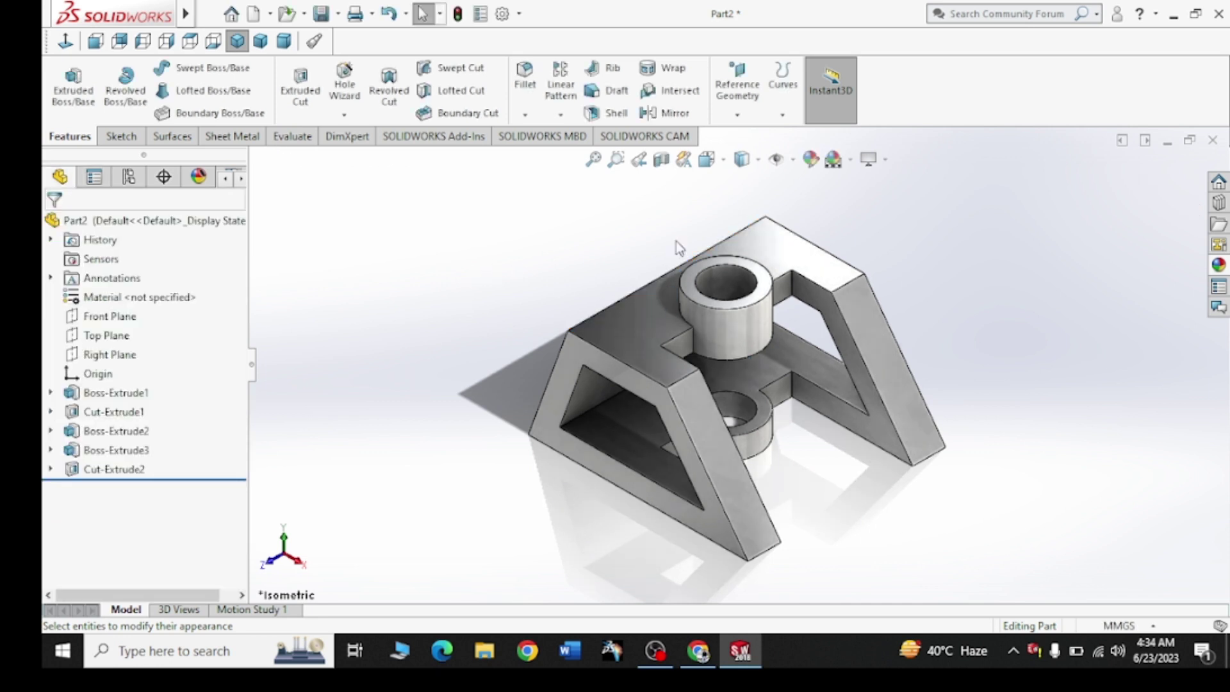
Step: Examine the finished bracket enlarged and centred in the isometric view
scroll(736, 292, down, 1)
scroll(736, 295, up, 1)
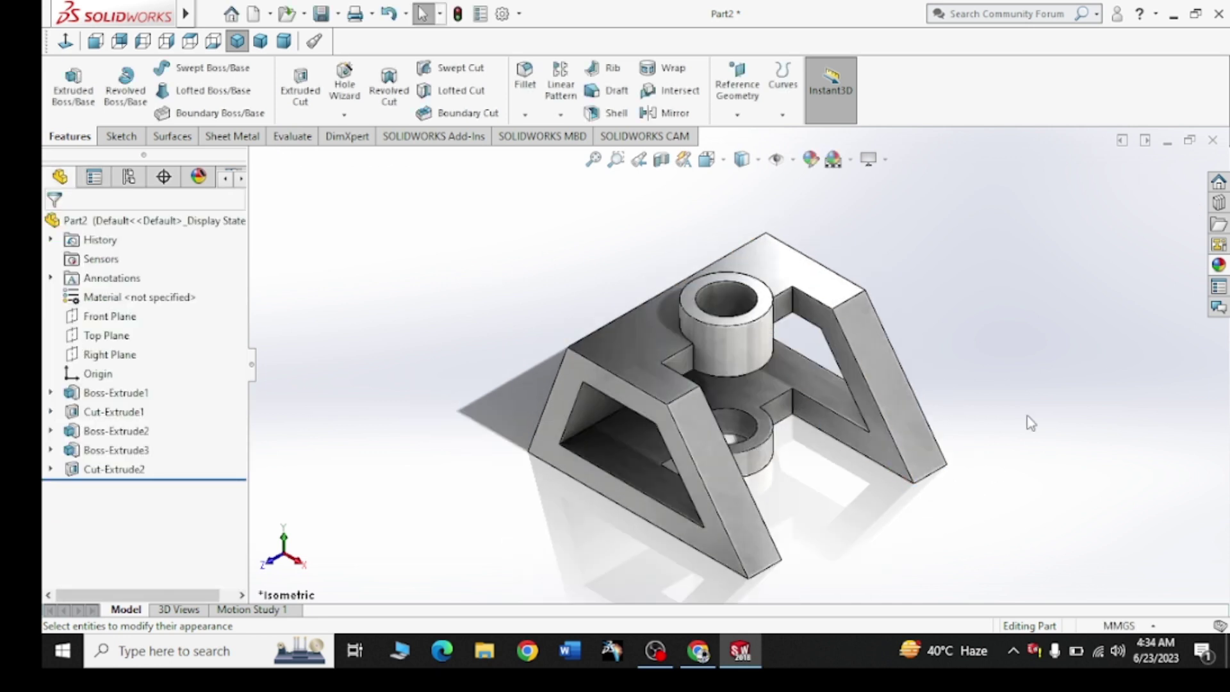
right_click(934, 311)
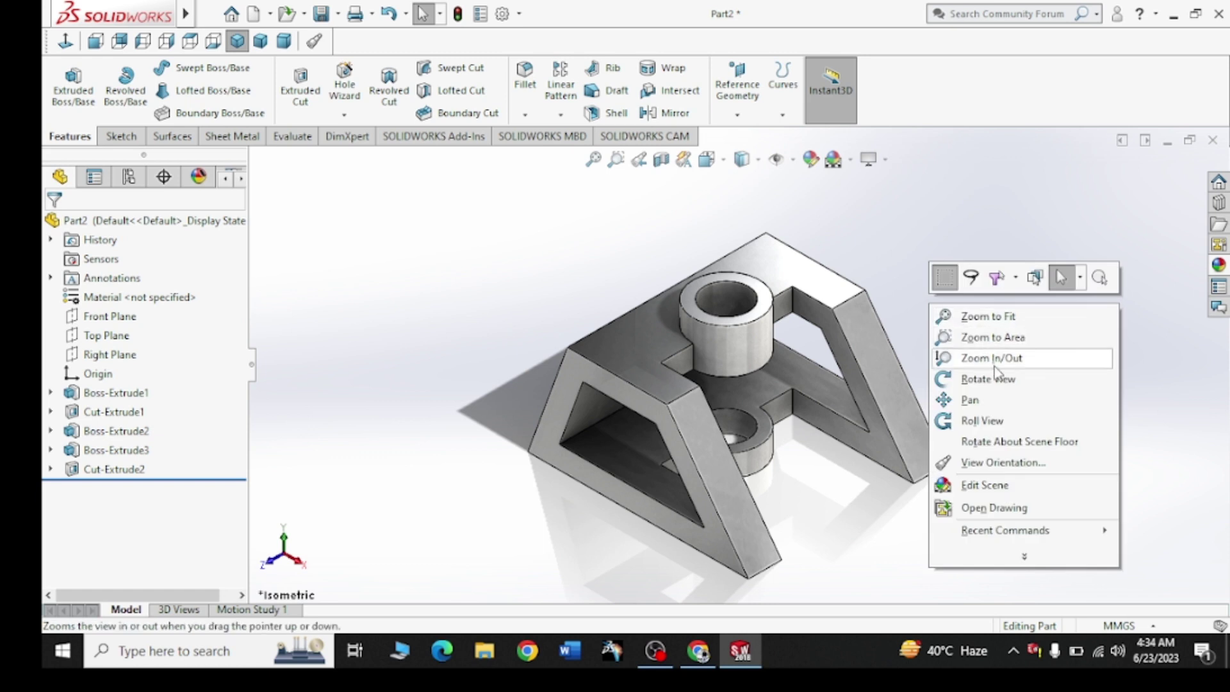
click(997, 398)
mouse_move(998, 398)
mouse_down()
mouse_move(929, 392)
mouse_move(925, 357)
mouse_move(907, 343)
mouse_move(948, 367)
mouse_move(963, 332)
mouse_up()
scroll(911, 367, down, 1)
right_click(965, 305)
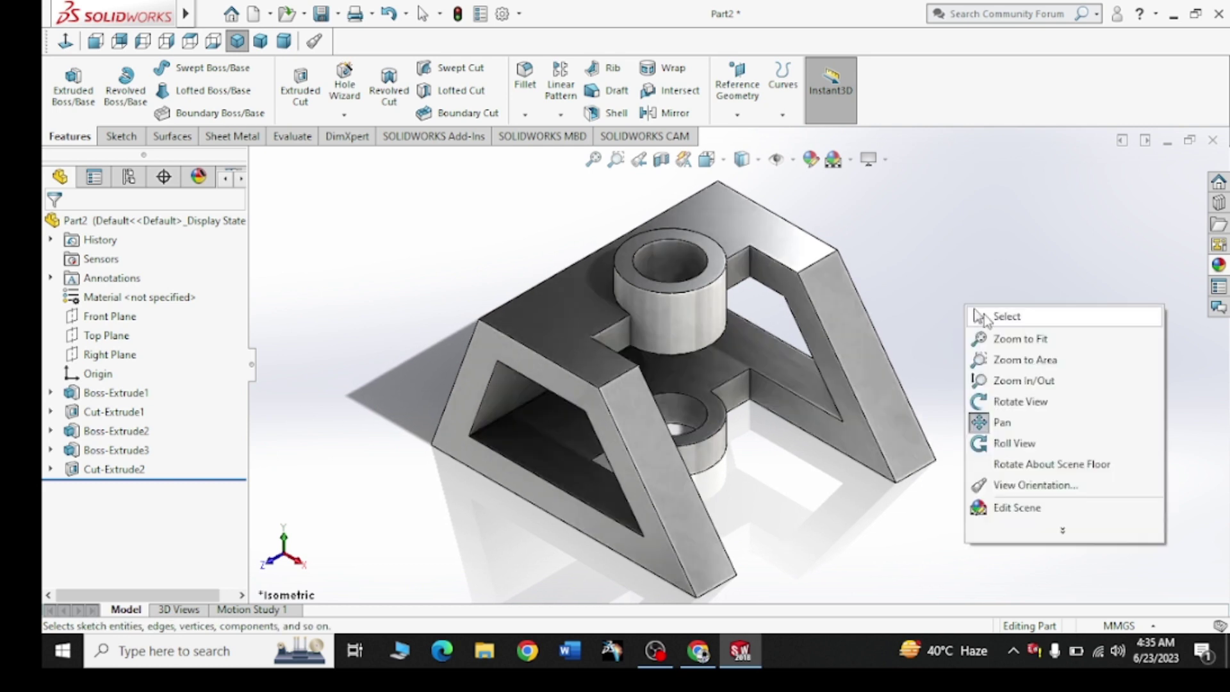
click(1006, 316)
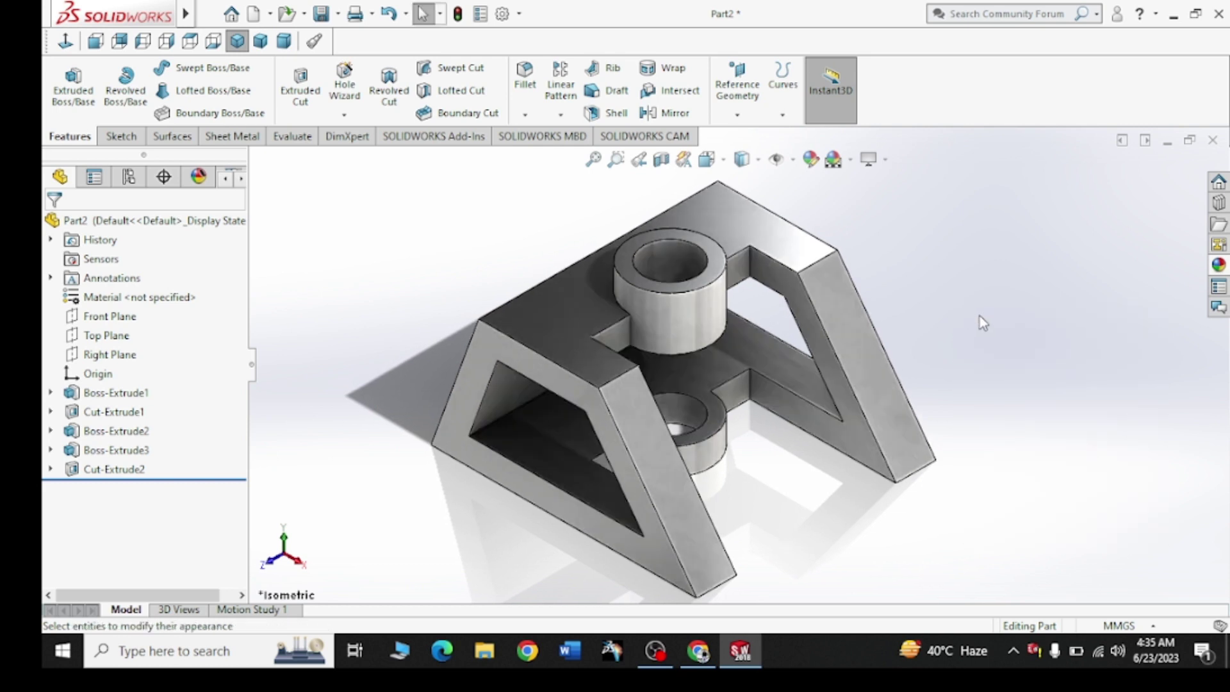